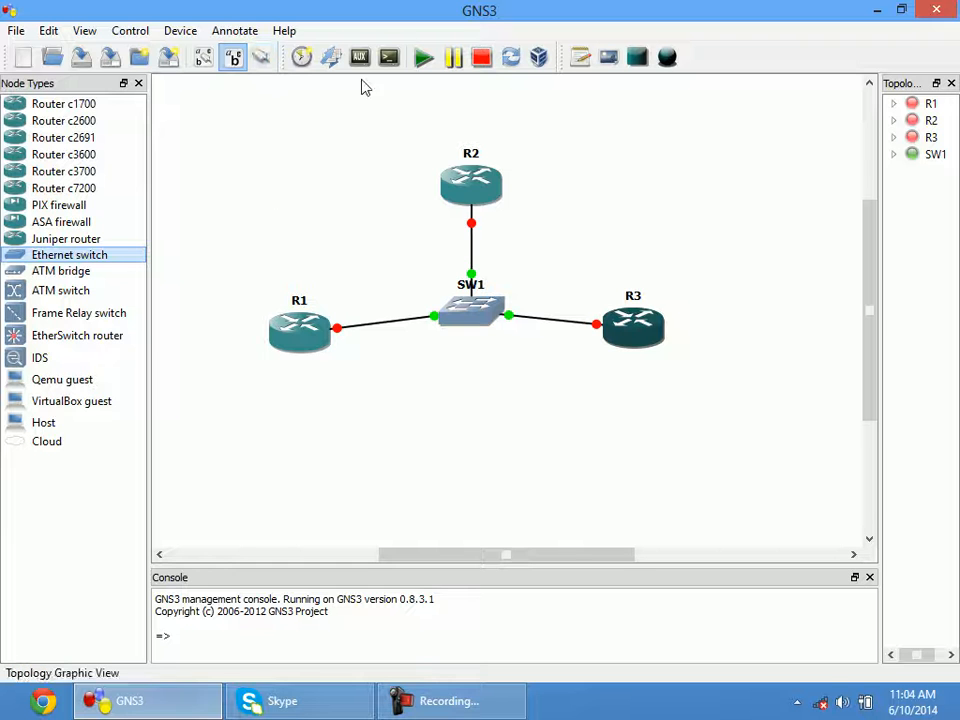
Start all devices in the topology and open a blank Notepad document.
{"action": "left_click", "coordinate": [424, 62]}
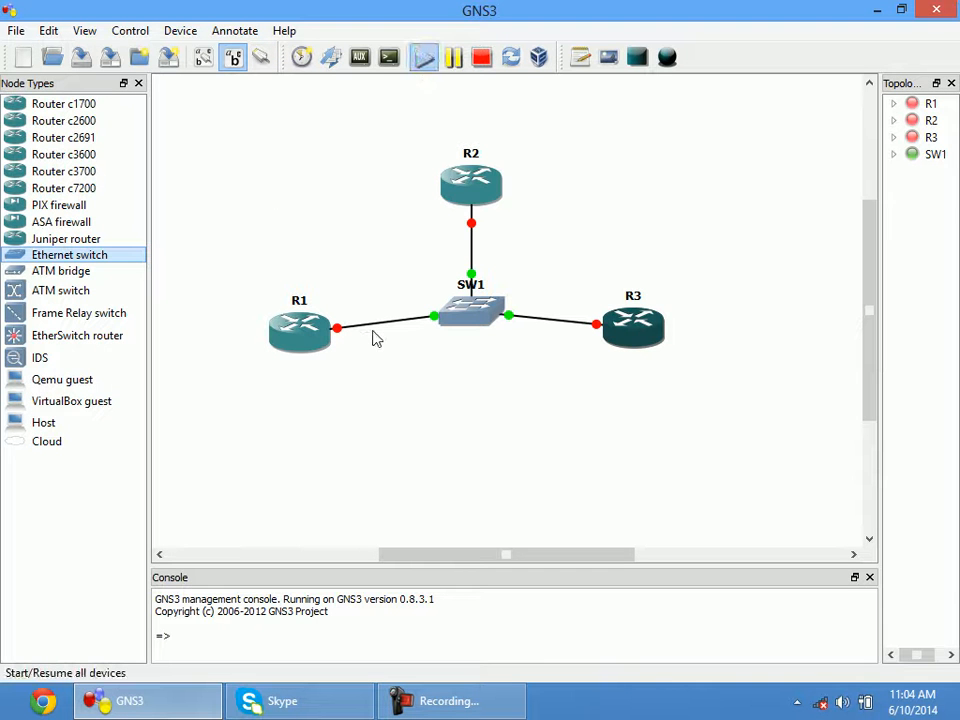
{"action": "key", "text": "super+r"}
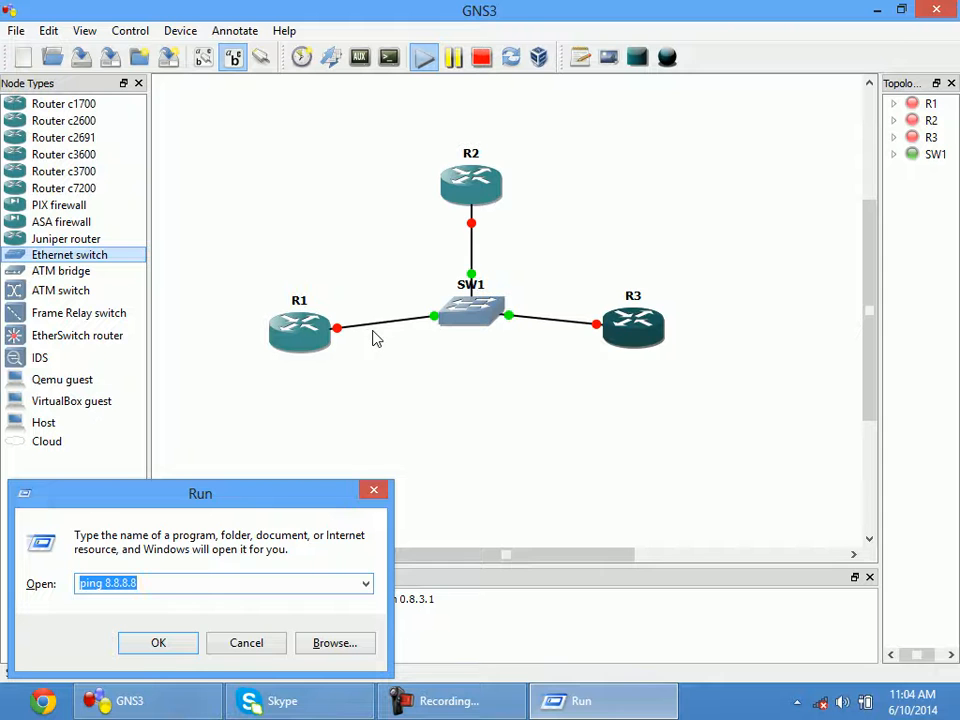
{"action": "type", "text": "R1"}
{"action": "key", "text": "Return"}
{"action": "key", "text": "Return"}
{"action": "type", "text": "notepad"}
{"action": "key", "text": "Return"}
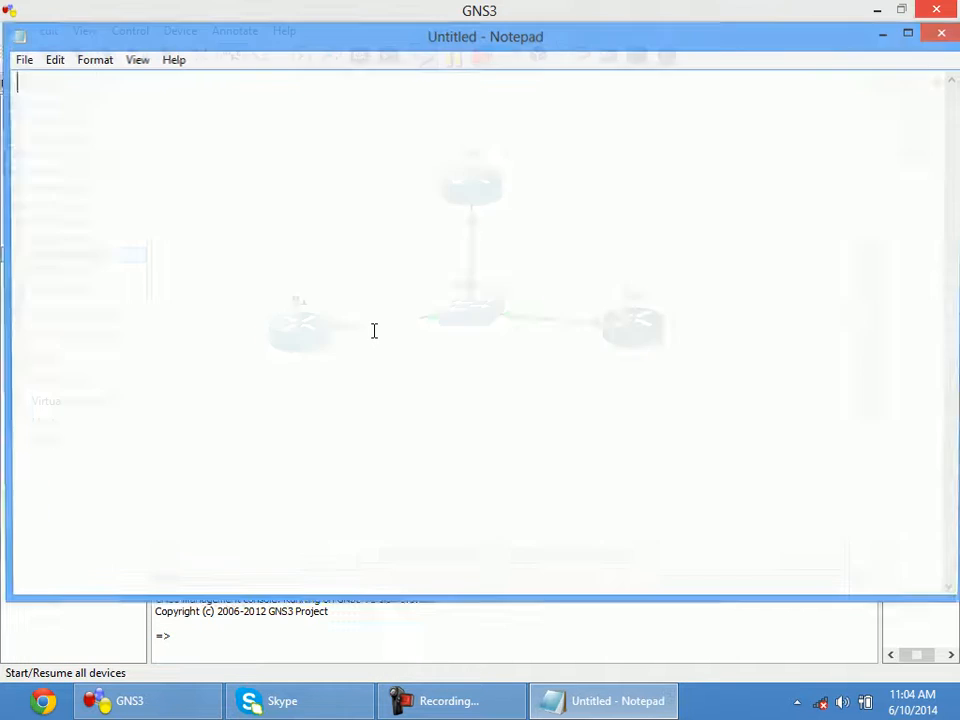
Write the heading "R1:" followed by a blank line and the commands "en" and "conf t".
{"action": "type", "text": "R!"}
{"action": "key", "text": "BackSpace"}
{"action": "key", "text": "BackSpace"}
{"action": "type", "text": "1"}
{"action": "key", "text": "BackSpace"}
{"action": "type", "text": "R1:"}
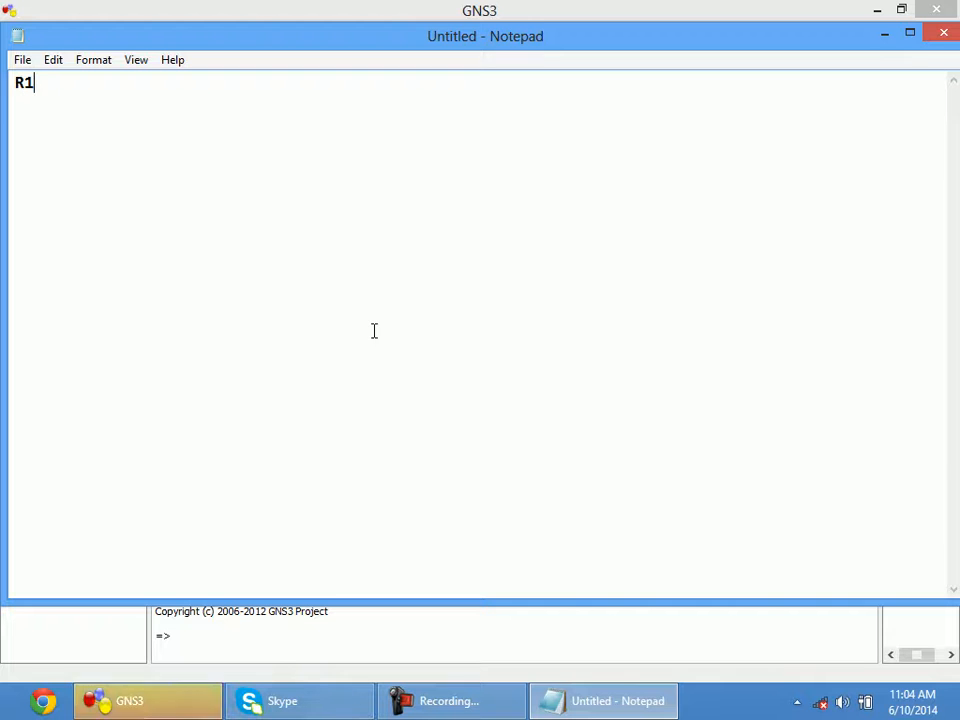
{"action": "key", "text": "Return"}
{"action": "key", "text": "Return"}
{"action": "type", "text": "en"}
{"action": "key", "text": "Return"}
{"action": "type", "text": "conf t"}
{"action": "key", "text": "Return"}
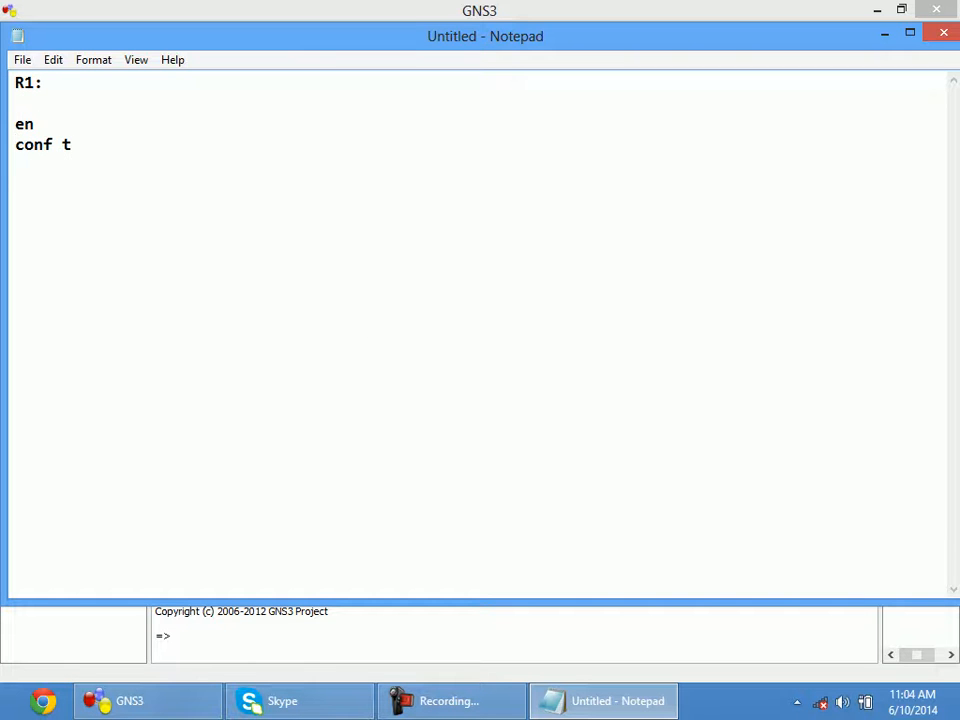
Add R1's interface commands: "int f0/0", "ip add 192.168.12.1 255.255.255.0" and "no shut".
{"action": "type", "text": "int f0/0"}
{"action": "key", "text": "Return"}
{"action": "type", "text": "ip add  192.168.12.1 "}
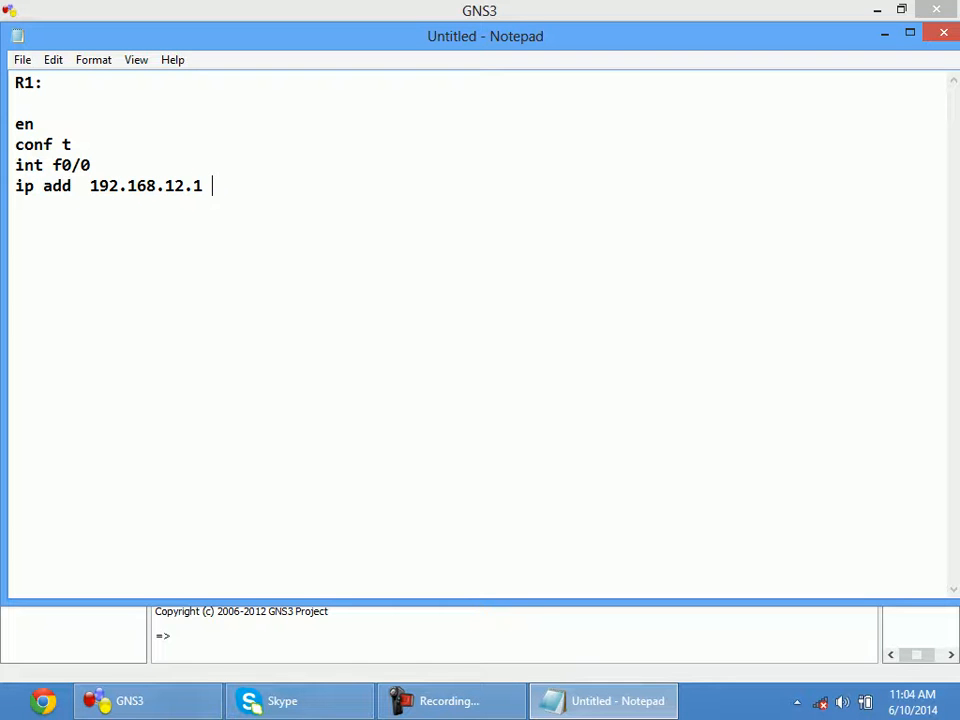
{"action": "type", "text": "255.255.255"}
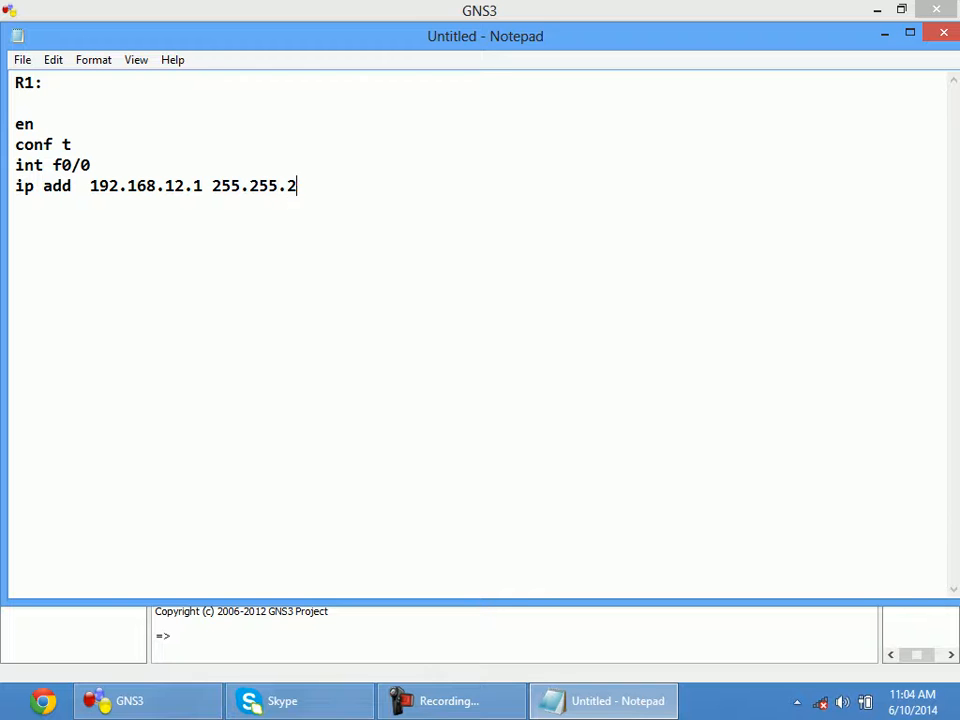
{"action": "type", "text": ".0"}
{"action": "key", "text": "Return"}
{"action": "type", "text": "no shut"}
{"action": "key", "text": "Return"}
Add R1's loopback commands "int lo 1" and "ip add 1.1.1.1 255.0.0.0".
{"action": "type", "text": "i"}
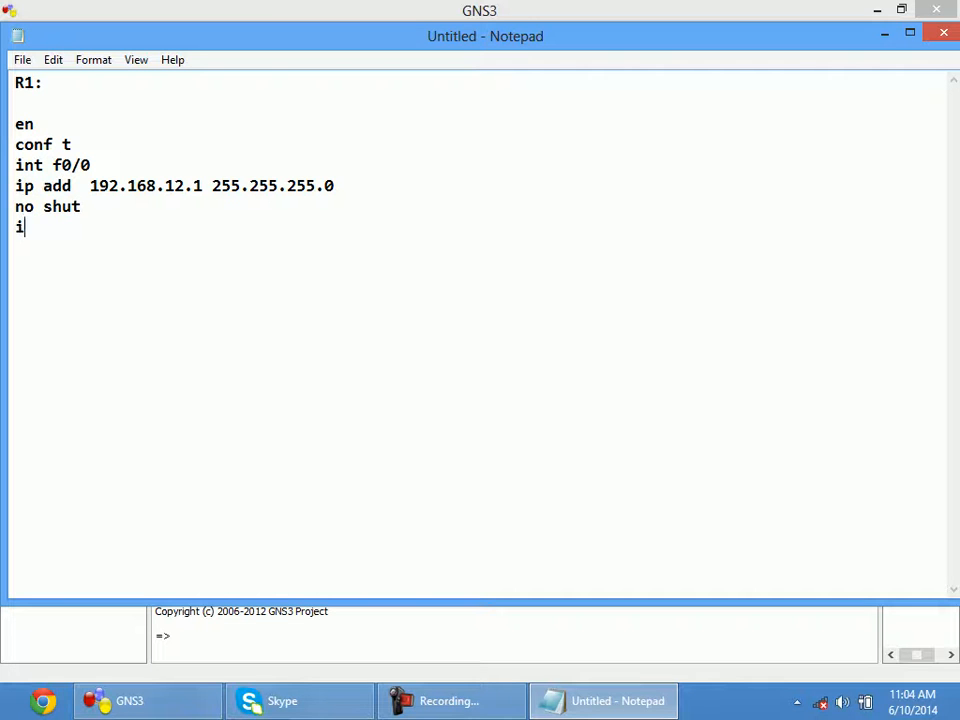
{"action": "type", "text": "nt lo 1"}
{"action": "key", "text": "Return"}
{"action": "type", "text": "ip "}
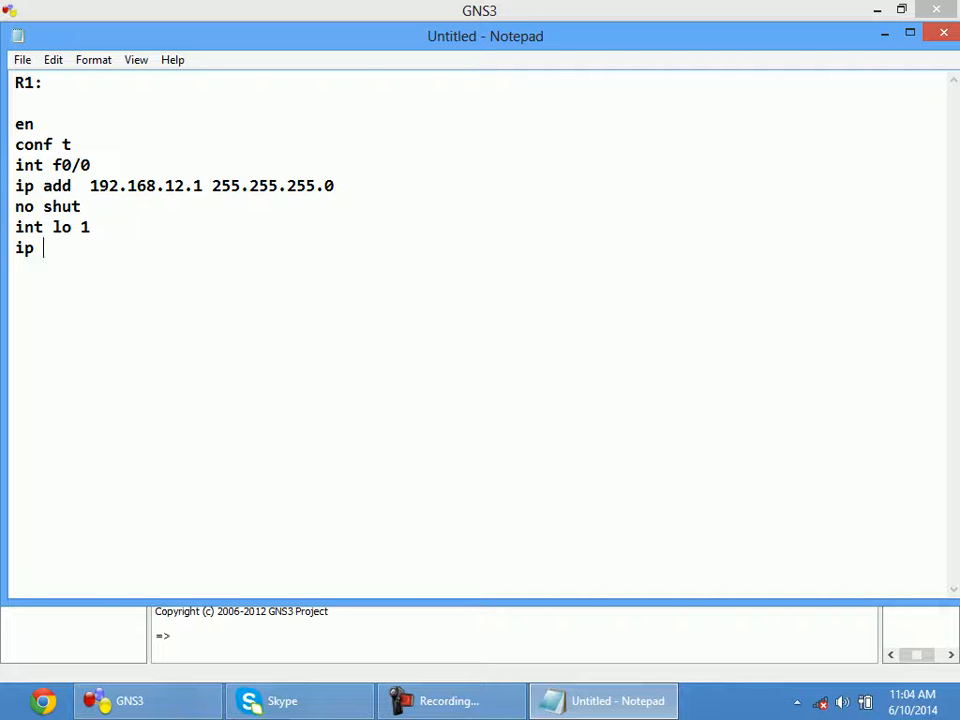
{"action": "type", "text": "add 1.1.1"}
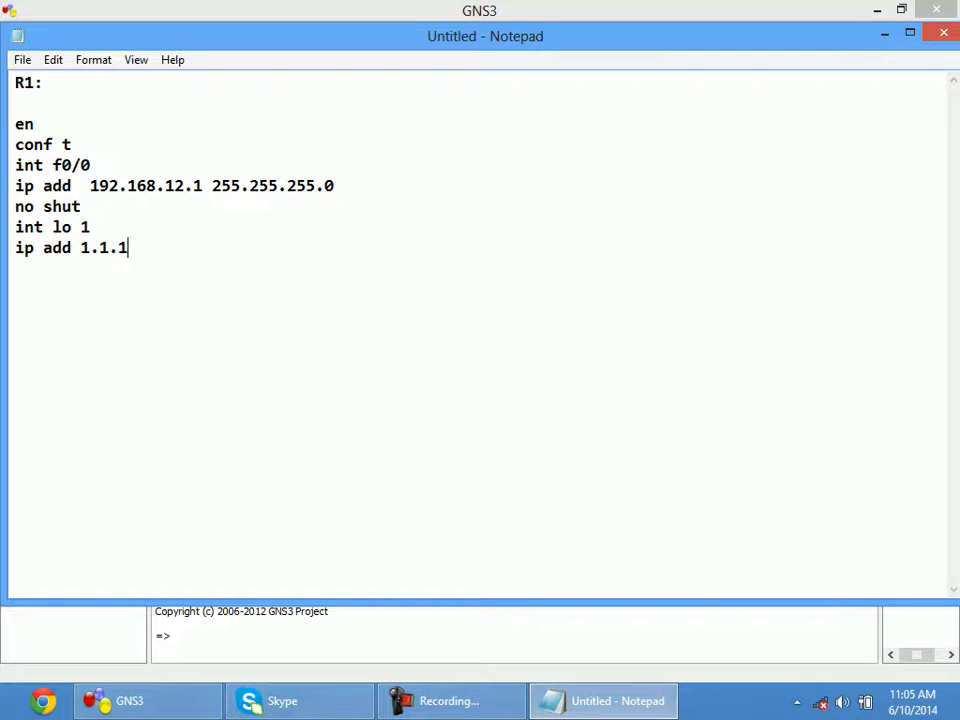
{"action": "type", "text": ".1 255."}
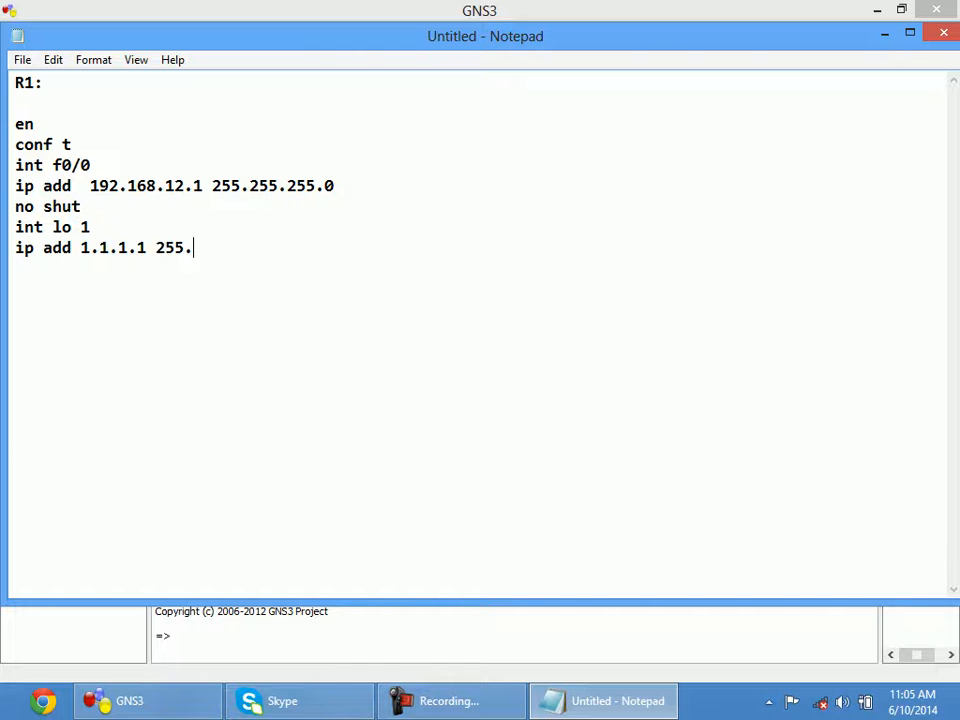
{"action": "type", "text": "0.0.0"}
{"action": "key", "text": "Return"}
Add the routing process command "router ospf 10" below R1's loopback address.
{"action": "type", "text": "router"}
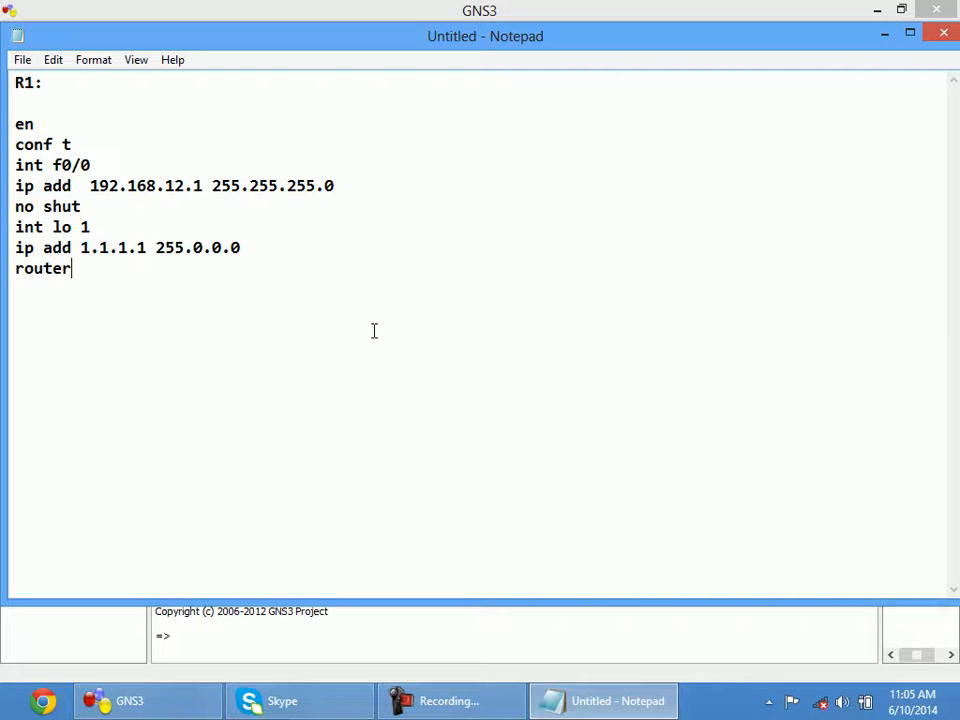
{"action": "type", "text": "ospf"}
{"action": "key", "text": "BackSpace"}
{"action": "key", "text": "BackSpace"}
{"action": "key", "text": "BackSpace"}
{"action": "key", "text": "BackSpace"}
{"action": "key", "text": "BackSpace"}
{"action": "type", "text": "ospf 10"}
{"action": "key", "text": "Return"}
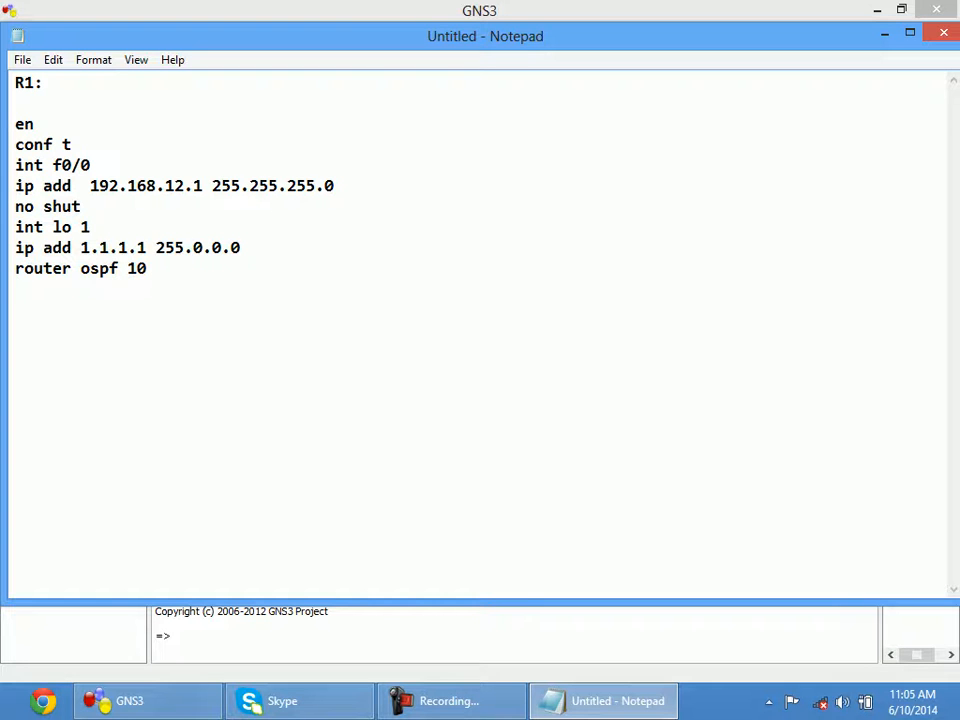
Add the OSPF statement "network 192.168.12.0 0.0.0.255 area 0" to R1's commands.
{"action": "type", "text": "network"}
{"action": "type", "text": "1"}
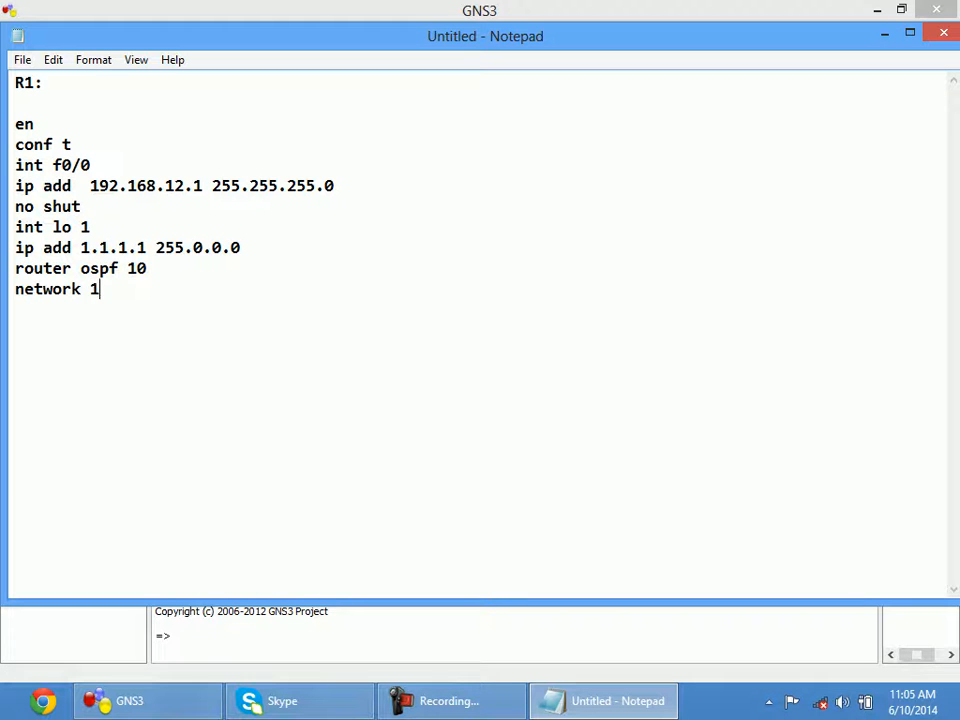
{"action": "type", "text": "92.168.12.0 "}
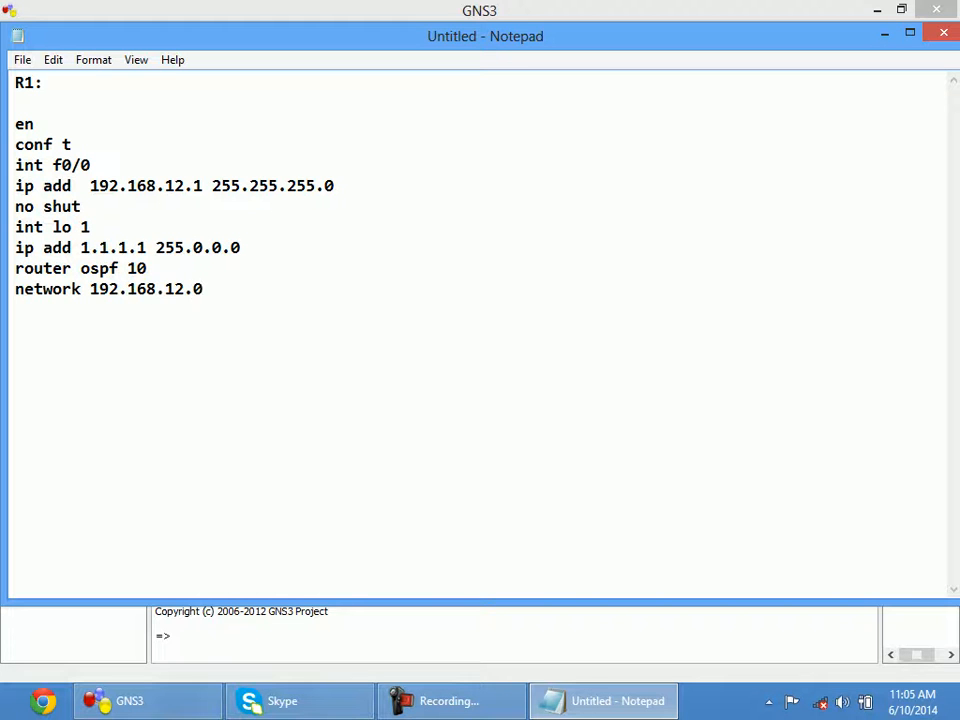
{"action": "type", "text": "0.0.0."}
{"action": "left_click", "coordinate": [407, 608]}
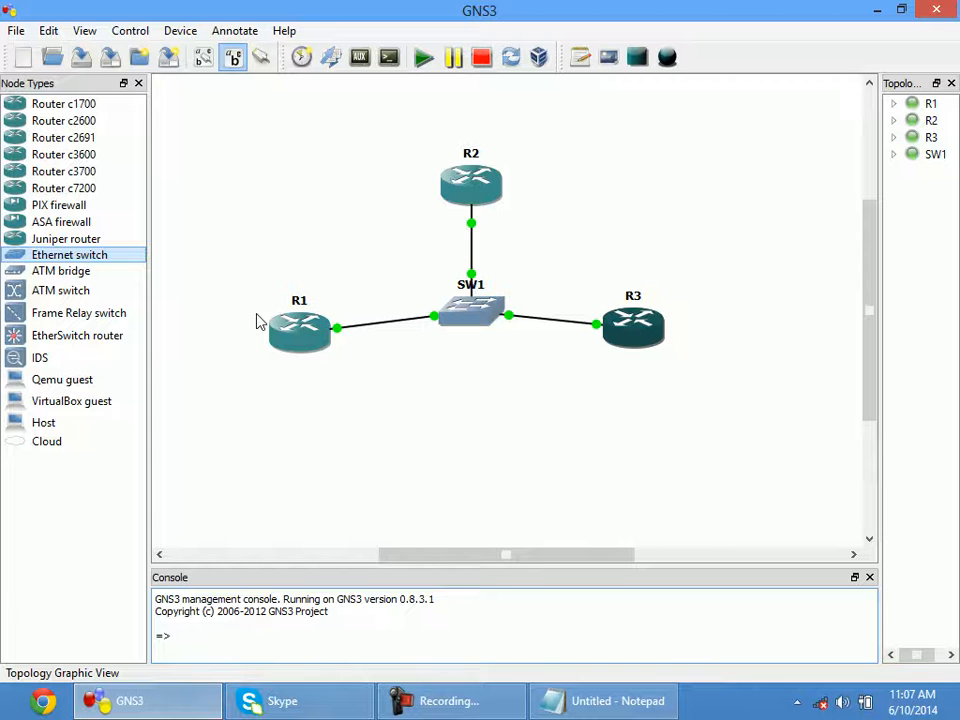
{"action": "left_click", "coordinate": [552, 703]}
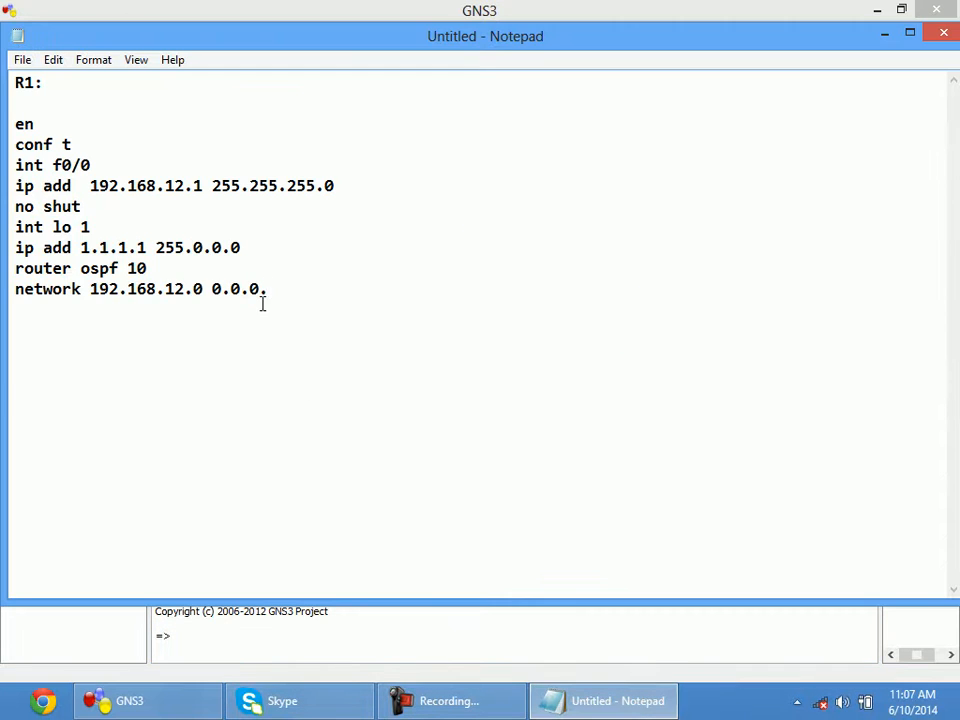
{"action": "type", "text": "255 area"}
{"action": "left_click_drag", "start_coordinate": [297, 289], "coordinate": [212, 289]}
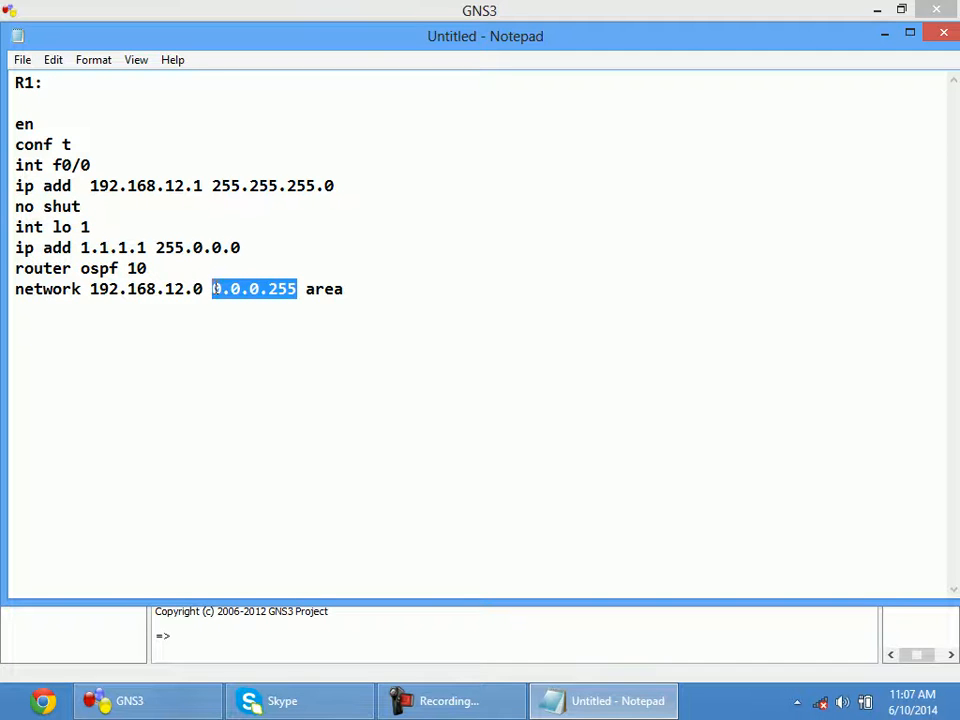
{"action": "left_click", "coordinate": [354, 287]}
{"action": "type", "text": "0"}
{"action": "key", "text": "Return"}
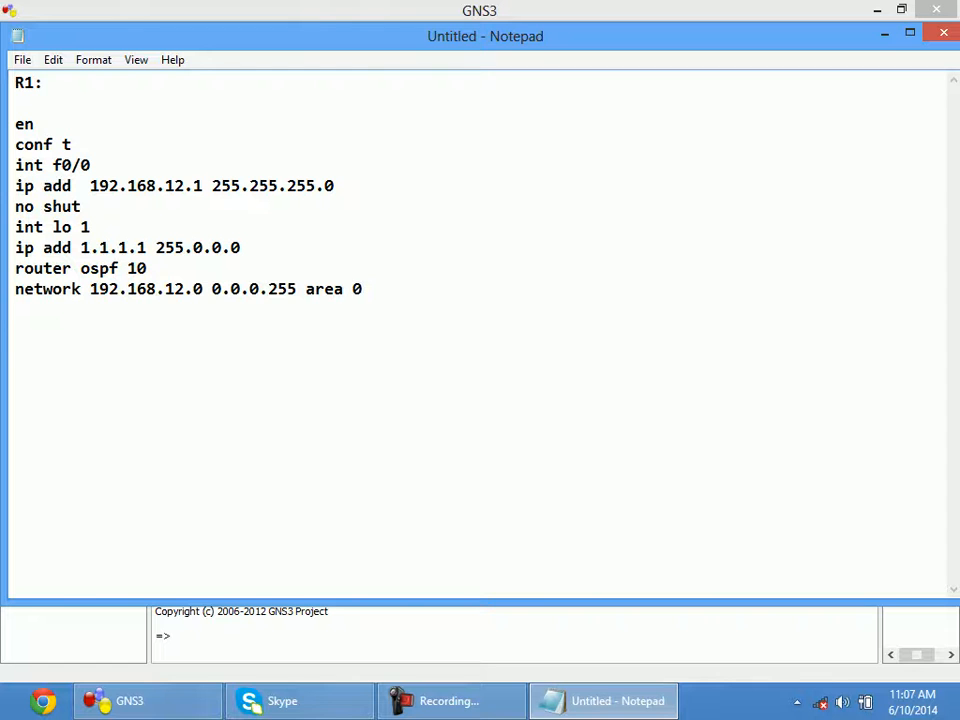
Add the OSPF statement "network 1.0.0.0 0.255.255.255 area 0" for R1's loopback network.
{"action": "type", "text": "network "}
{"action": "type", "text": "1.0.0"}
{"action": "type", "text": "0"}
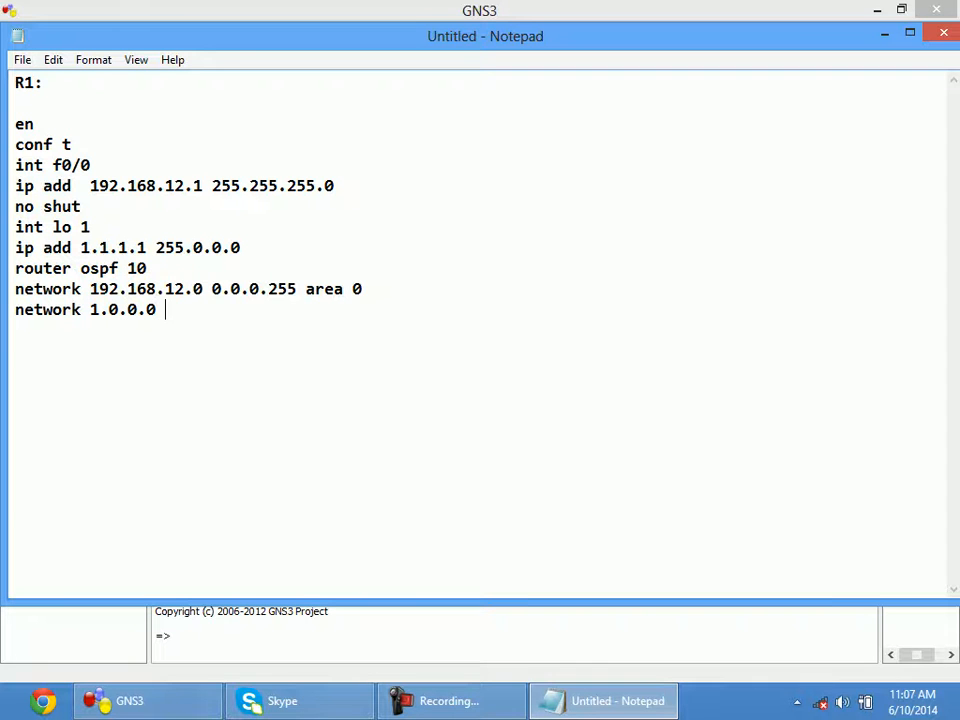
{"action": "type", "text": "0.255.255.2"}
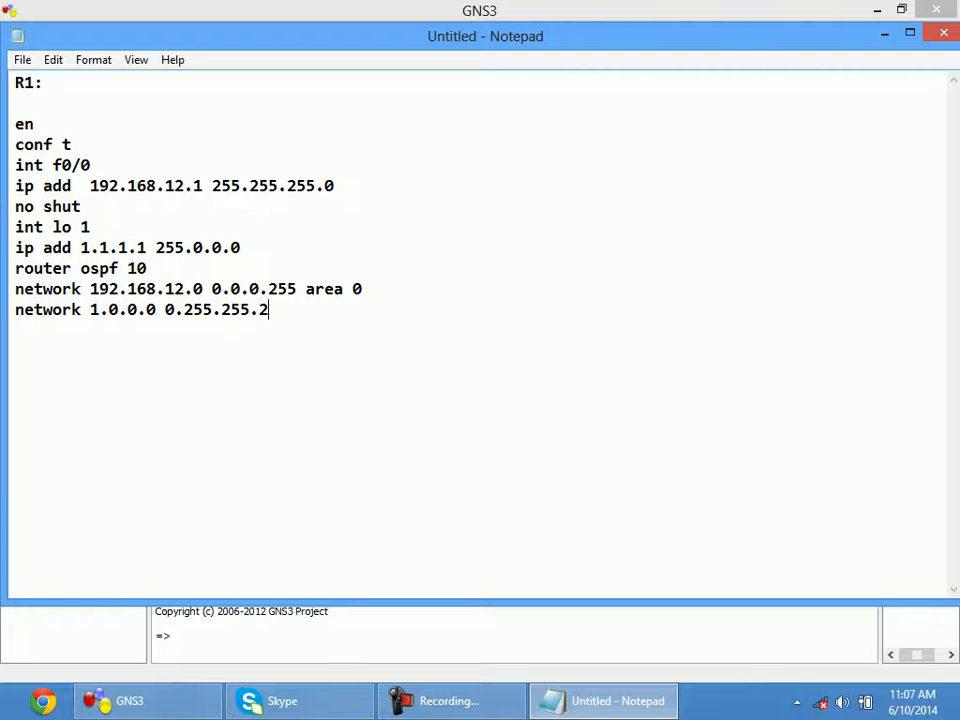
{"action": "type", "text": "55 ara"}
{"action": "key", "text": "BackSpace"}
{"action": "key", "text": "BackSpace"}
{"action": "left_click", "coordinate": [341, 309]}
{"action": "type", "text": "ea 0"}
{"action": "key", "text": "Return"}
Copy R1's commands from "en" through the last network statement and paste them into R1's console in GNS3.
{"action": "left_click_drag", "start_coordinate": [359, 311], "coordinate": [17, 124]}
{"action": "key", "text": "ctrl+c"}
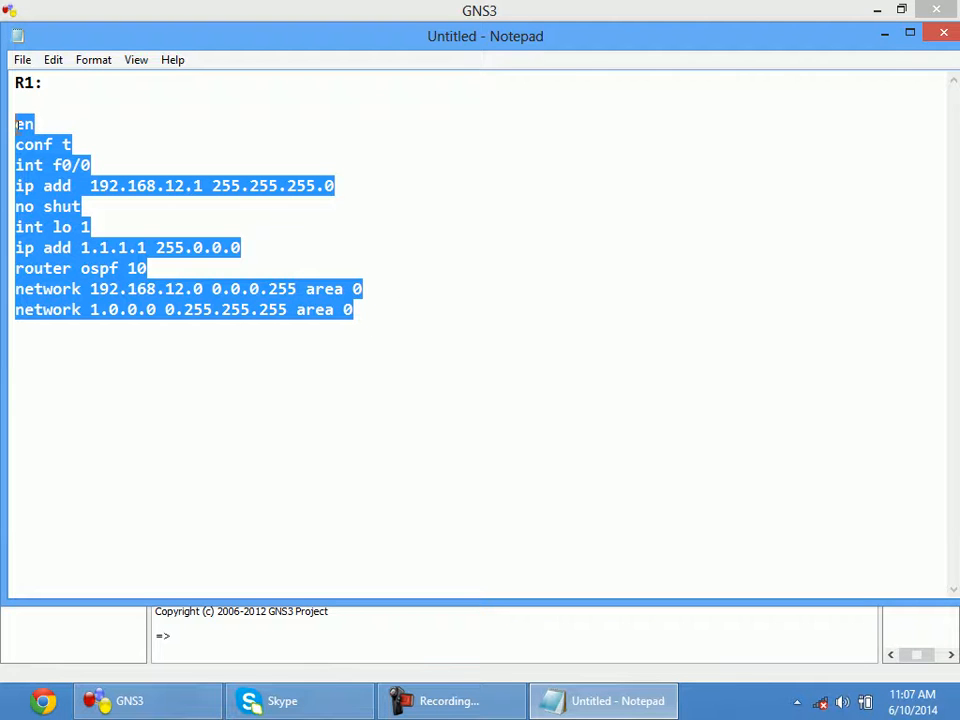
{"action": "left_click", "coordinate": [352, 624]}
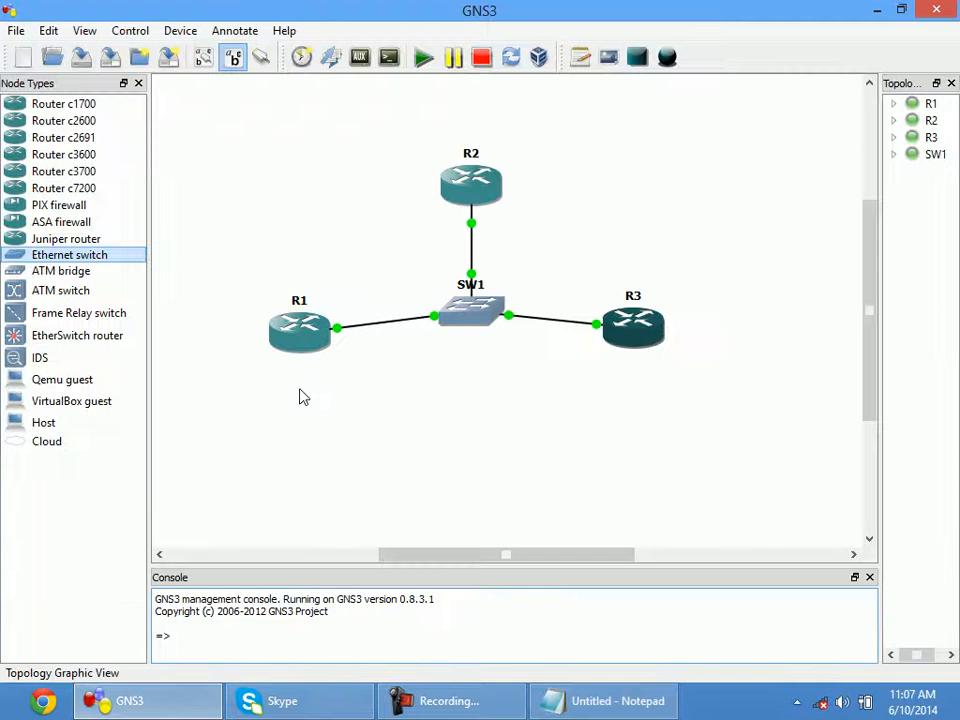
{"action": "double_click", "coordinate": [301, 331]}
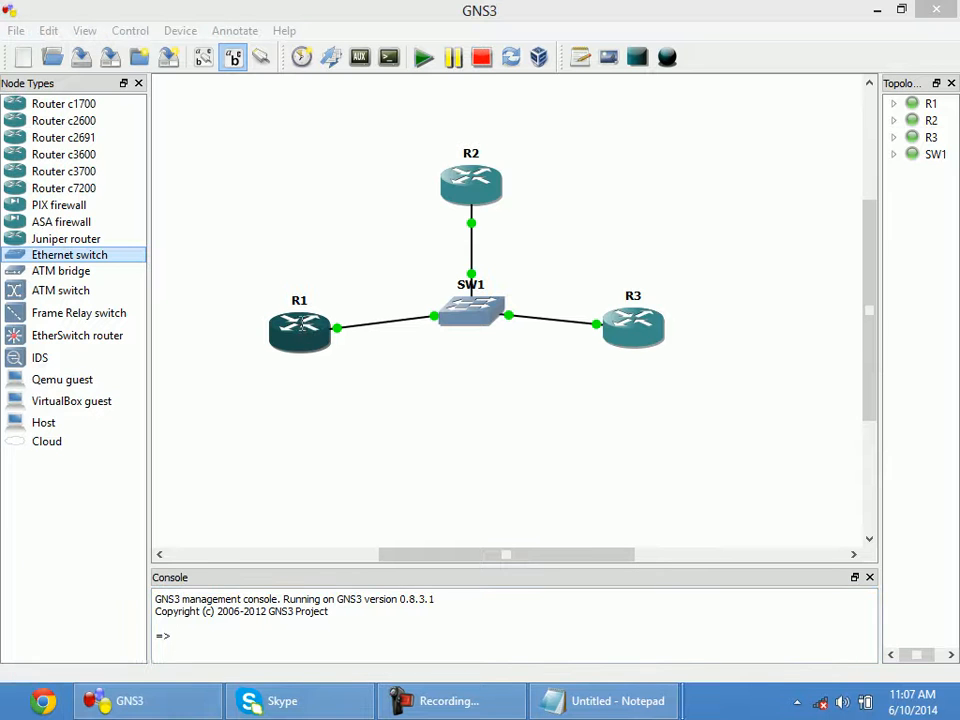
{"action": "right_click", "coordinate": [301, 323]}
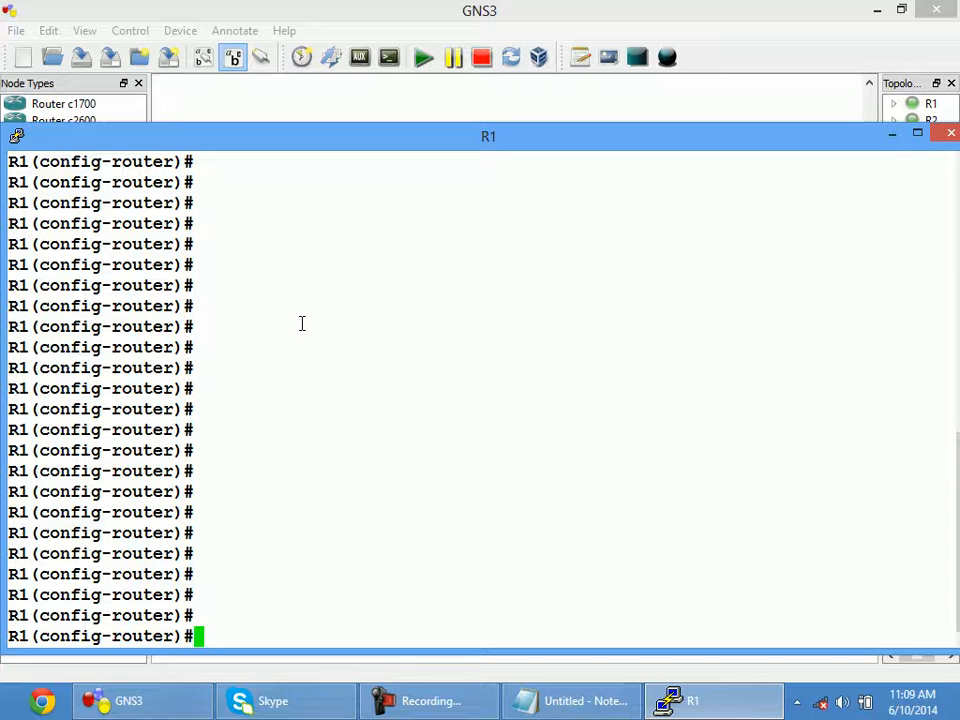
In Notepad, add the heading "R2:" below R1's commands and paste a copy of the R1 configuration under it.
{"action": "left_click", "coordinate": [555, 700]}
{"action": "left_click", "coordinate": [368, 311]}
{"action": "key", "text": "Return"}
{"action": "key", "text": "Return"}
{"action": "key", "text": "Return"}
{"action": "type", "text": "R2:"}
{"action": "key", "text": "Return"}
{"action": "key", "text": "ctrl+v"}
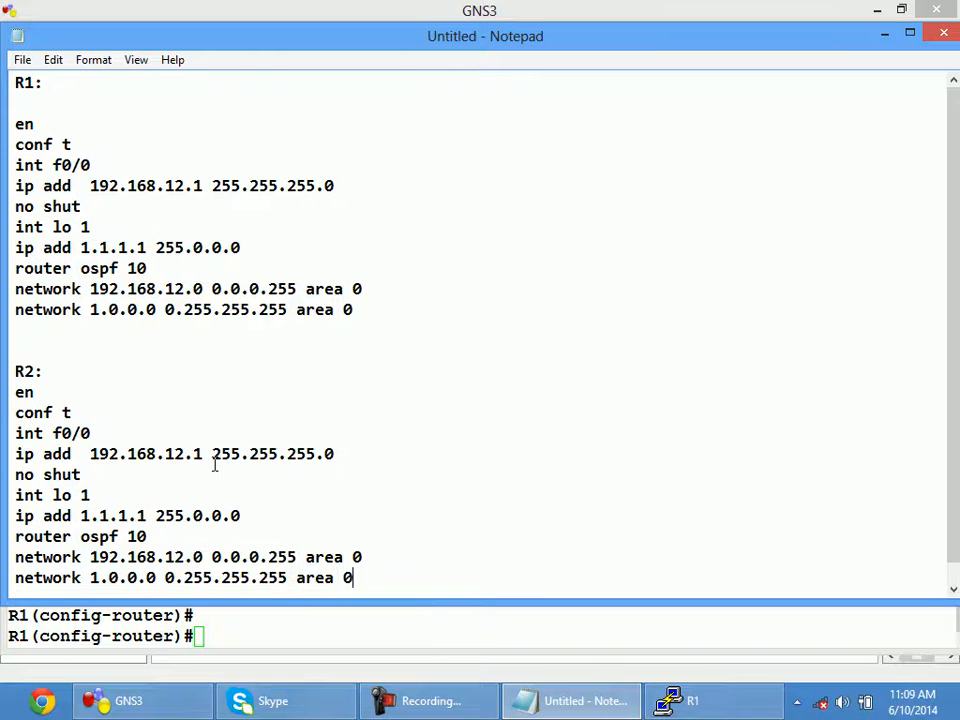
Adapt the R2 block with f0/0 address 192.168.12.2, loopback address 2.2.2.2 and OSPF network 2.0.0.0.
{"action": "left_click_drag", "start_coordinate": [203, 454], "coordinate": [193, 454]}
{"action": "type", "text": "2"}
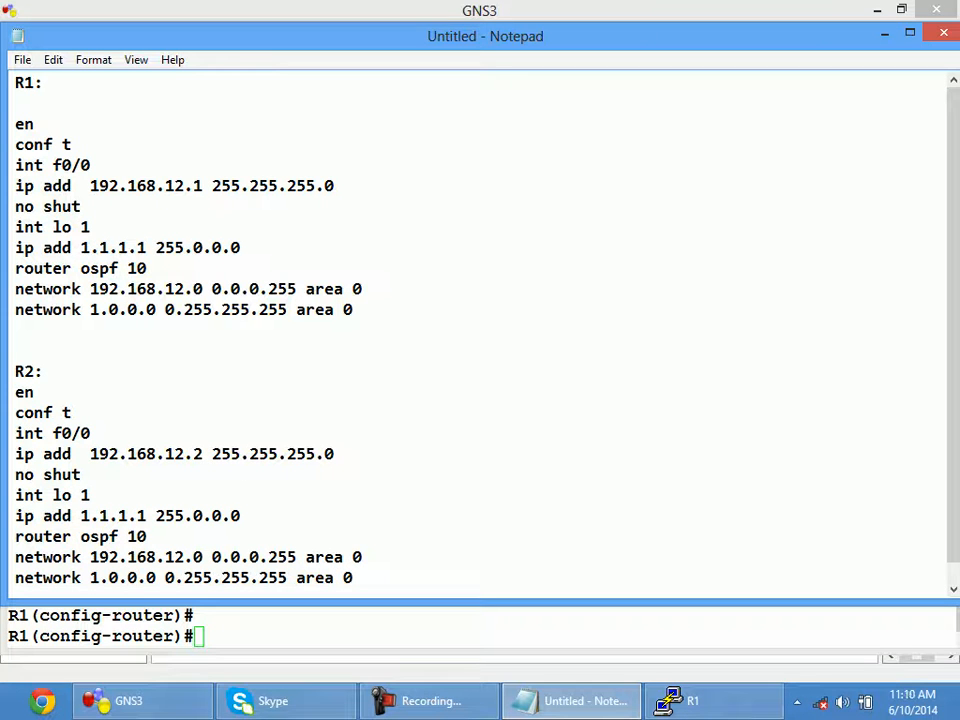
{"action": "left_click_drag", "start_coordinate": [147, 516], "coordinate": [81, 516]}
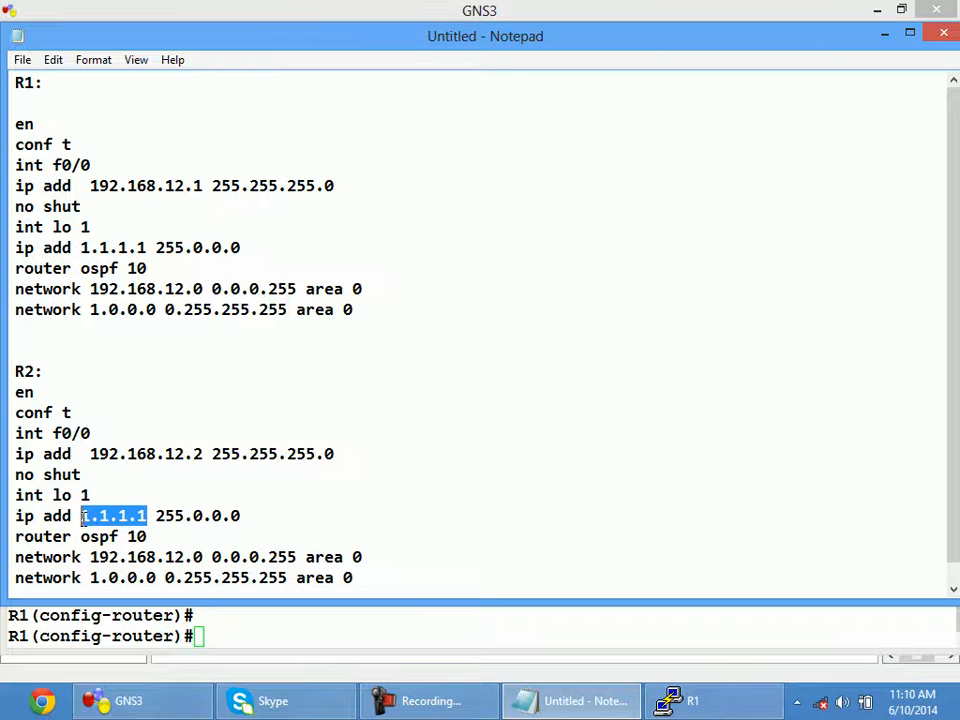
{"action": "type", "text": "2.2.2.2"}
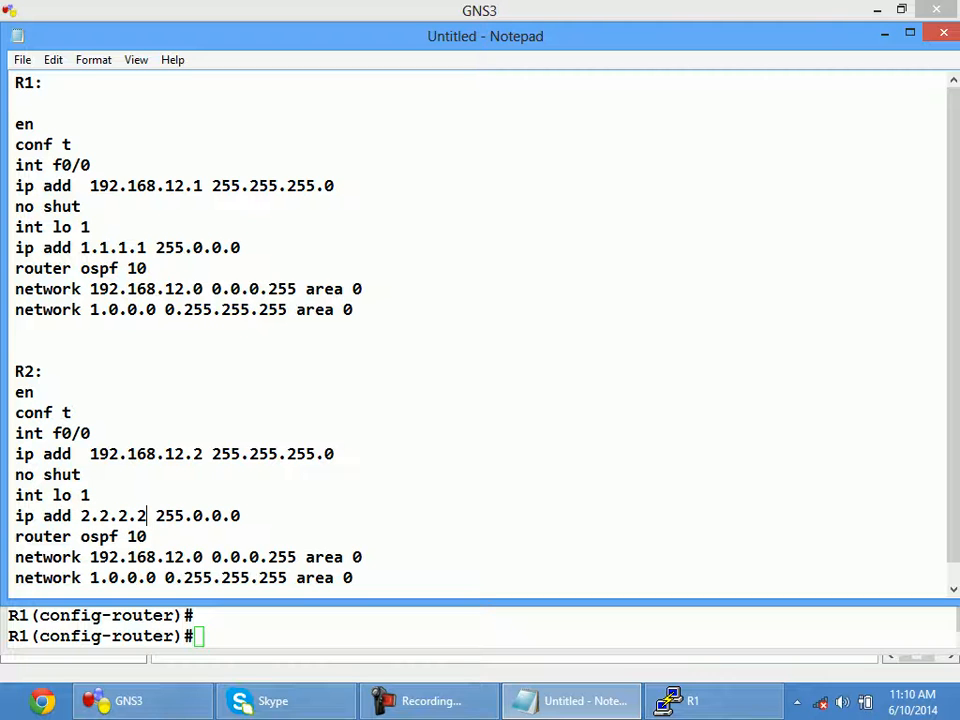
{"action": "left_click_drag", "start_coordinate": [101, 577], "coordinate": [90, 577]}
{"action": "type", "text": "2"}
Copy the R2 commands, run them in R2's console in GNS3, and highlight the 2.2.2.2 loopback address.
{"action": "left_click_drag", "start_coordinate": [354, 580], "coordinate": [5, 392]}
{"action": "key", "text": "super+c"}
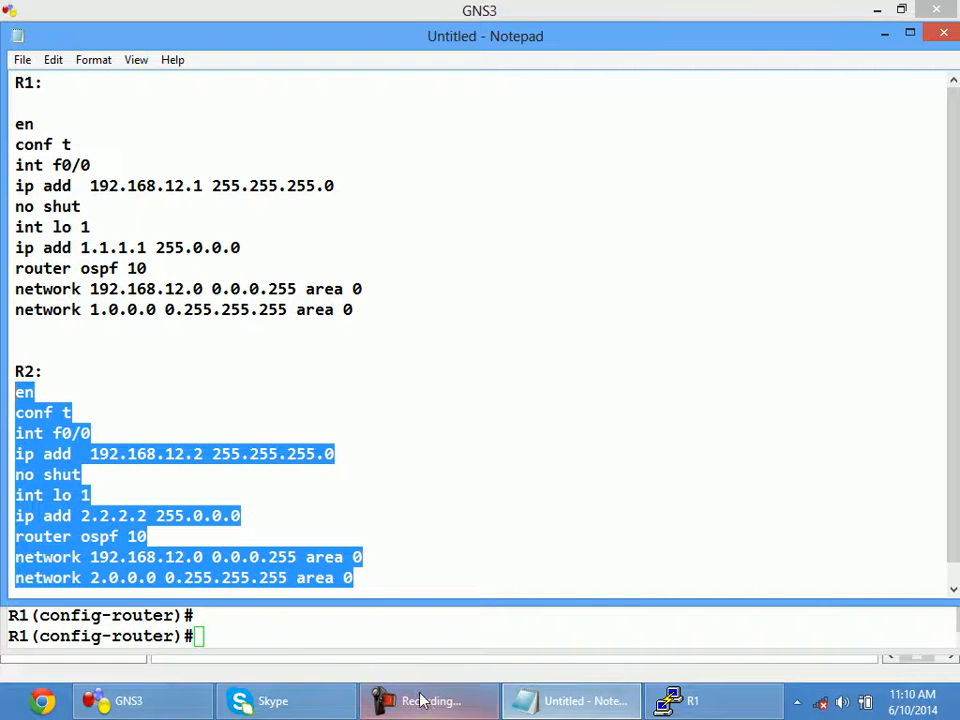
{"action": "left_click", "coordinate": [146, 704]}
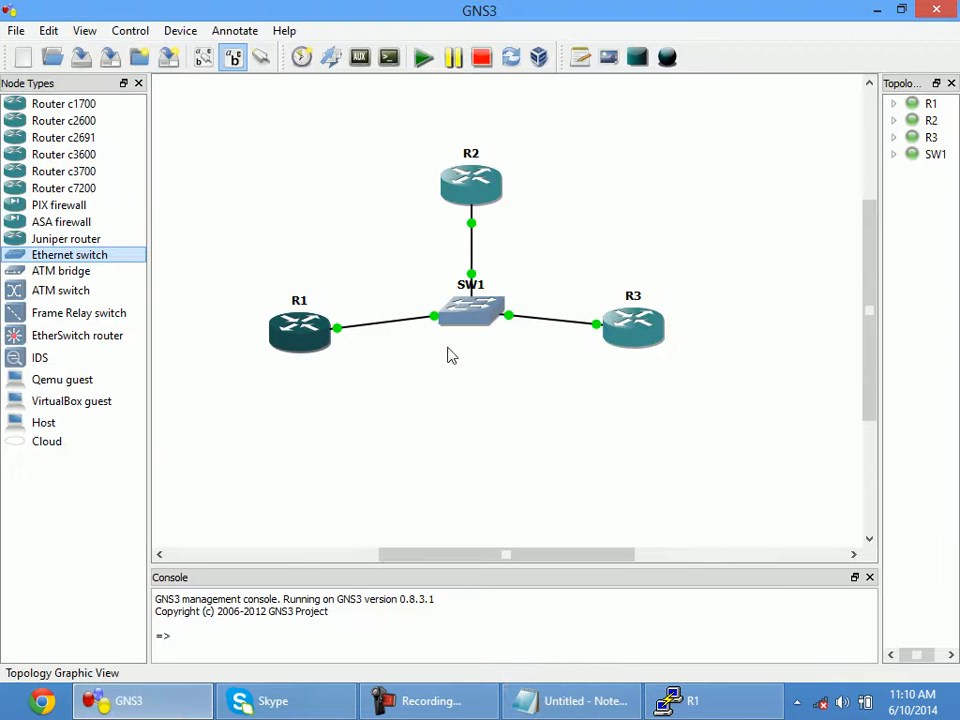
{"action": "double_click", "coordinate": [474, 190]}
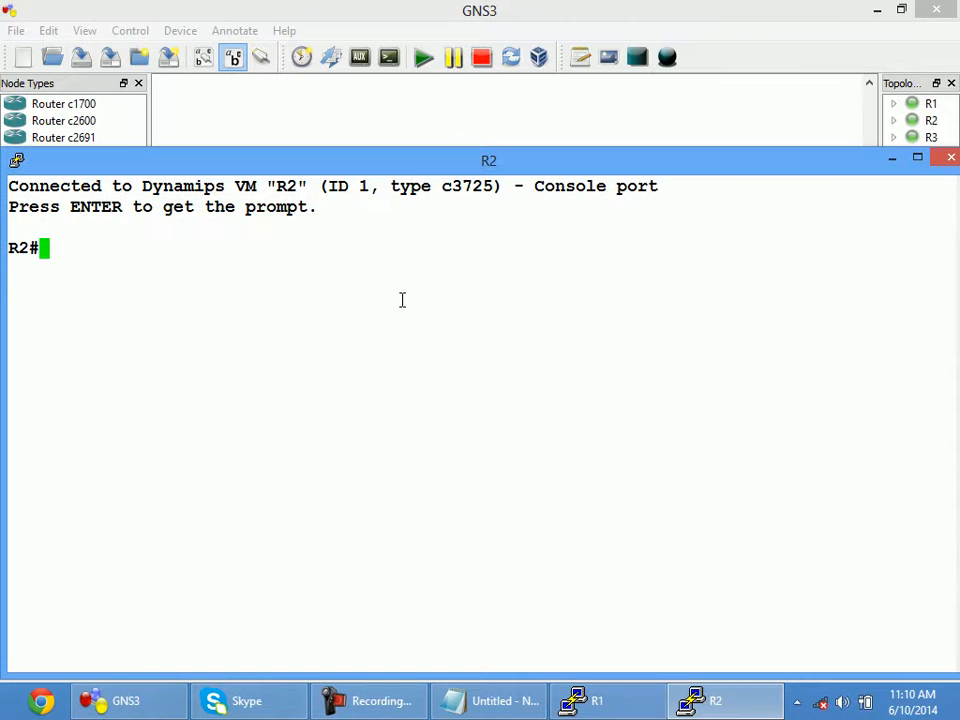
{"action": "right_click", "coordinate": [402, 300]}
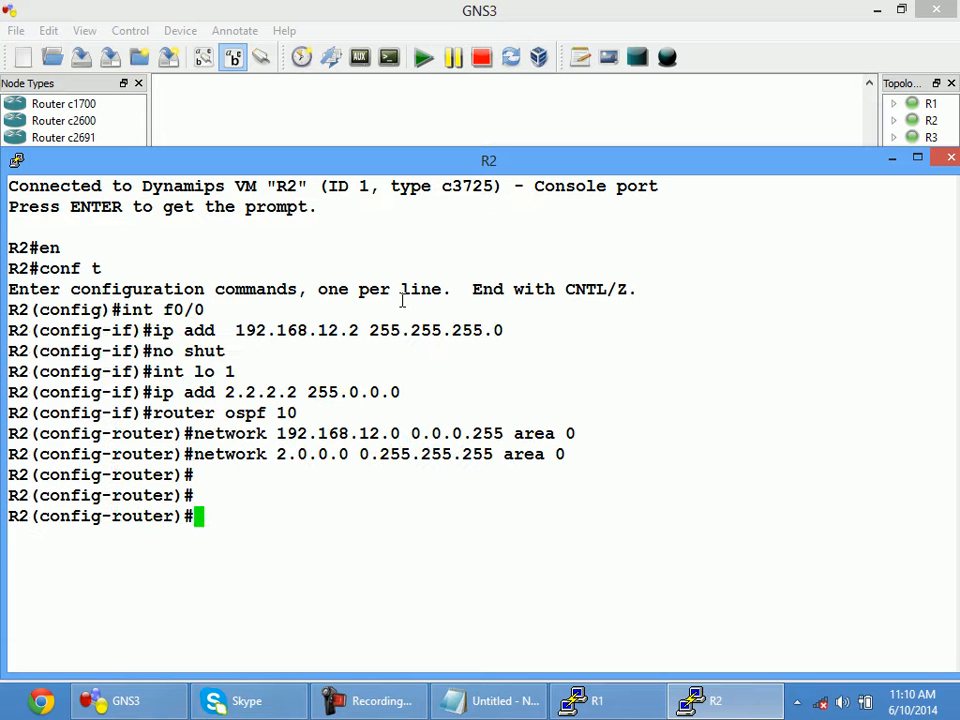
{"action": "key", "text": "Return"}
{"action": "key", "text": "Return"}
{"action": "key", "text": "Return"}
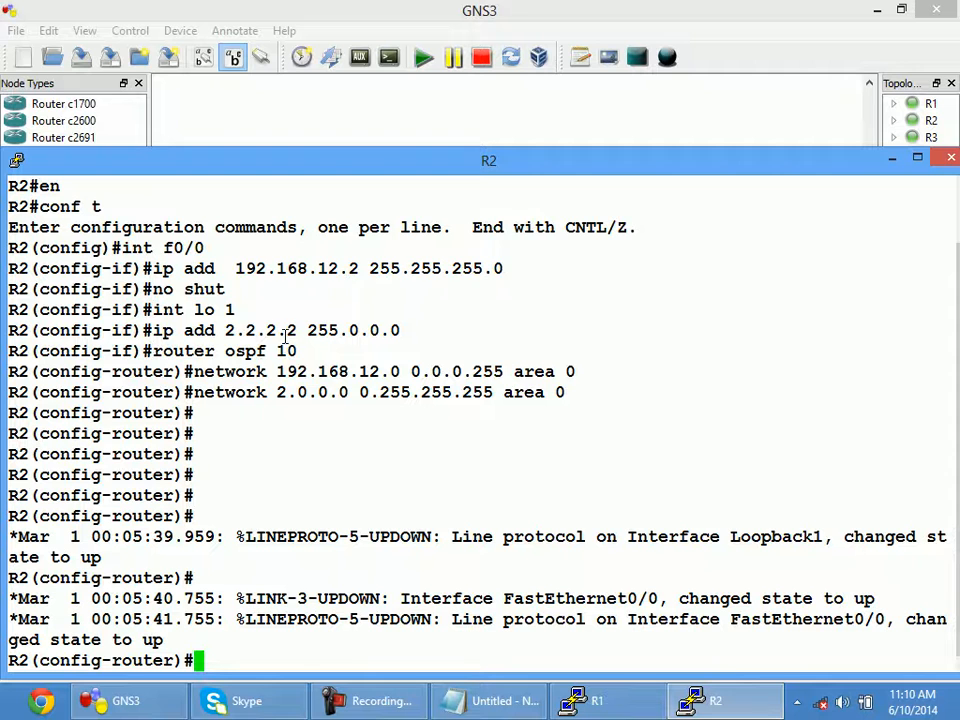
{"action": "left_click_drag", "start_coordinate": [304, 330], "coordinate": [223, 327]}
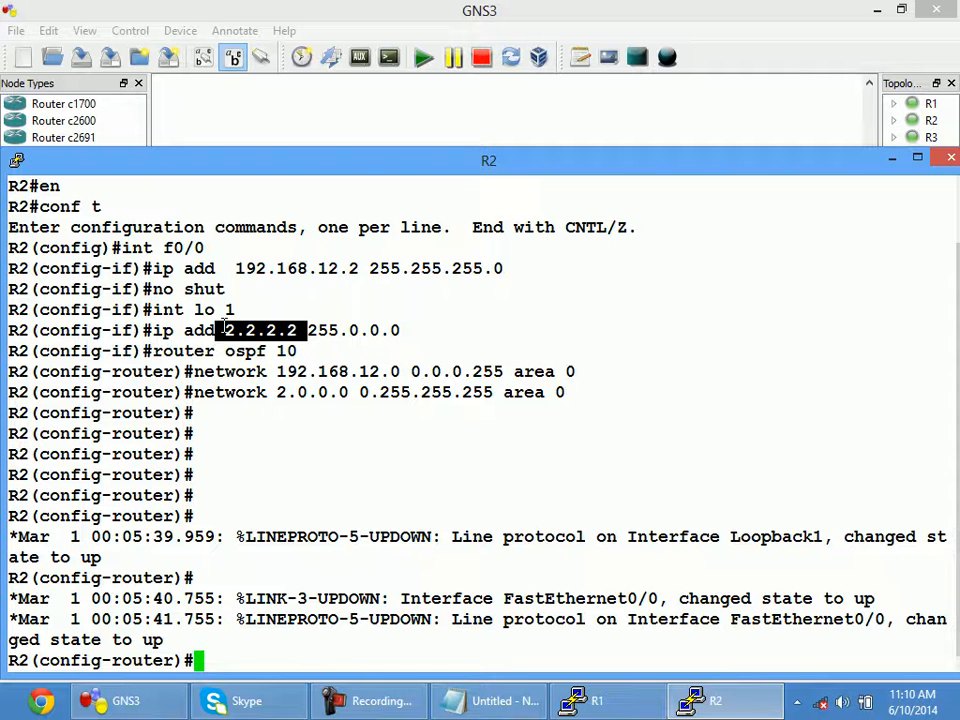
In R2's console, examine the loopback address and subnet mask against the OSPF network statement and its wildcard mask.
{"action": "left_click_drag", "start_coordinate": [338, 331], "coordinate": [311, 337]}
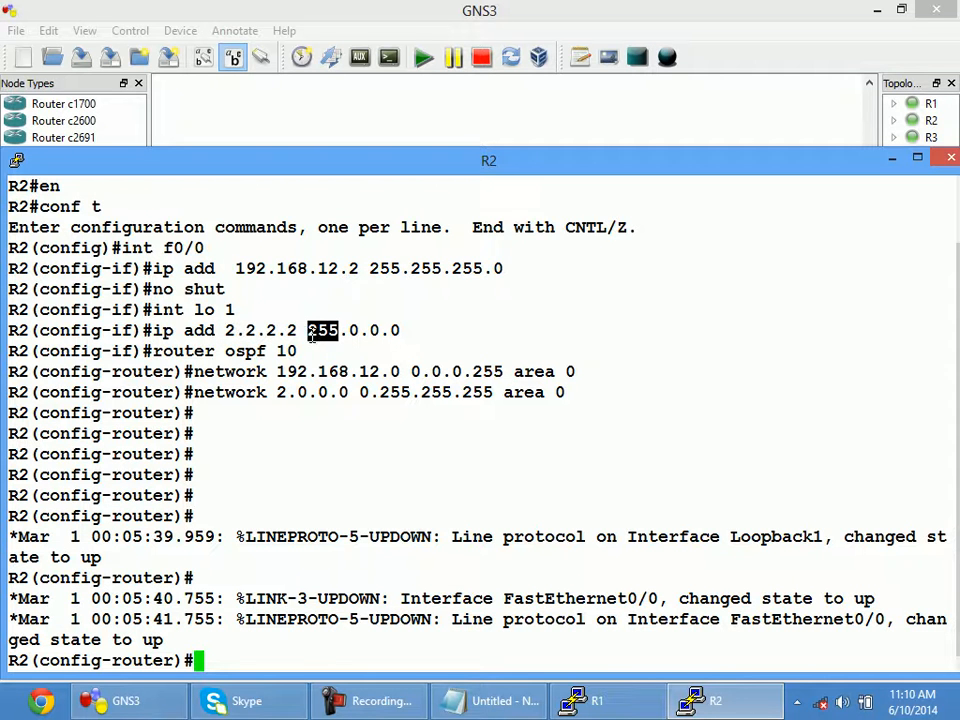
{"action": "left_click", "coordinate": [234, 331]}
{"action": "left_click_drag", "start_coordinate": [335, 330], "coordinate": [311, 331]}
{"action": "left_click_drag", "start_coordinate": [239, 332], "coordinate": [407, 327]}
{"action": "left_click", "coordinate": [240, 331]}
{"action": "left_click", "coordinate": [353, 331]}
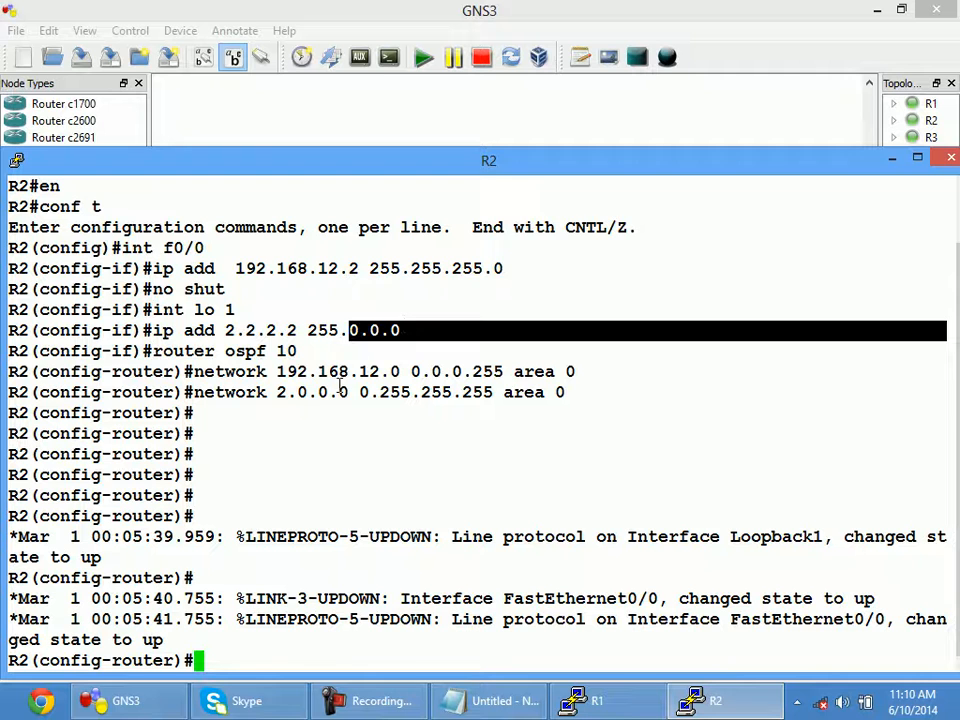
{"action": "left_click", "coordinate": [279, 393]}
{"action": "left_click_drag", "start_coordinate": [277, 392], "coordinate": [349, 392]}
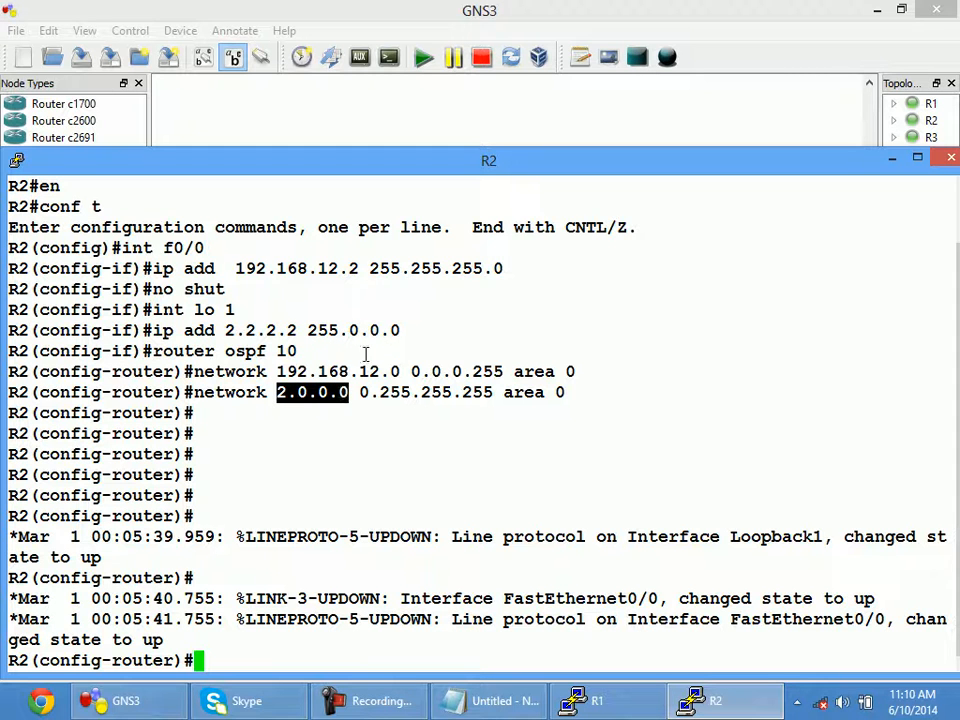
{"action": "left_click", "coordinate": [368, 395]}
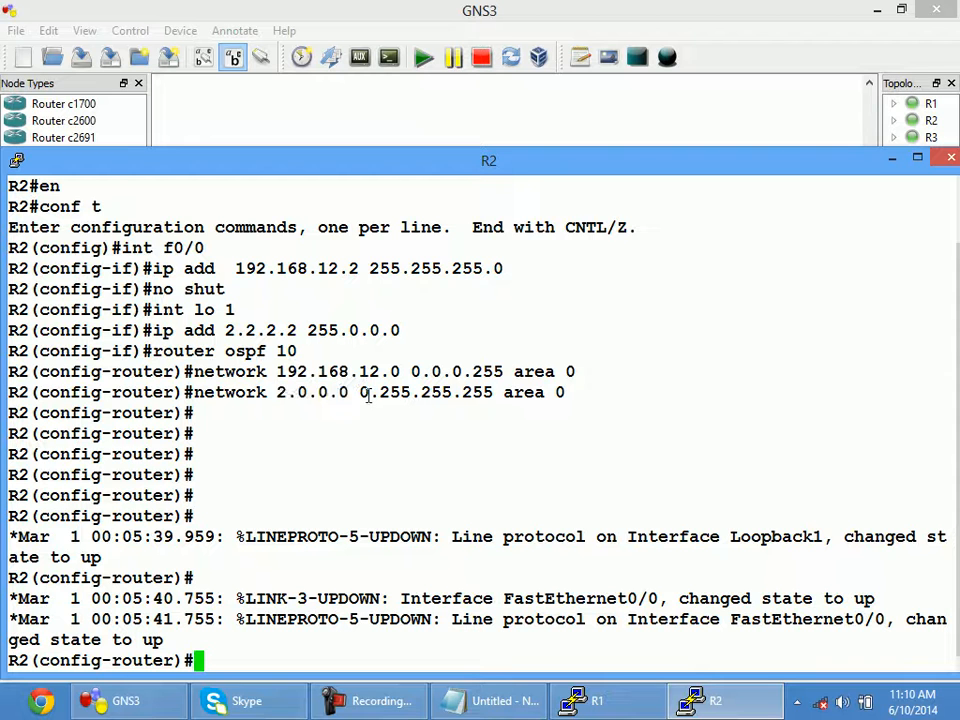
{"action": "left_click_drag", "start_coordinate": [366, 393], "coordinate": [349, 393]}
{"action": "left_click", "coordinate": [283, 392]}
{"action": "left_click_drag", "start_coordinate": [371, 392], "coordinate": [466, 392]}
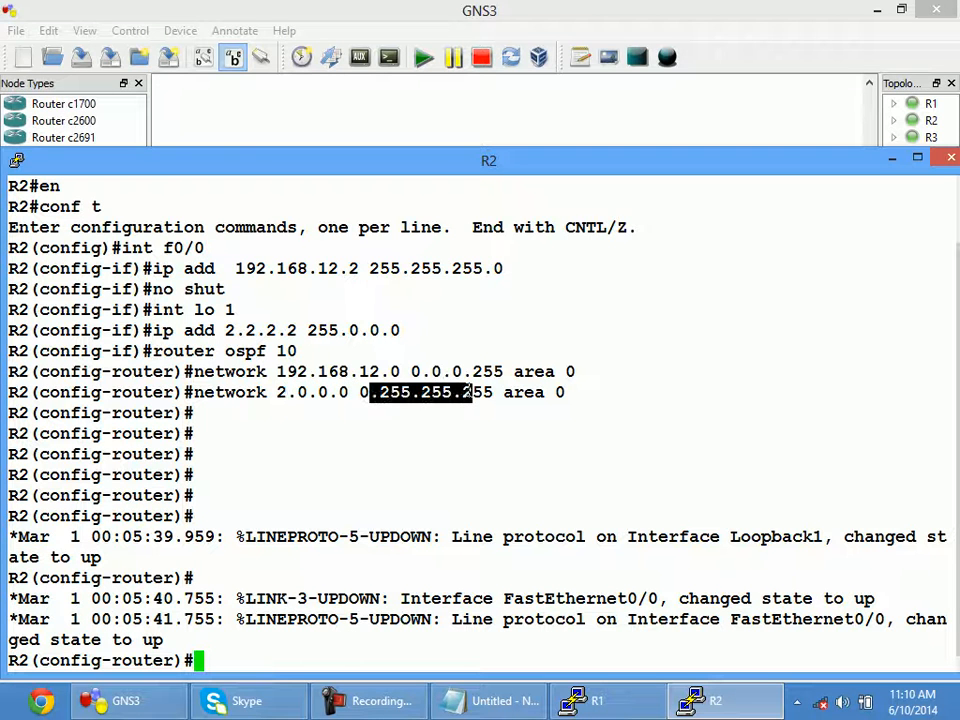
{"action": "left_click", "coordinate": [345, 386]}
{"action": "left_click_drag", "start_coordinate": [345, 386], "coordinate": [298, 390]}
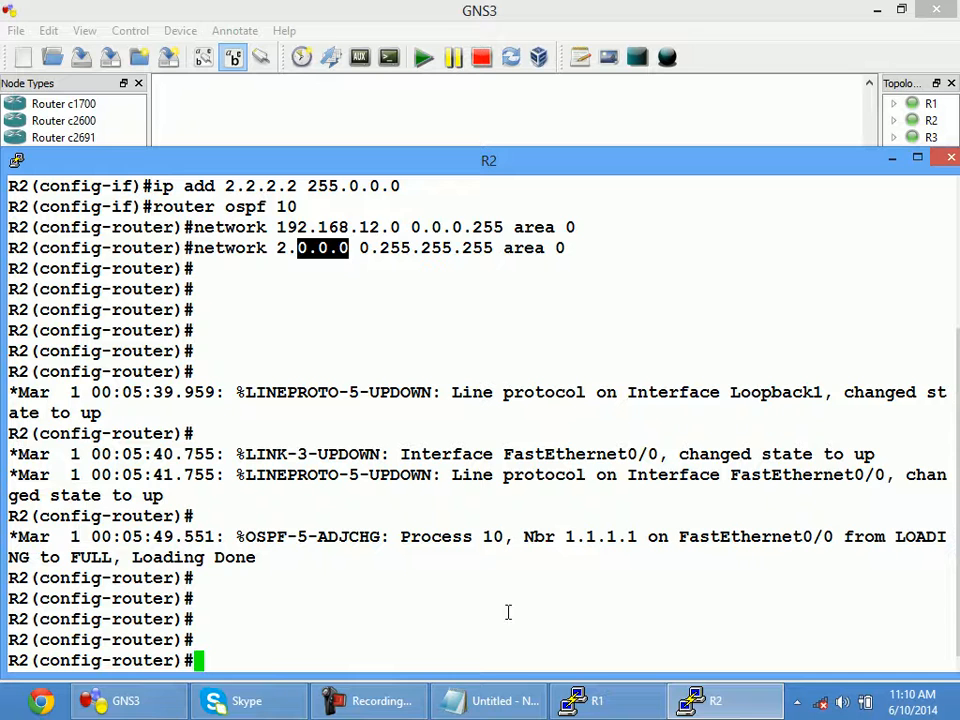
Switch to Notepad and add the heading "R3:" a few blank lines below R2's commands.
{"action": "key", "text": "alt+Tab"}
{"action": "left_click", "coordinate": [381, 588]}
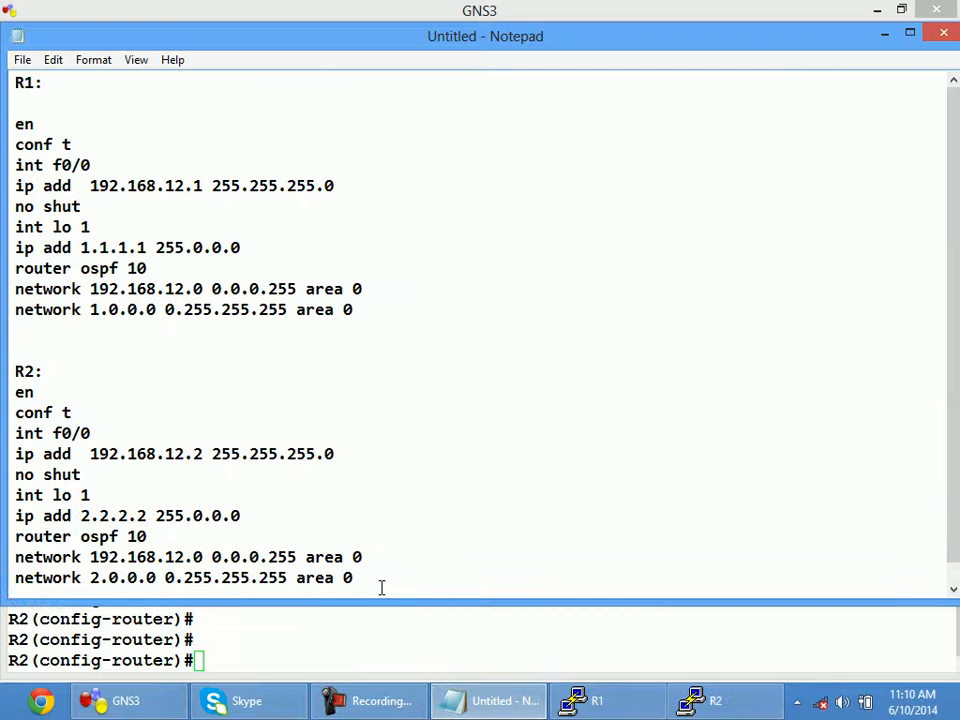
{"action": "key", "text": "Return"}
{"action": "key", "text": "Return"}
{"action": "key", "text": "Return"}
{"action": "key", "text": "Return"}
{"action": "key", "text": "Return"}
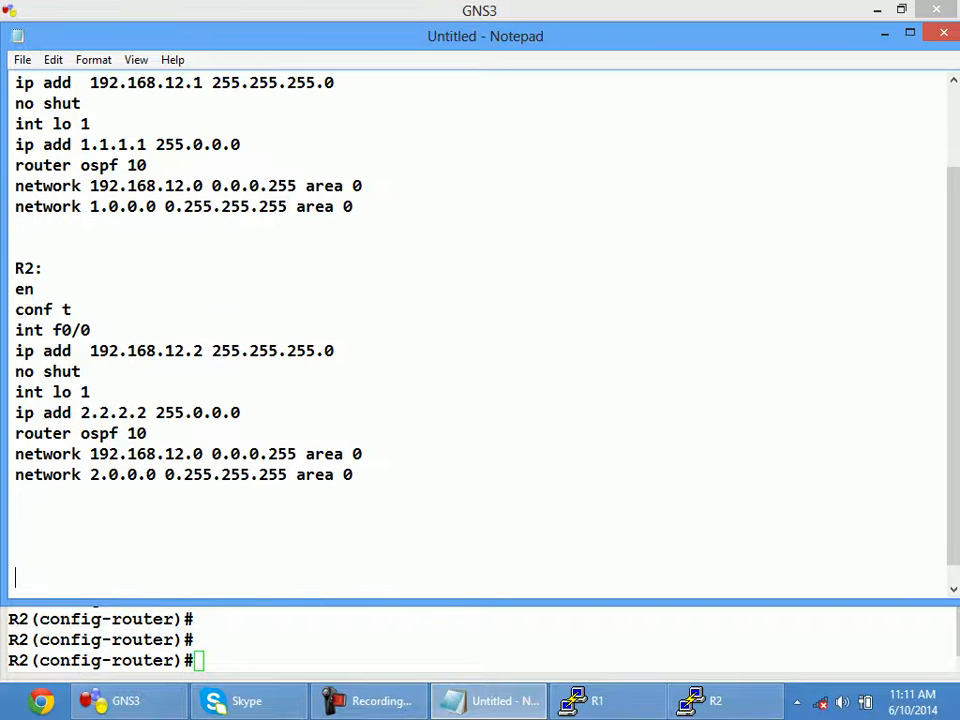
{"action": "type", "text": "R3:"}
{"action": "key", "text": "Return"}
{"action": "type", "text": "0.0.0"}
{"action": "key", "text": "BackSpace"}
{"action": "key", "text": "BackSpace"}
{"action": "key", "text": "BackSpace"}
{"action": "key", "text": "BackSpace"}
{"action": "key", "text": "BackSpace"}
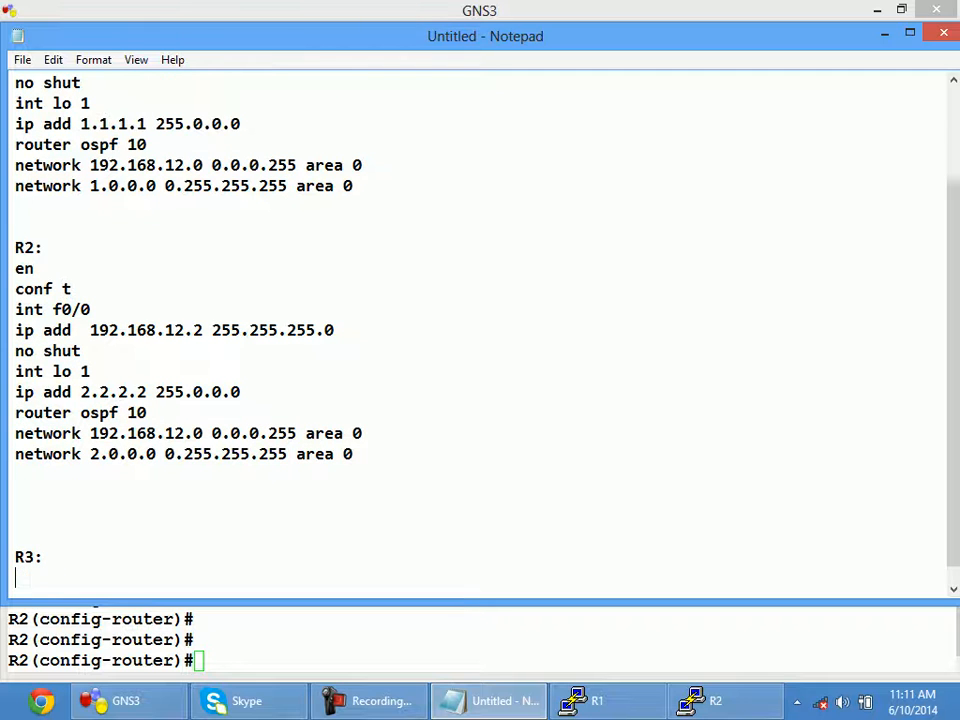
Copy R2's commands from "en" through the last network statement and paste them under the R3 heading.
{"action": "left_click_drag", "start_coordinate": [354, 455], "coordinate": [15, 268]}
{"action": "key", "text": "ctrl+c"}
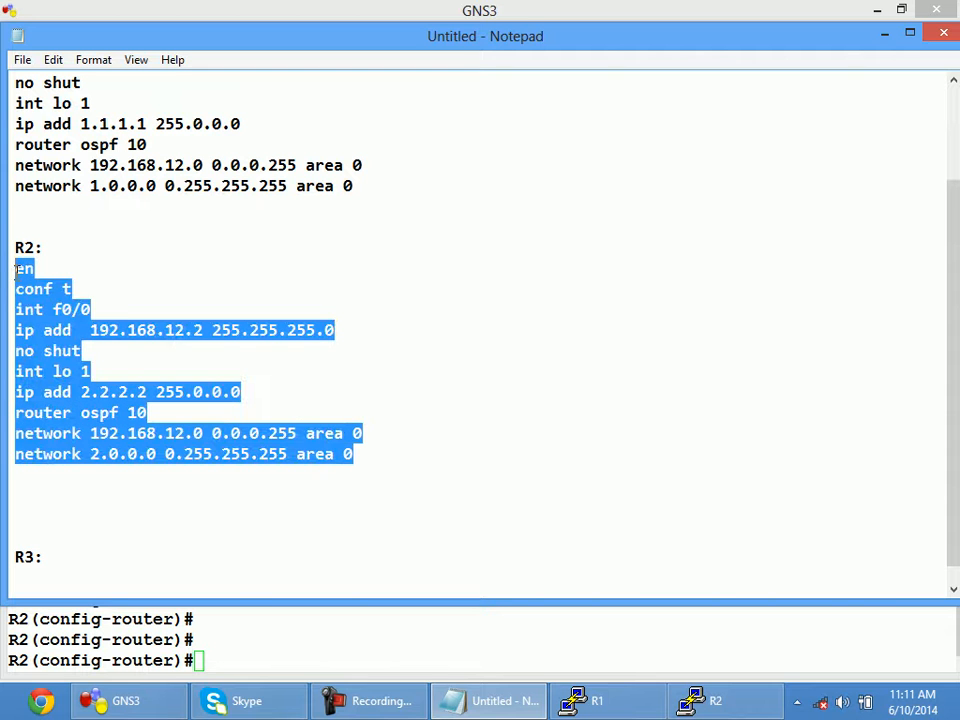
{"action": "left_click", "coordinate": [94, 555]}
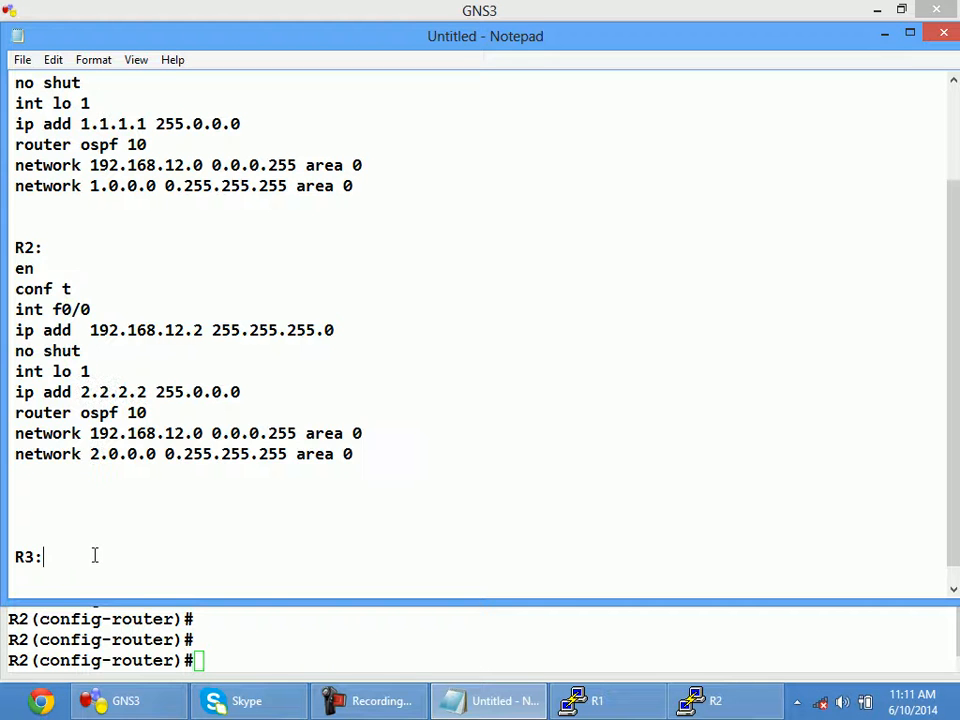
{"action": "key", "text": "Return"}
{"action": "key", "text": "Return"}
{"action": "key", "text": "ctrl+v"}
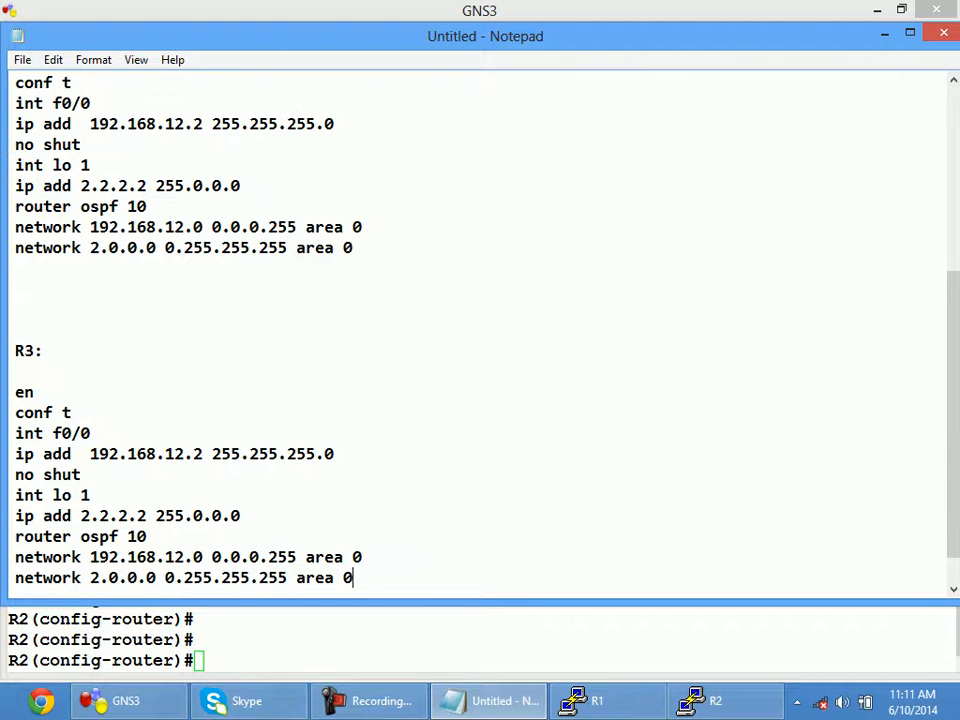
Adapt the R3 block with f0/0 address 192.168.12.3, loopback address 3.3.3.3 and OSPF network 3.0.0.0.
{"action": "left_click_drag", "start_coordinate": [204, 456], "coordinate": [193, 455]}
{"action": "type", "text": "3"}
{"action": "left_click_drag", "start_coordinate": [147, 515], "coordinate": [80, 515]}
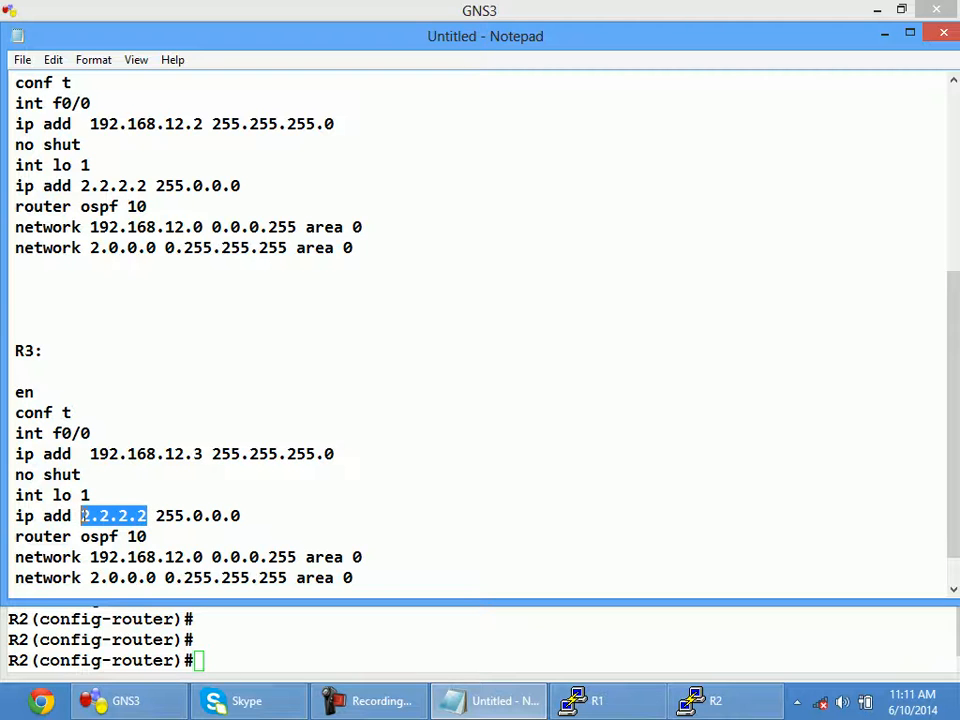
{"action": "type", "text": "3.3.3.3"}
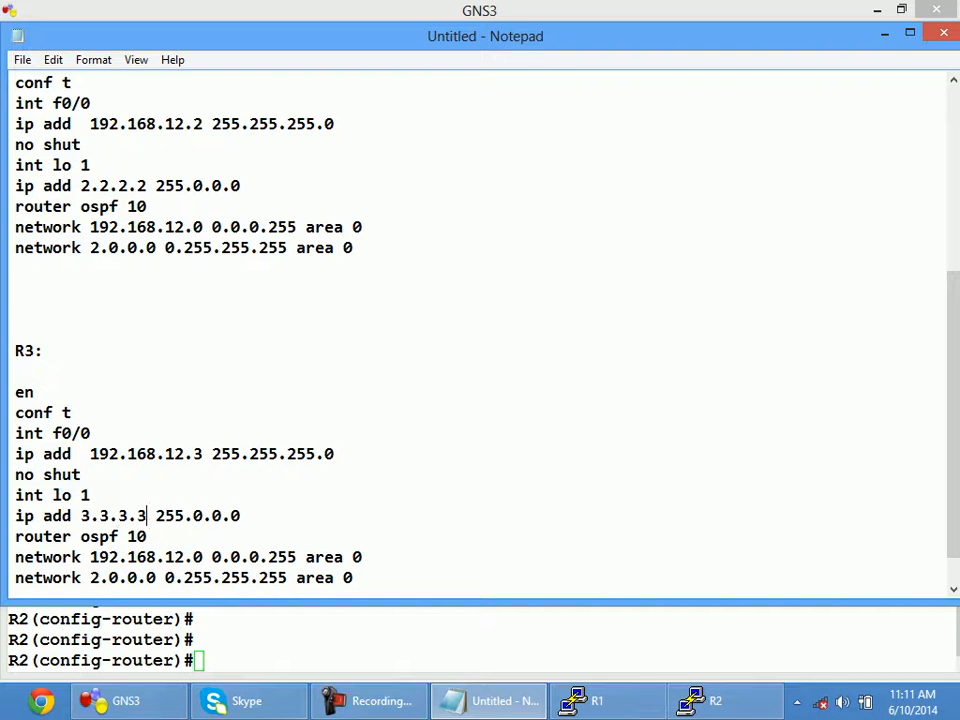
{"action": "left_click_drag", "start_coordinate": [102, 578], "coordinate": [91, 578]}
{"action": "type", "text": "3"}
Copy the R3 commands, open R3's console from the GNS3 topology and run them there.
{"action": "left_click_drag", "start_coordinate": [360, 577], "coordinate": [16, 388]}
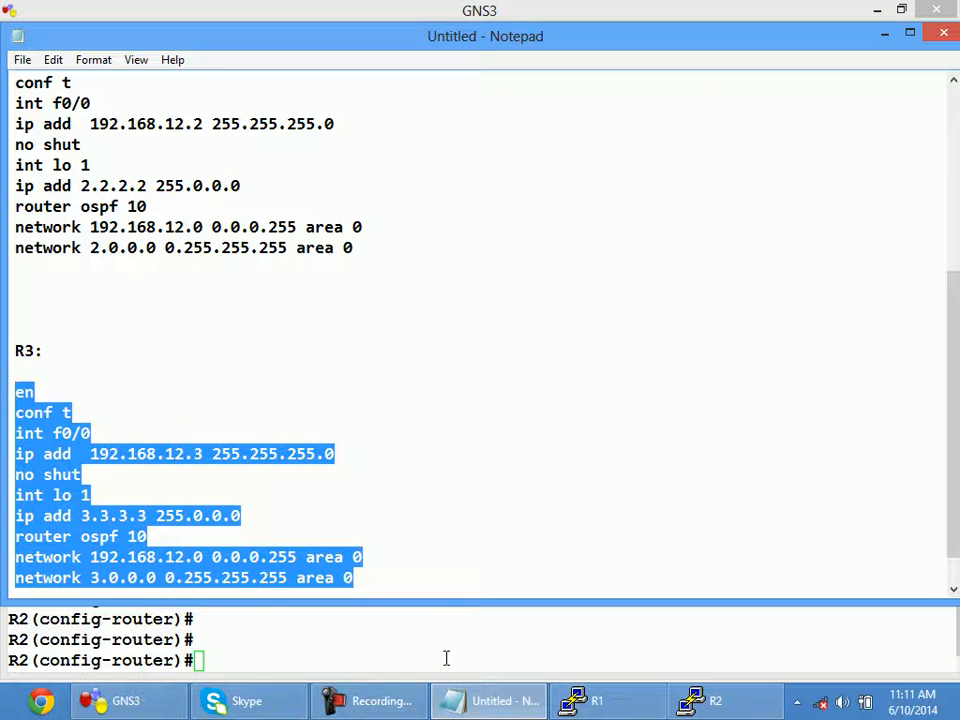
{"action": "left_click", "coordinate": [166, 702]}
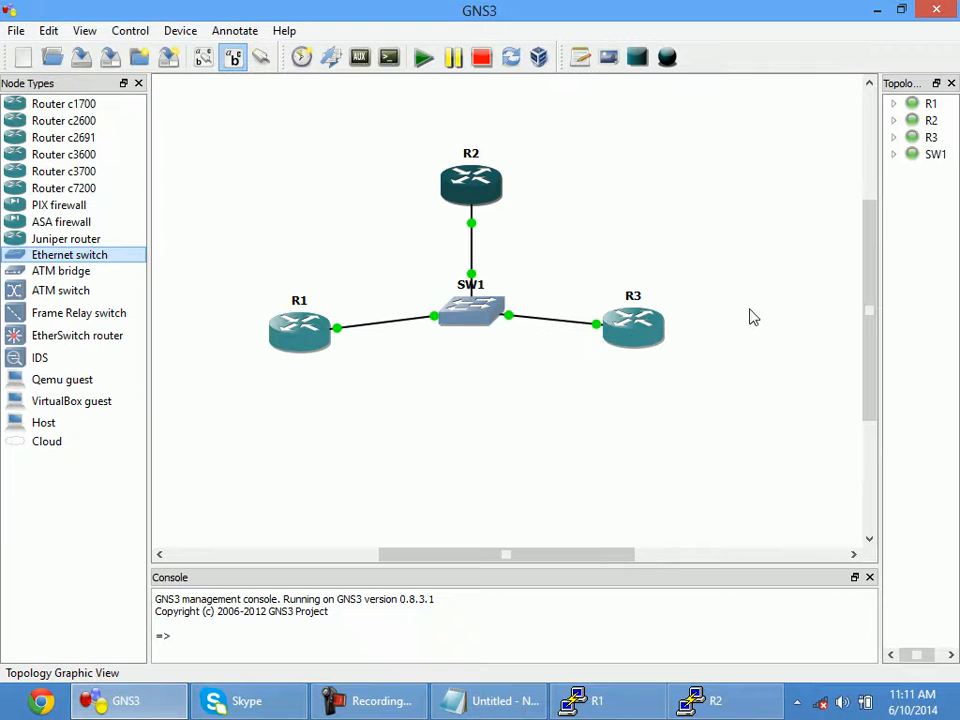
{"action": "double_click", "coordinate": [633, 326]}
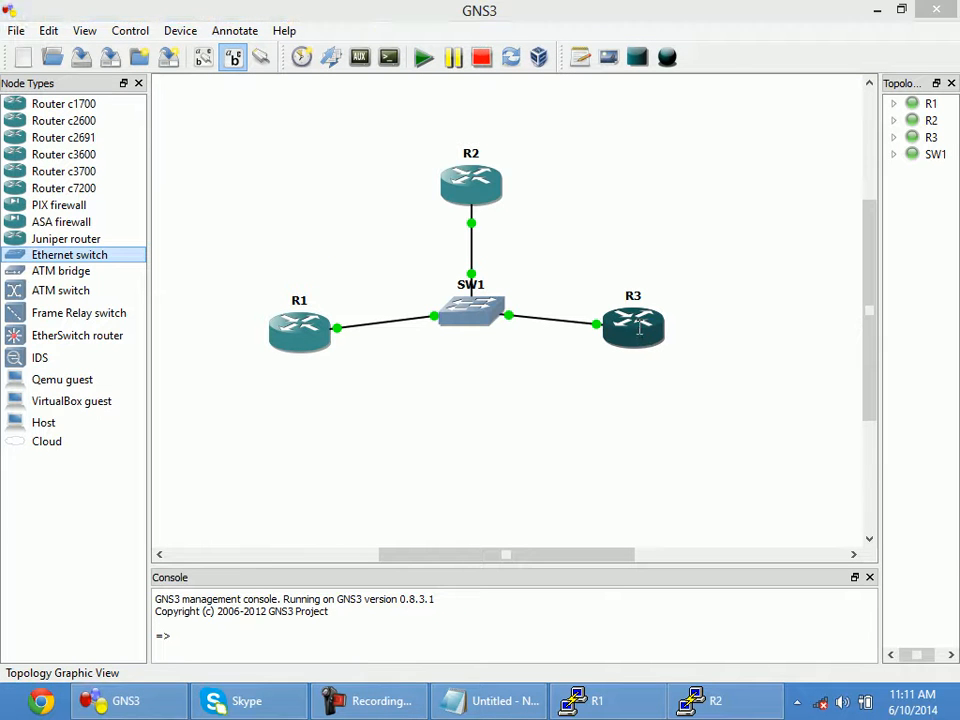
{"action": "key", "text": "Return"}
{"action": "right_click", "coordinate": [639, 327]}
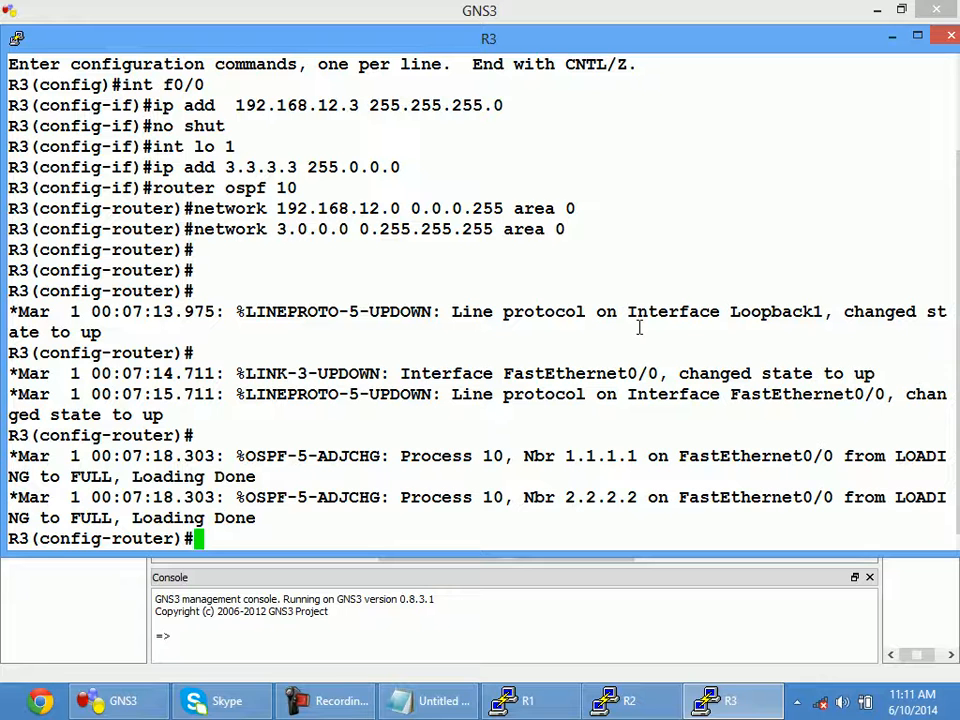
{"action": "left_click", "coordinate": [628, 617]}
{"action": "left_click", "coordinate": [796, 704]}
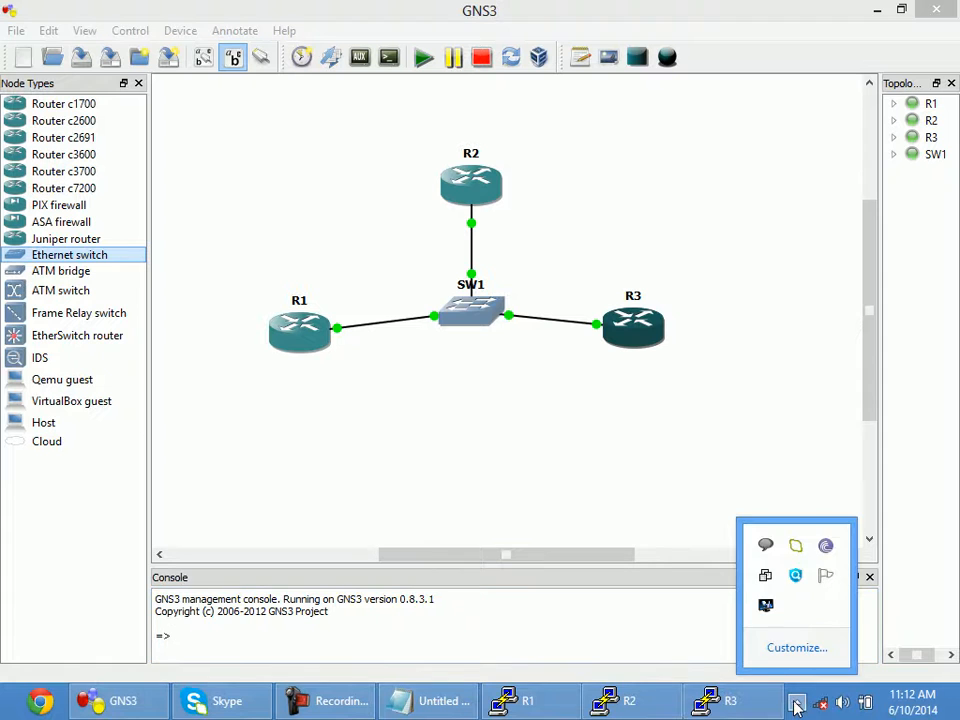
{"action": "left_click", "coordinate": [310, 704]}
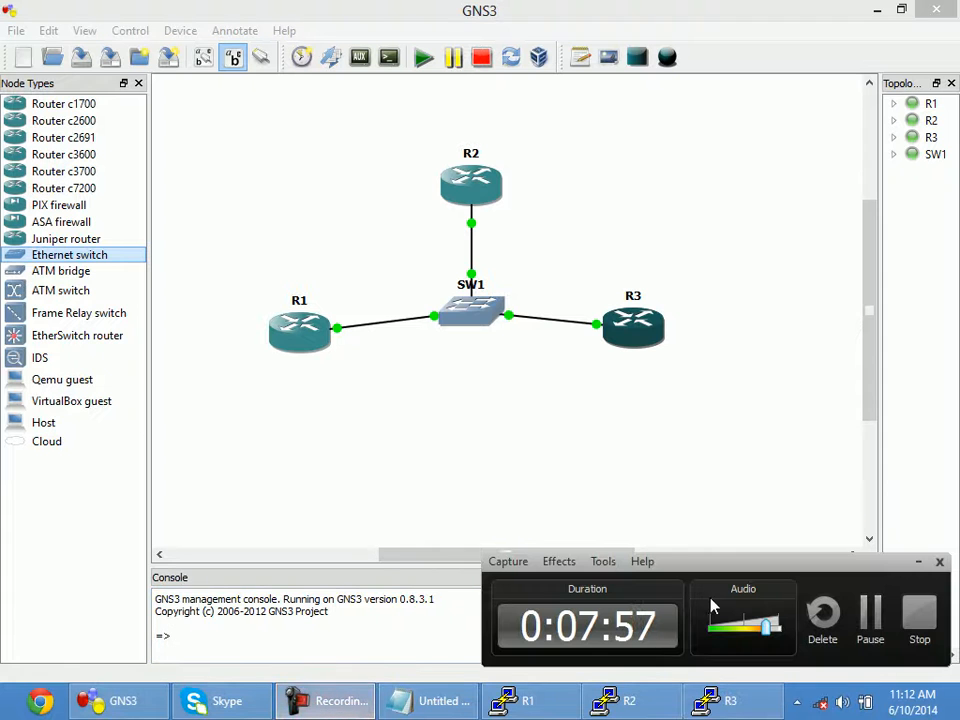
{"action": "left_click", "coordinate": [866, 622]}
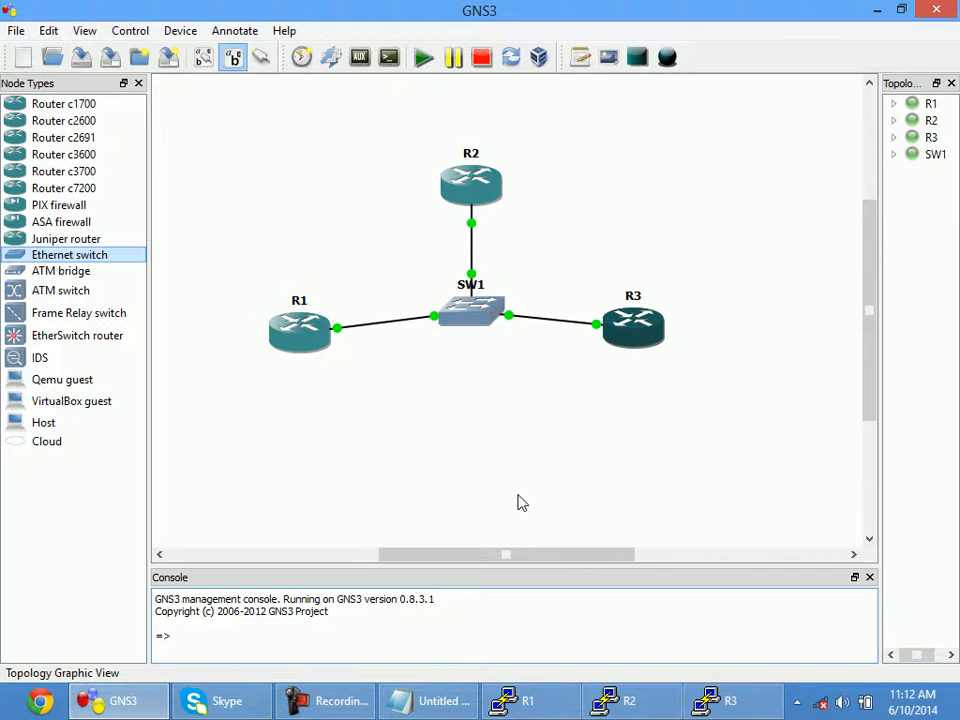
Switch to R1's console and leave configuration mode for privileged EXEC mode.
{"action": "left_click", "coordinate": [540, 701]}
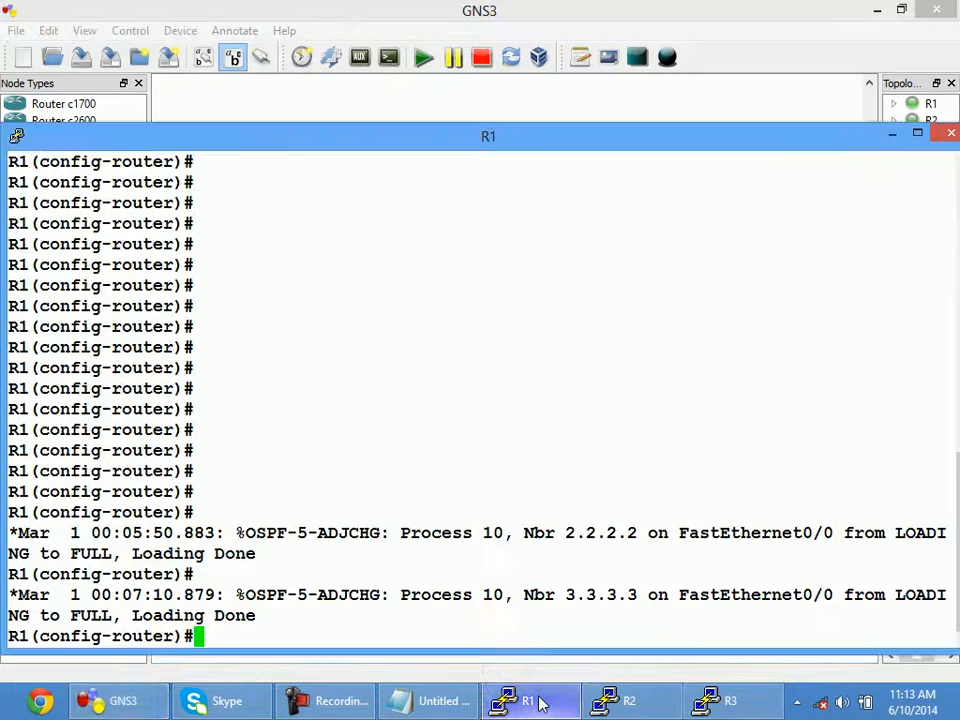
{"action": "key", "text": "ctrl+z"}
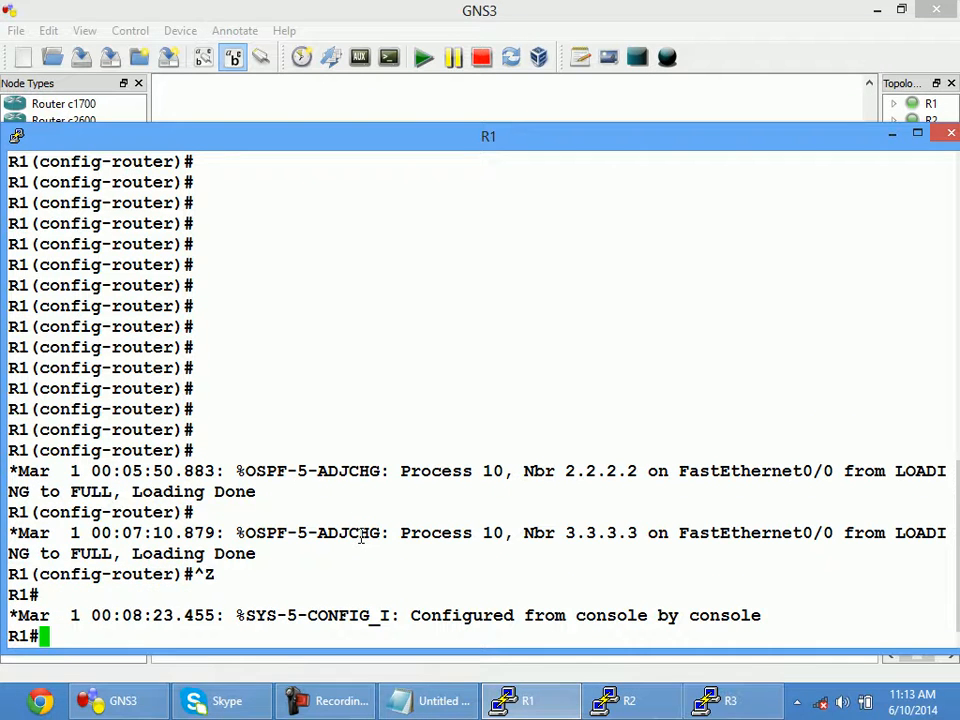
{"action": "type", "text": "sh ip ei"}
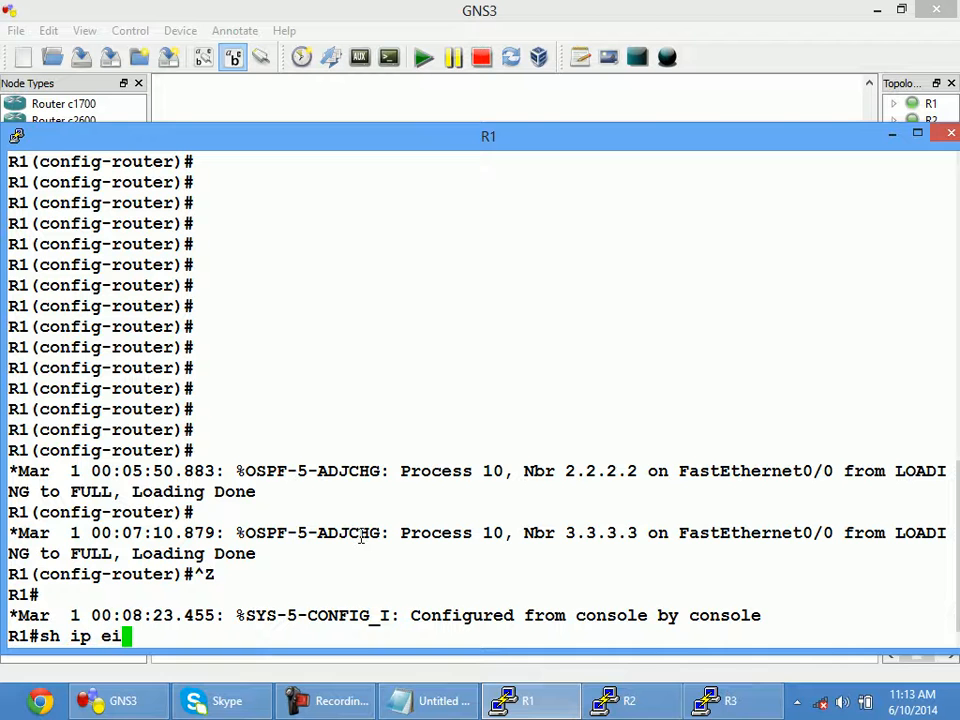
{"action": "type", "text": "gn"}
{"action": "key", "text": "Tab"}
{"action": "key", "text": "BackSpace"}
{"action": "key", "text": "Tab"}
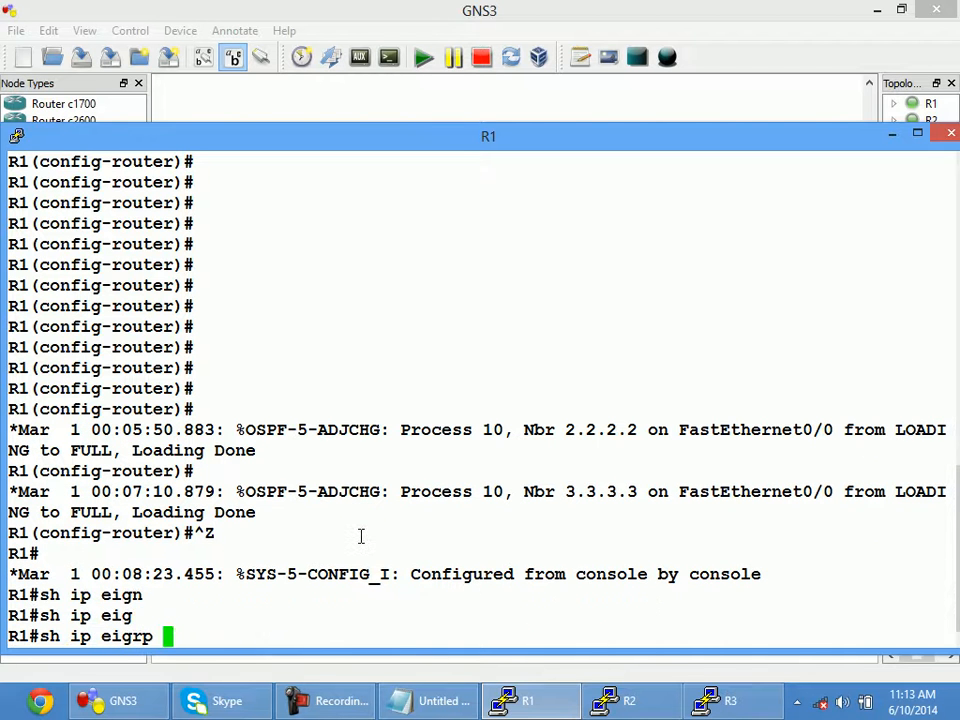
{"action": "type", "text": "nei"}
{"action": "key", "text": "Tab"}
{"action": "key", "text": "BackSpace"}
{"action": "key", "text": "BackSpace"}
{"action": "key", "text": "BackSpace"}
{"action": "key", "text": "BackSpace"}
{"action": "key", "text": "BackSpace"}
{"action": "key", "text": "BackSpace"}
{"action": "key", "text": "BackSpace"}
{"action": "key", "text": "BackSpace"}
{"action": "key", "text": "BackSpace"}
{"action": "key", "text": "BackSpace"}
{"action": "key", "text": "BackSpace"}
{"action": "key", "text": "BackSpace"}
{"action": "key", "text": "BackSpace"}
{"action": "key", "text": "BackSpace"}
{"action": "key", "text": "BackSpace"}
{"action": "key", "text": "BackSpace"}
List R1's OSPF neighbors with "sh ip ospf neighbor" and examine each neighbor's ID and DR/BDR role.
{"action": "type", "text": "osp"}
{"action": "key", "text": "Tab"}
{"action": "type", "text": "nei"}
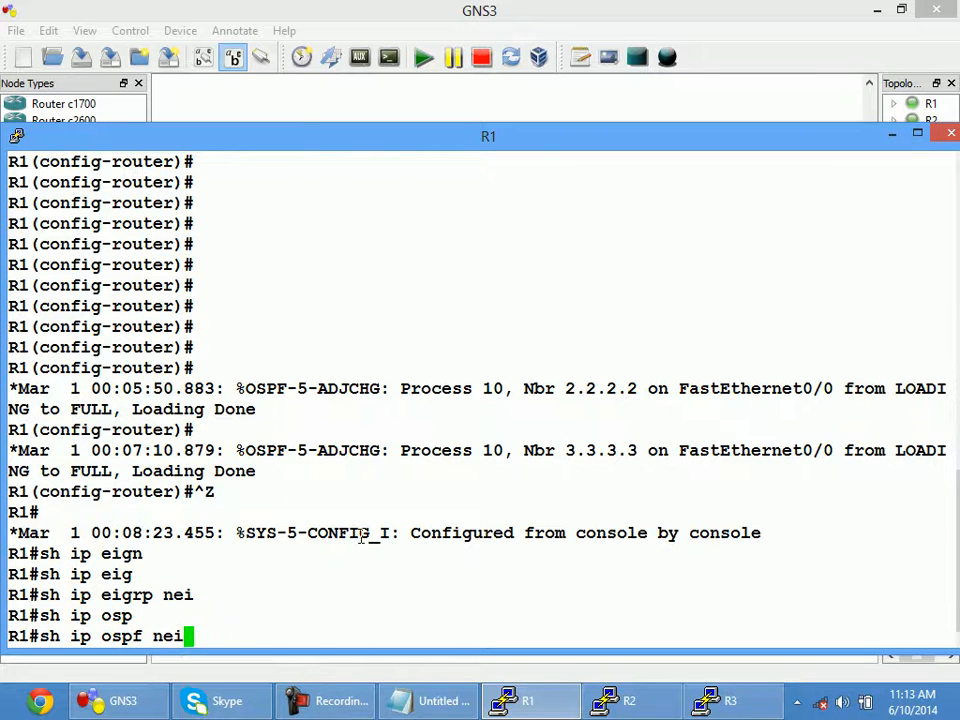
{"action": "key", "text": "Tab"}
{"action": "key", "text": "Return"}
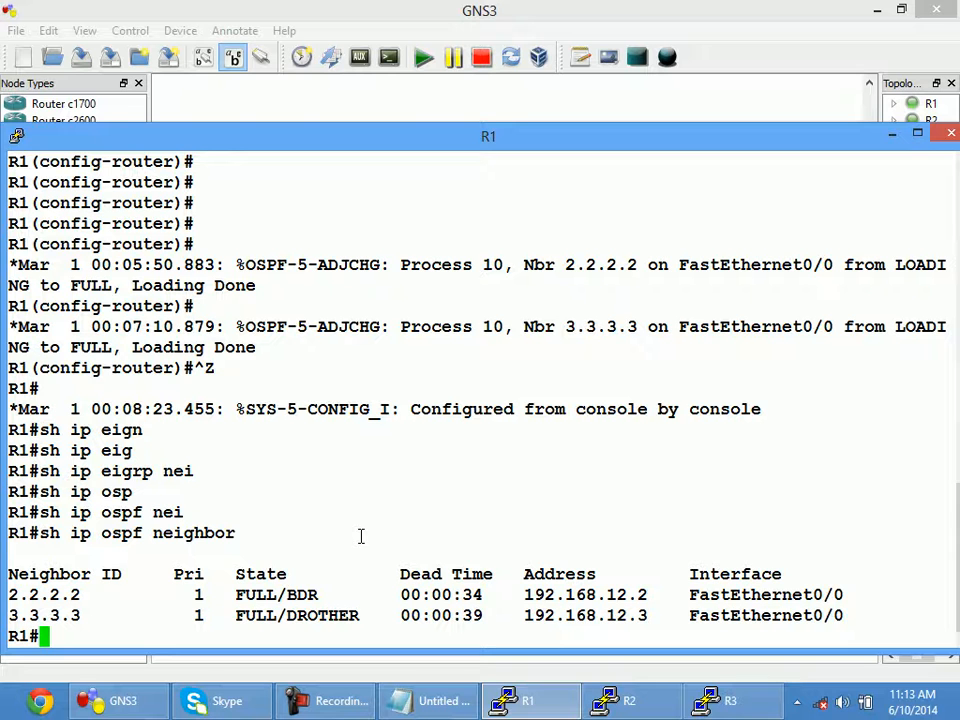
{"action": "left_click_drag", "start_coordinate": [92, 594], "coordinate": [8, 594]}
{"action": "left_click_drag", "start_coordinate": [80, 615], "coordinate": [8, 615]}
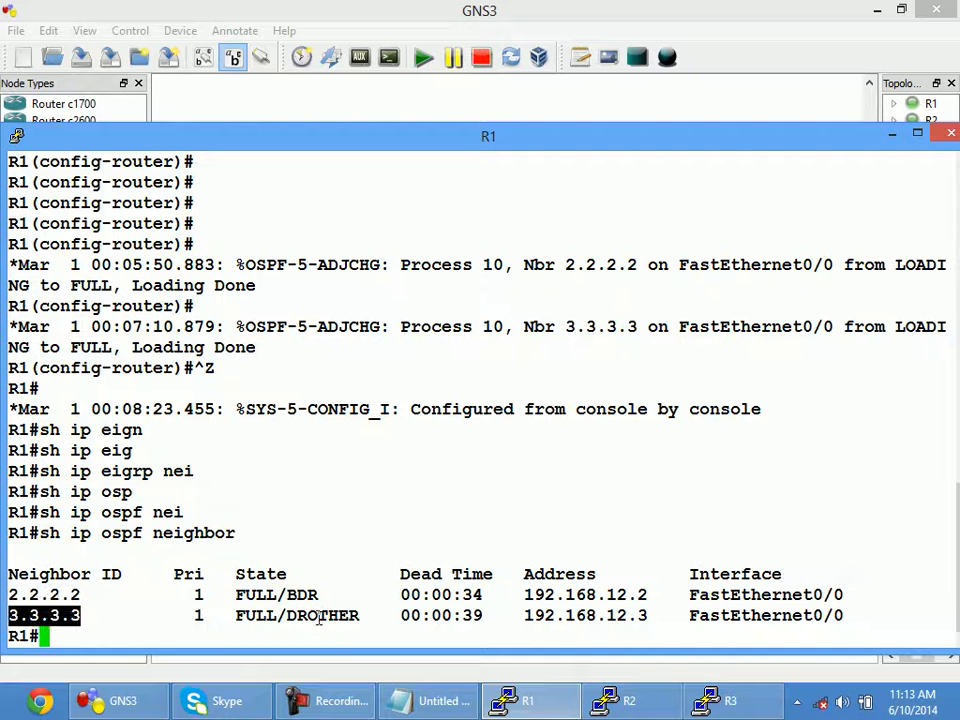
{"action": "left_click", "coordinate": [362, 617]}
{"action": "left_click_drag", "start_coordinate": [362, 617], "coordinate": [287, 620]}
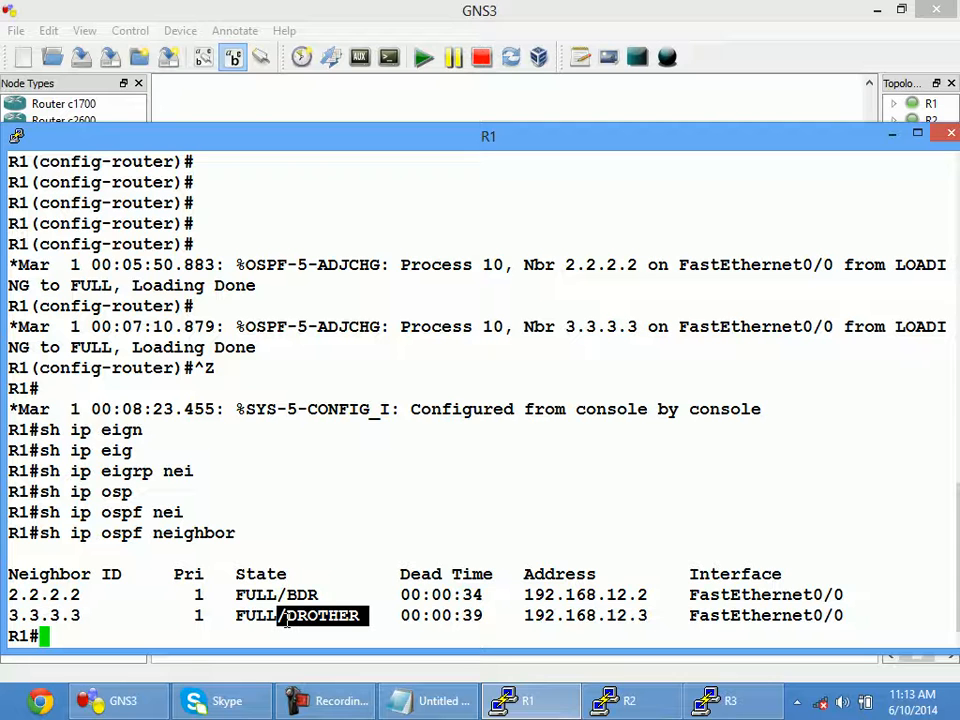
{"action": "left_click_drag", "start_coordinate": [324, 597], "coordinate": [289, 596]}
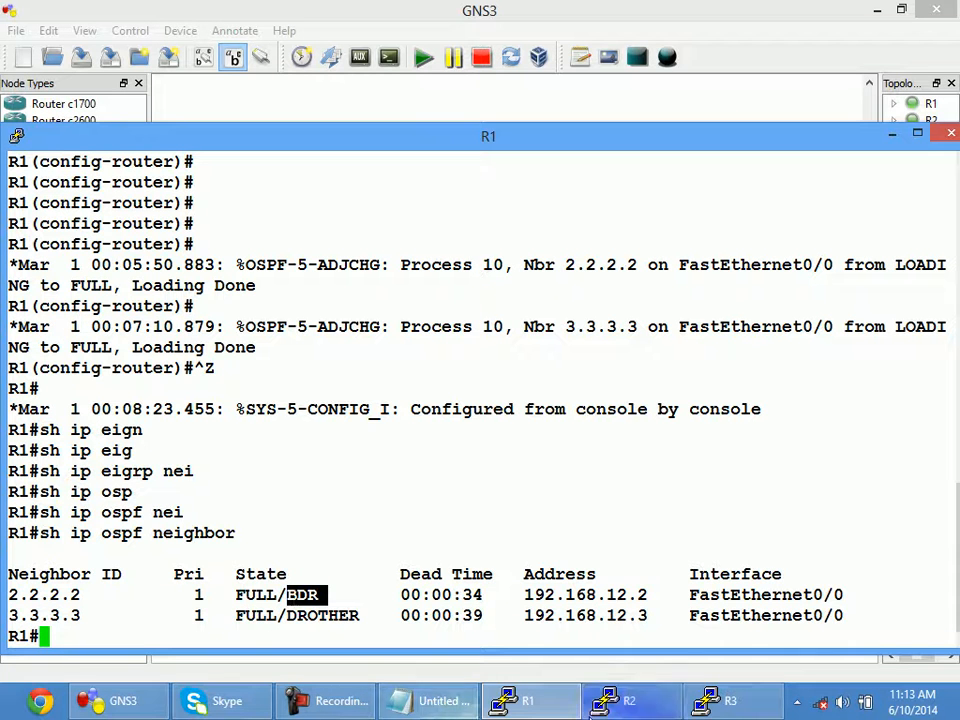
In R2's console, leave configuration mode, run "sh ip ospf neighbor" and highlight the first neighbor's ID.
{"action": "left_click", "coordinate": [622, 703]}
{"action": "key", "text": "ctrl+z"}
{"action": "type", "text": "sh ip ospf nei"}
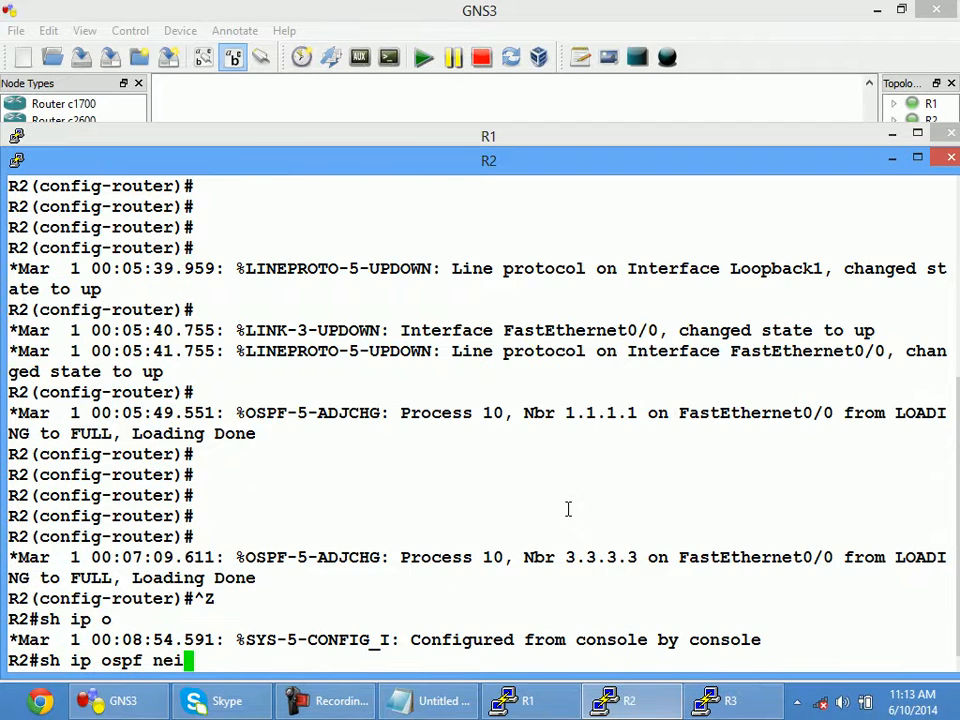
{"action": "key", "text": "Tab"}
{"action": "key", "text": "Return"}
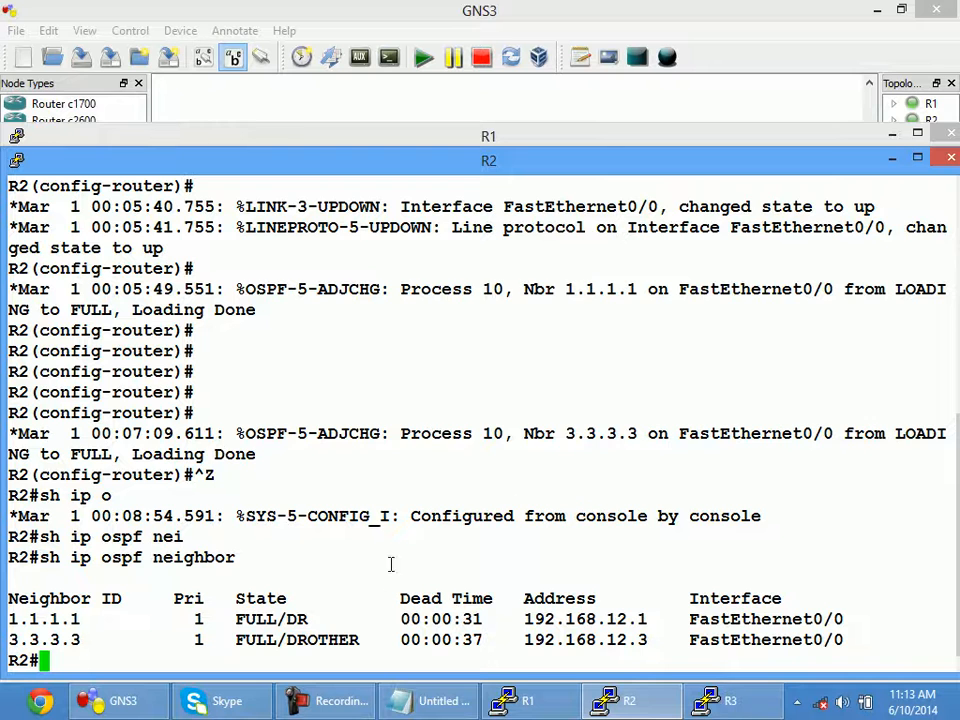
{"action": "left_click_drag", "start_coordinate": [80, 620], "coordinate": [4, 624]}
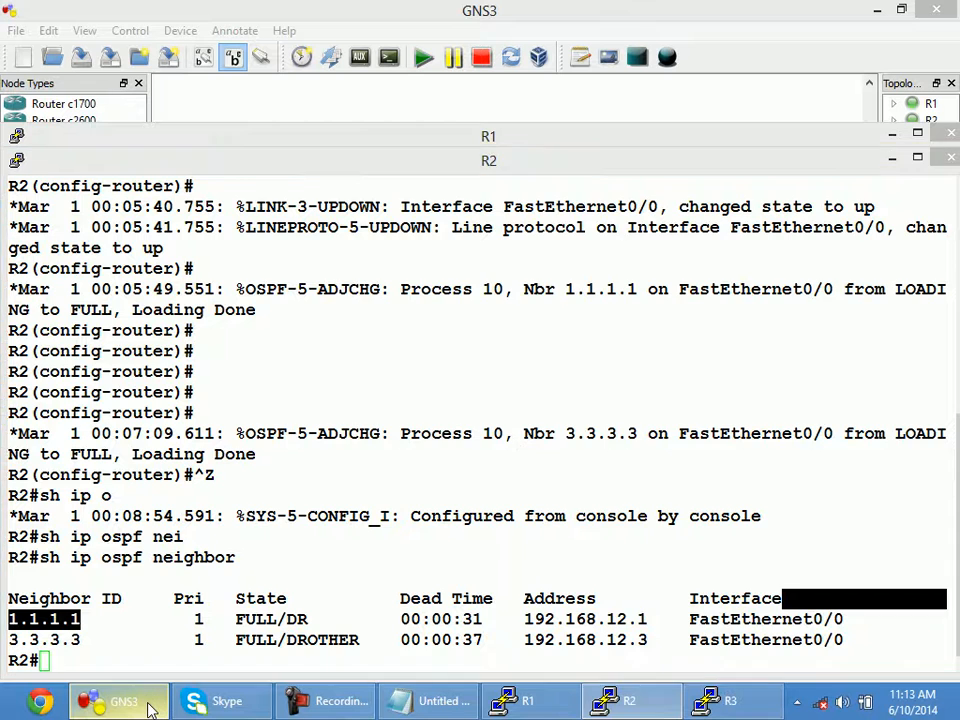
Look over the GNS3 topology, and in R1's console enter "clear ip ospf process" at the prompt without running it.
{"action": "left_click", "coordinate": [115, 700]}
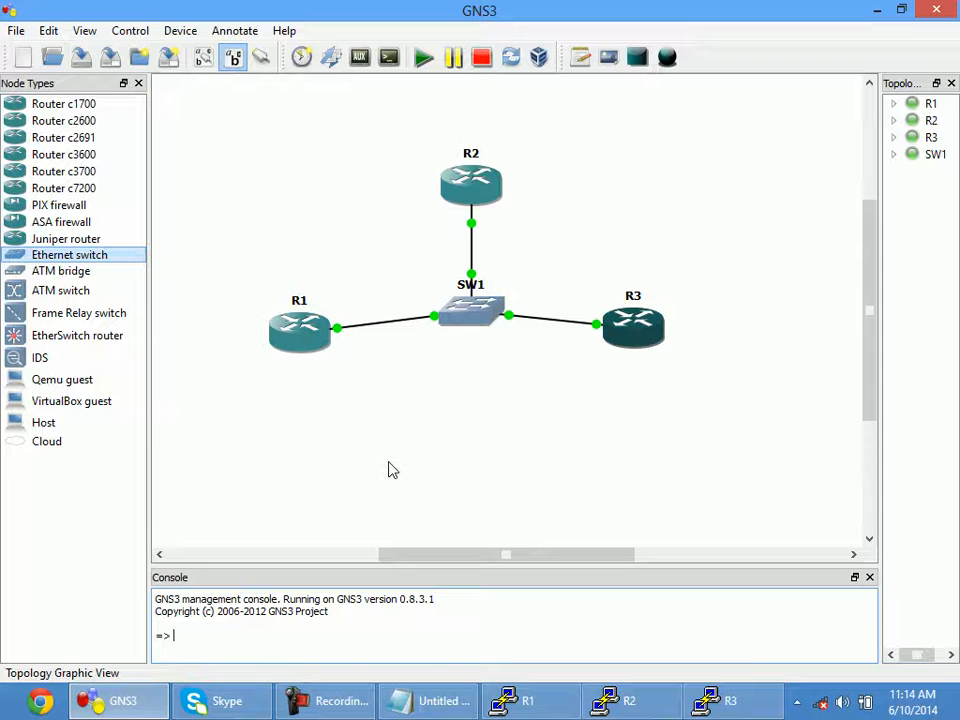
{"action": "left_click", "coordinate": [508, 697]}
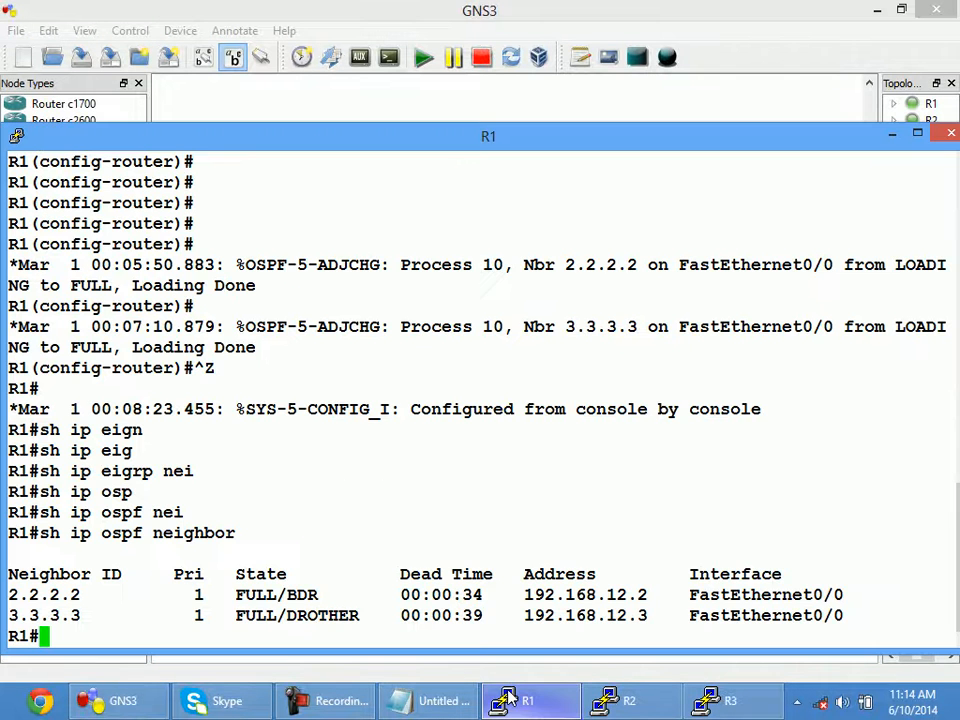
{"action": "type", "text": "cle"}
{"action": "key", "text": "Tab"}
{"action": "type", "text": "ip osp"}
{"action": "key", "text": "Tab"}
{"action": "type", "text": "p"}
{"action": "key", "text": "Tab"}
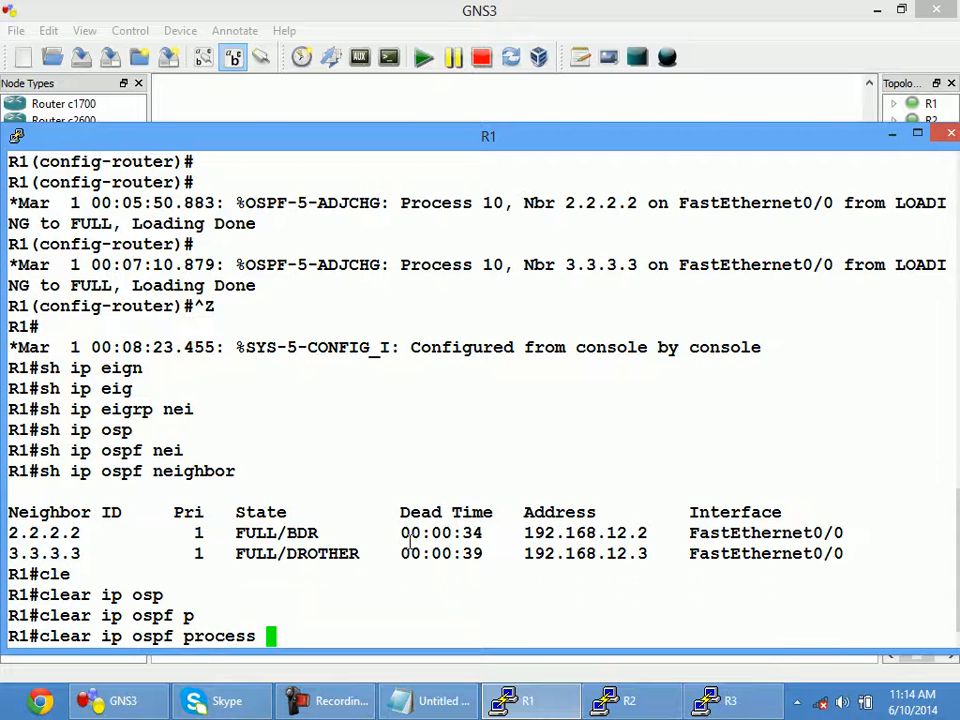
In R2's console, prepare the command "clear ip ospf process" at the prompt without running it.
{"action": "left_click", "coordinate": [612, 702]}
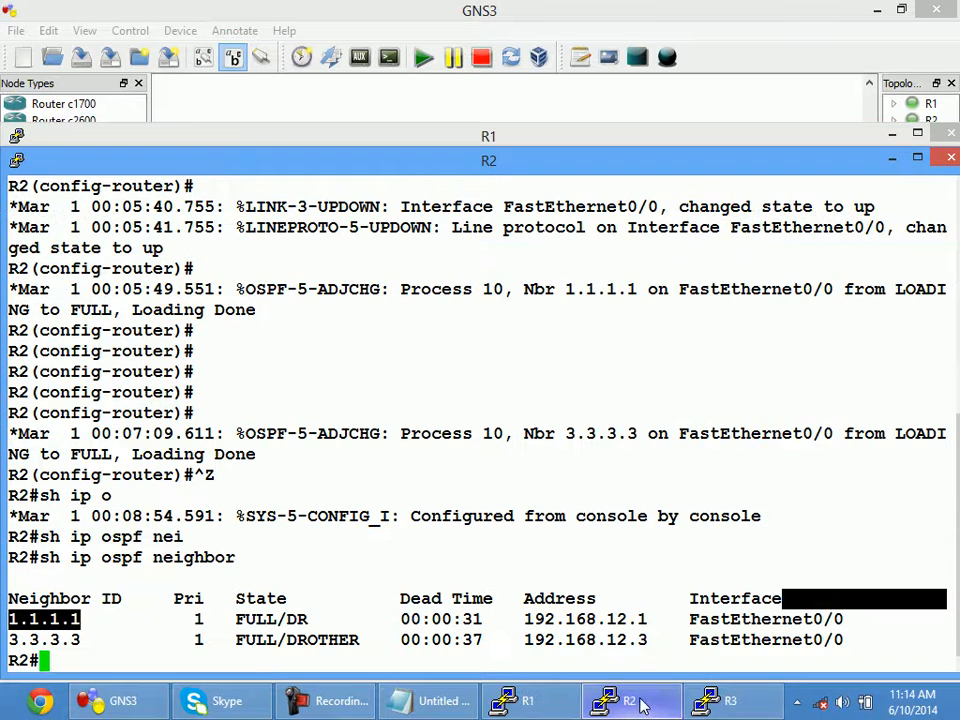
{"action": "type", "text": "cle"}
{"action": "key", "text": "Tab"}
{"action": "type", "text": "ip o"}
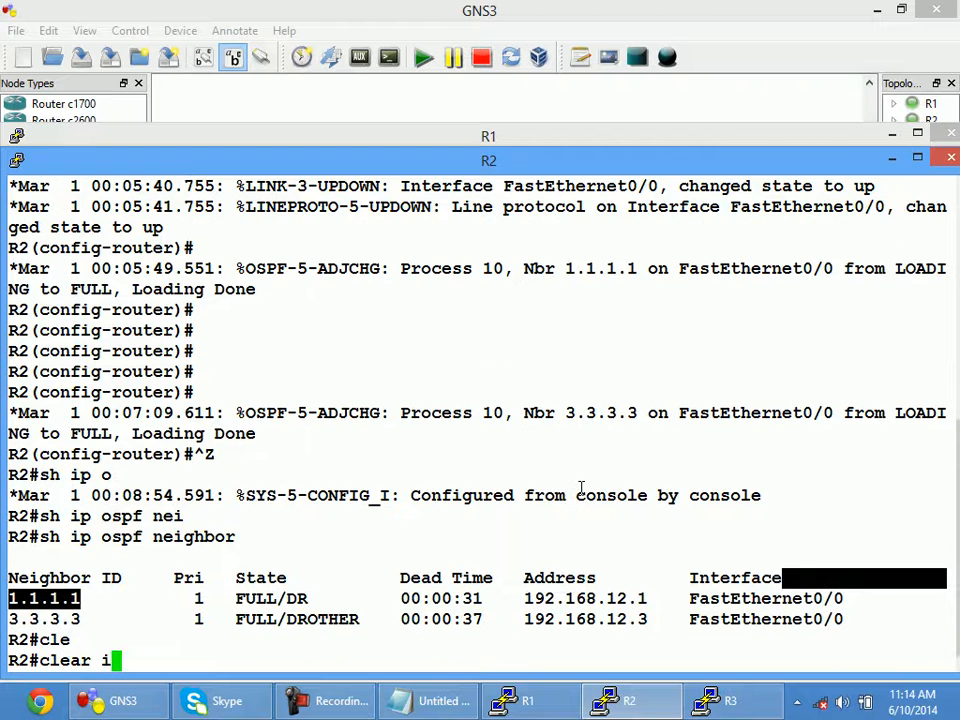
{"action": "key", "text": "Tab"}
{"action": "type", "text": "p"}
{"action": "key", "text": "Tab"}
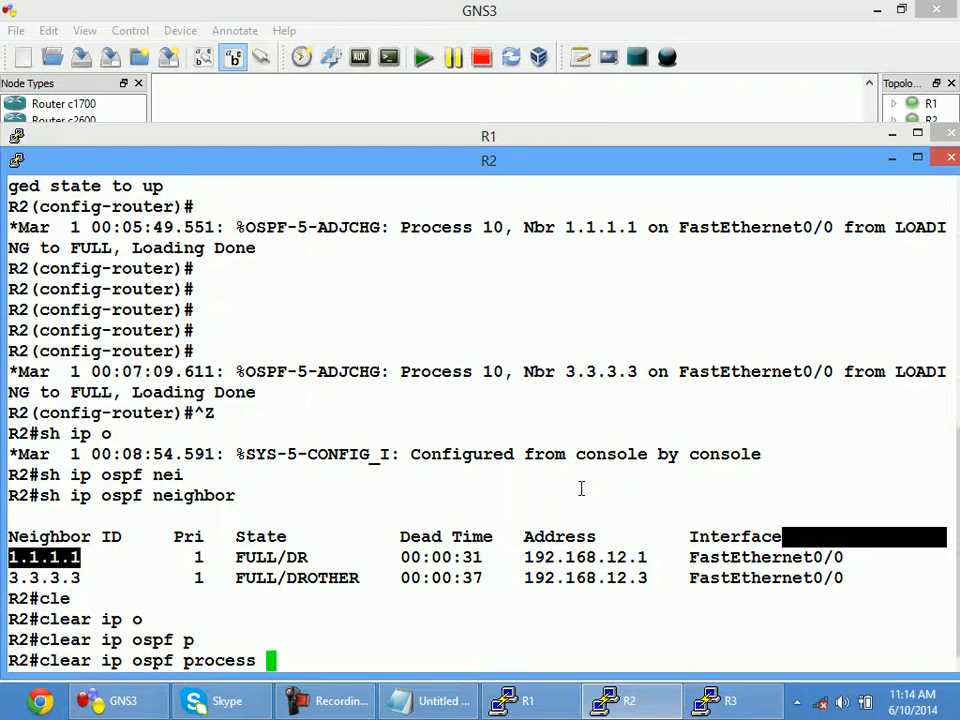
In R3's console, leave configuration mode, run "clear ip ospf process" and answer y to reset all OSPF processes.
{"action": "left_click", "coordinate": [700, 702]}
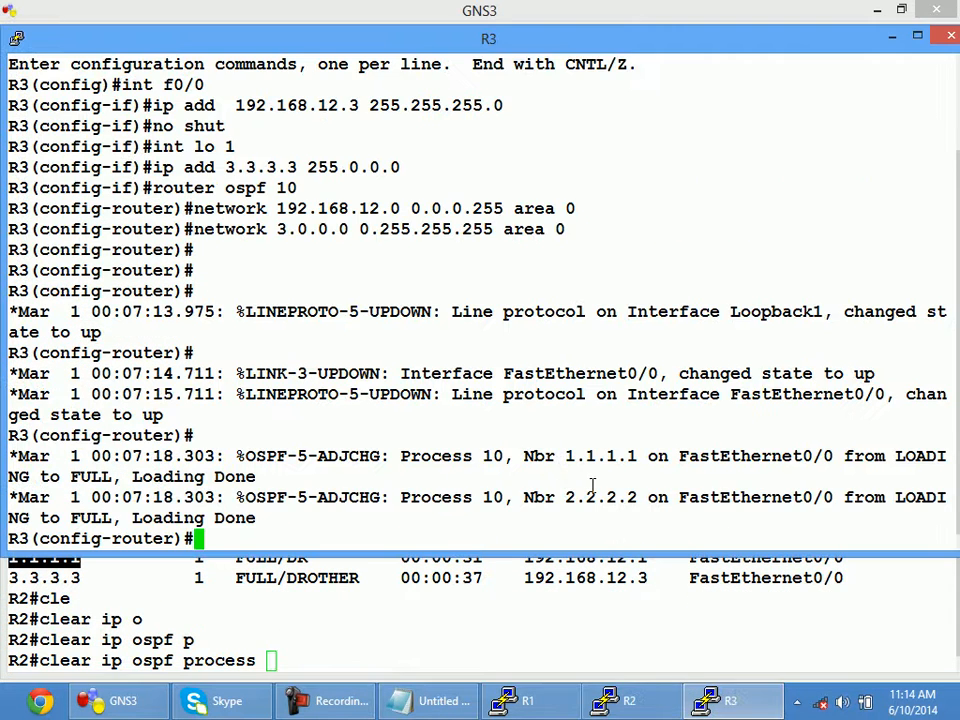
{"action": "key", "text": "ctrl+z"}
{"action": "type", "text": "cle"}
{"action": "key", "text": "Tab"}
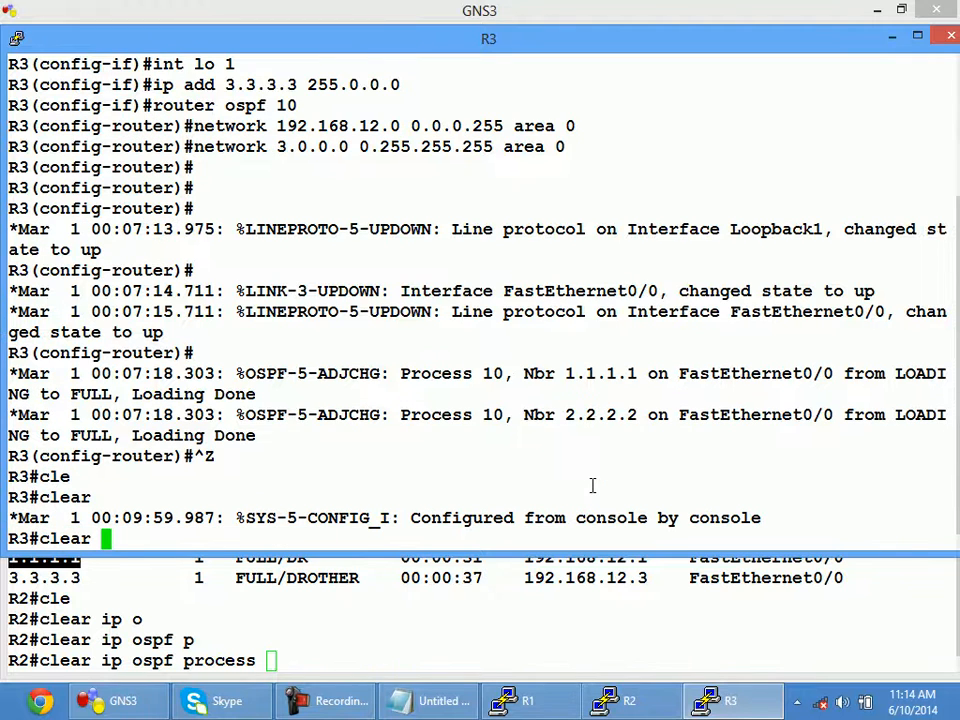
{"action": "type", "text": "ip osp"}
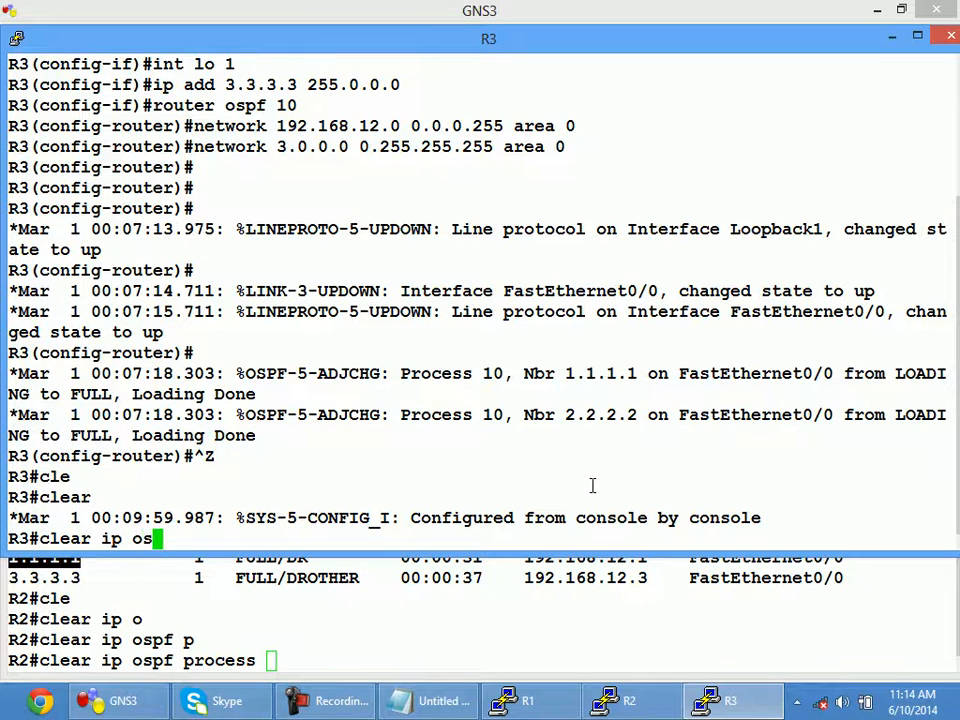
{"action": "key", "text": "Tab"}
{"action": "type", "text": "p"}
{"action": "key", "text": "Tab"}
{"action": "key", "text": "Return"}
{"action": "type", "text": "y"}
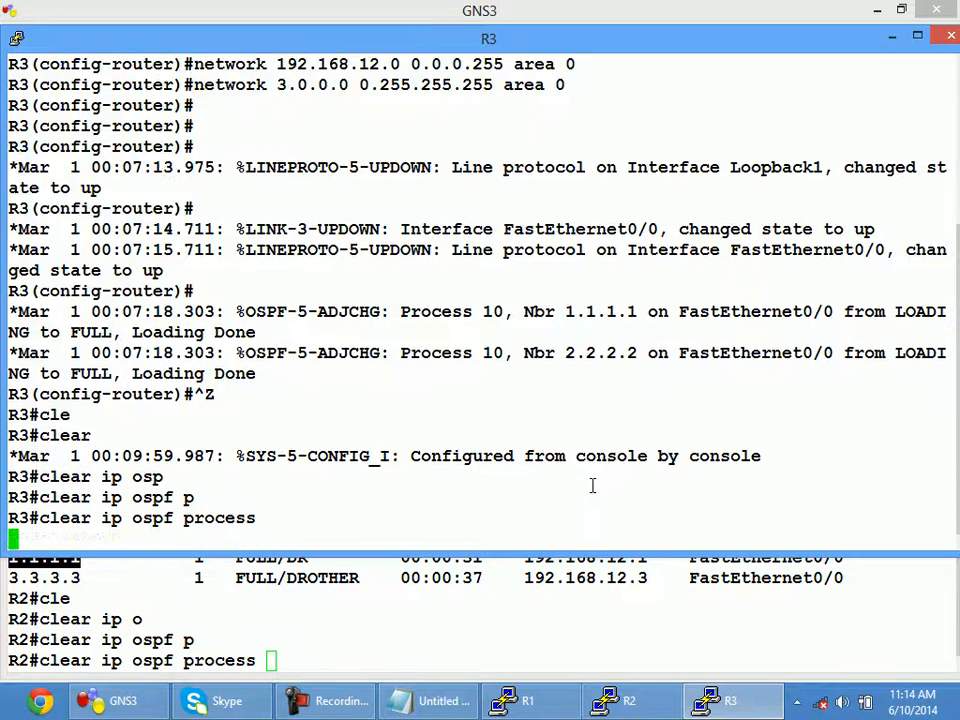
{"action": "key", "text": "Return"}
Run the prepared "clear ip ospf process" command on R2 and answer y to the reset question.
{"action": "left_click", "coordinate": [540, 646]}
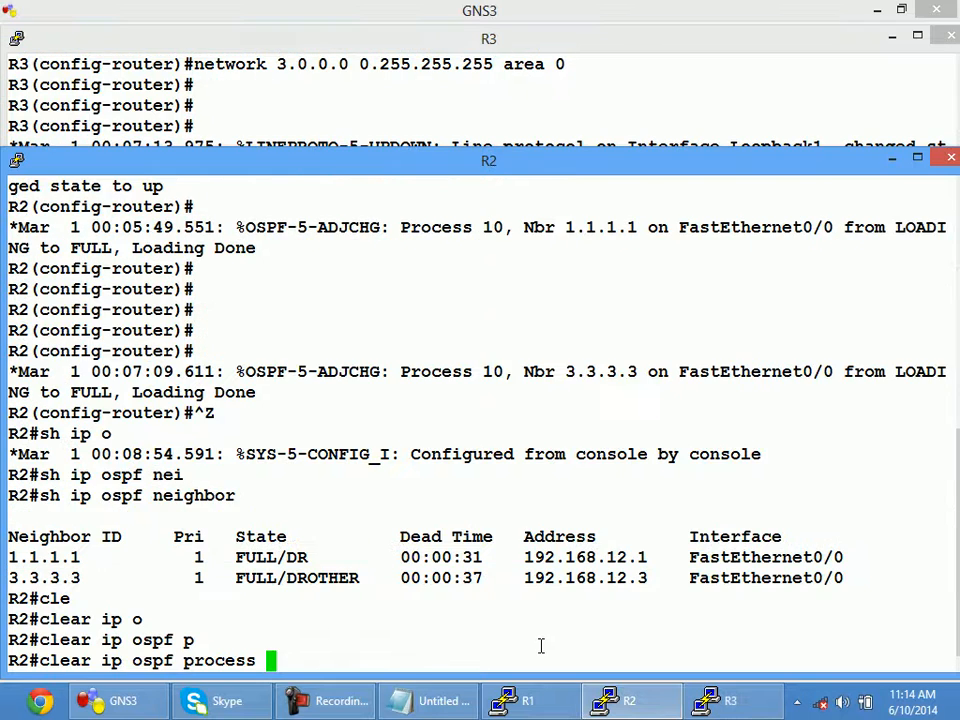
{"action": "key", "text": "Return"}
{"action": "type", "text": "y"}
{"action": "key", "text": "Return"}
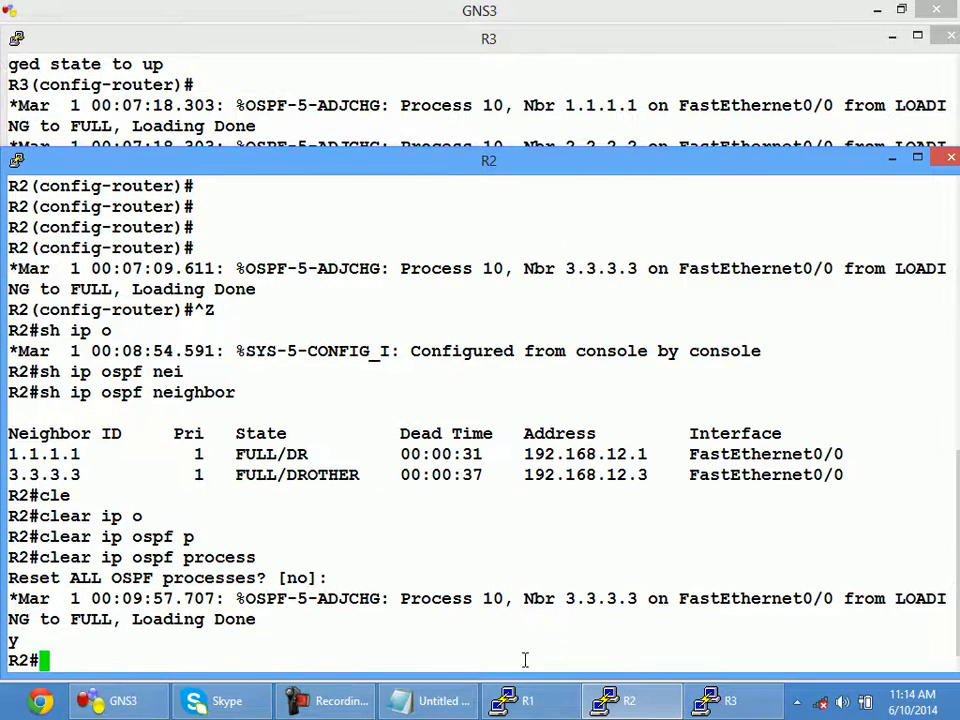
Run the waiting "clear ip ospf process" command in R1's console and answer y to reset its OSPF processes.
{"action": "left_click", "coordinate": [520, 700]}
{"action": "key", "text": "Return"}
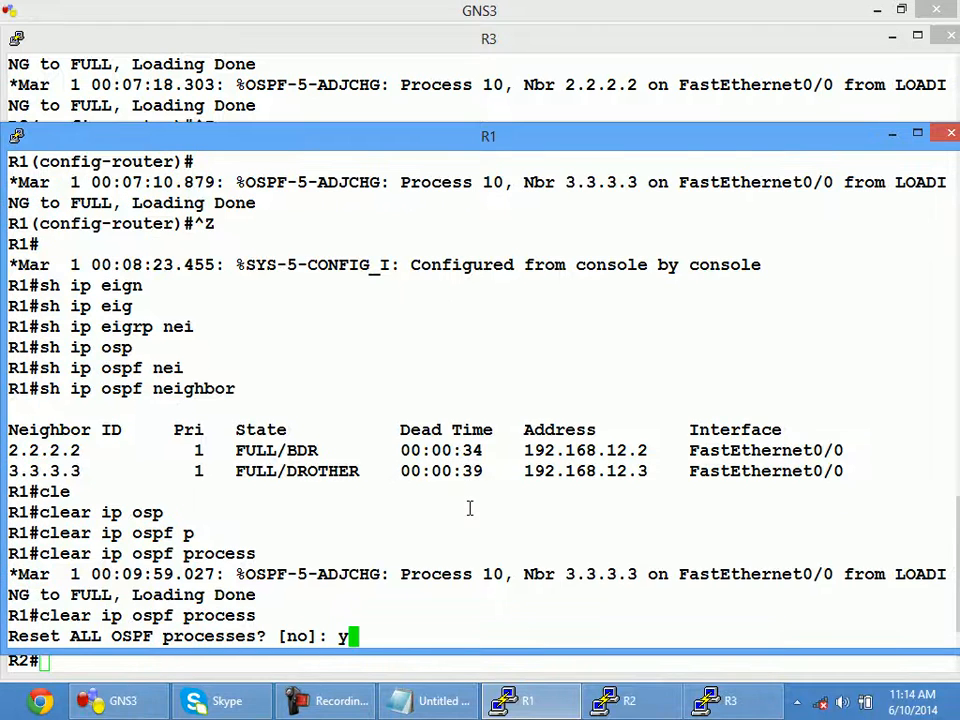
{"action": "type", "text": "y"}
{"action": "key", "text": "Return"}
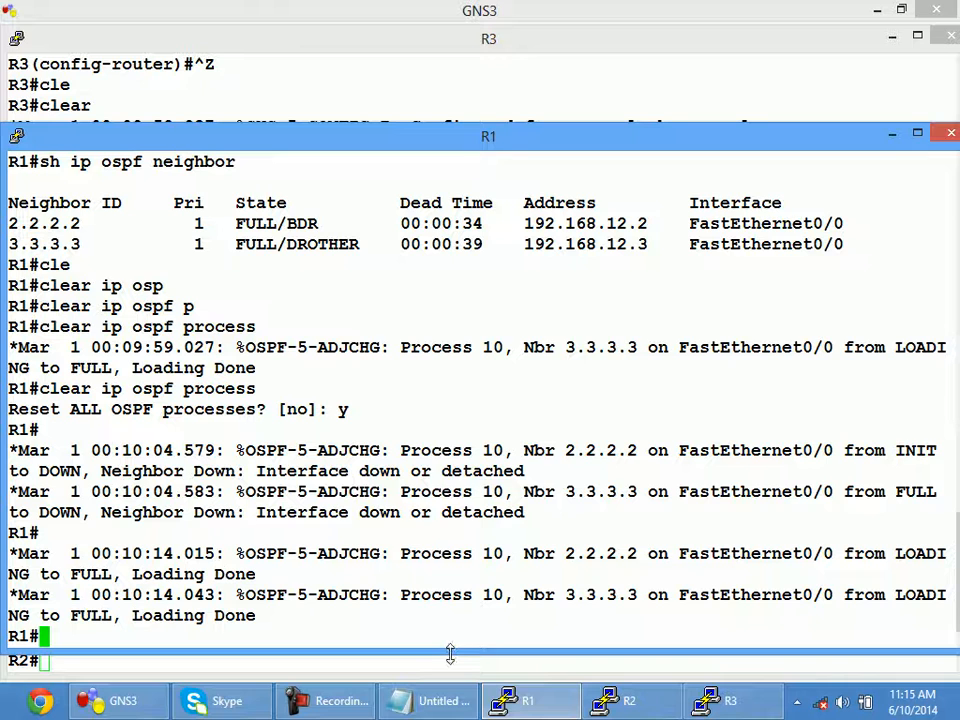
List R1's OSPF neighbors again with "sh ip ospf neighbor" to check the DR and BDR roles after the reset.
{"action": "type", "text": "sh ip "}
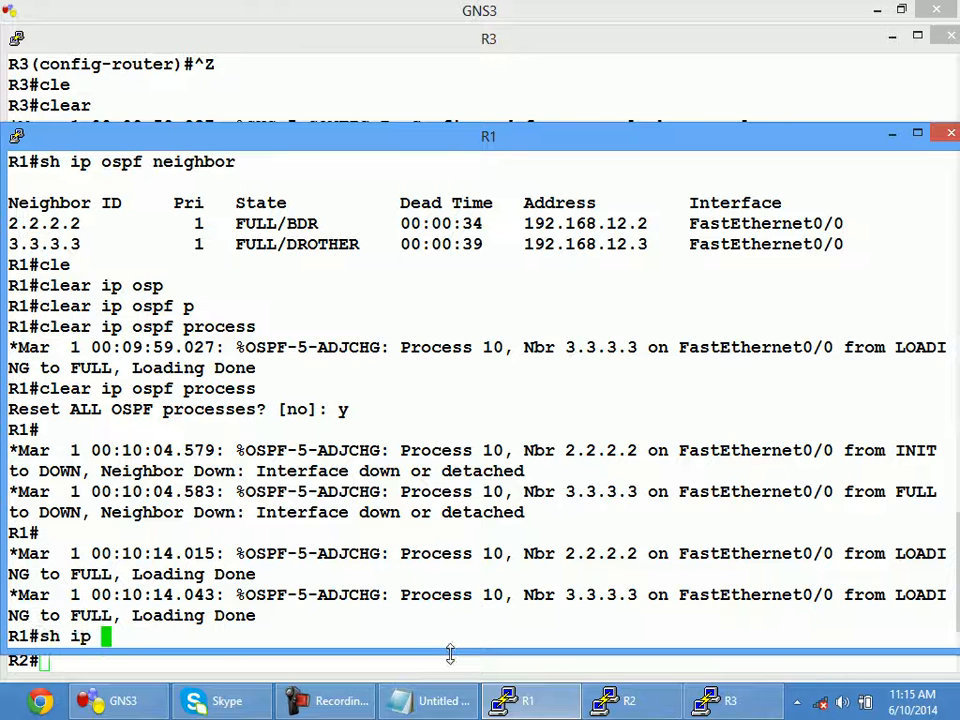
{"action": "type", "text": "osp fnei"}
{"action": "key", "text": "Tab"}
{"action": "key", "text": "BackSpace"}
{"action": "key", "text": "BackSpace"}
{"action": "key", "text": "BackSpace"}
{"action": "key", "text": "BackSpace"}
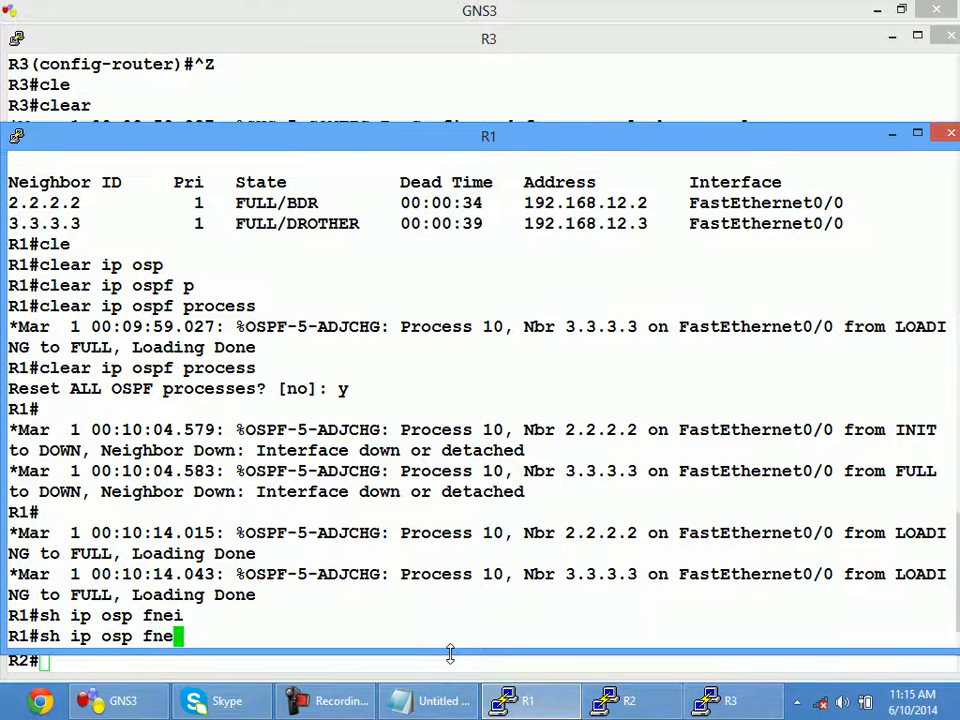
{"action": "key", "text": "BackSpace"}
{"action": "type", "text": "g"}
{"action": "key", "text": "BackSpace"}
{"action": "type", "text": "f nei"}
{"action": "key", "text": "Tab"}
{"action": "key", "text": "Return"}
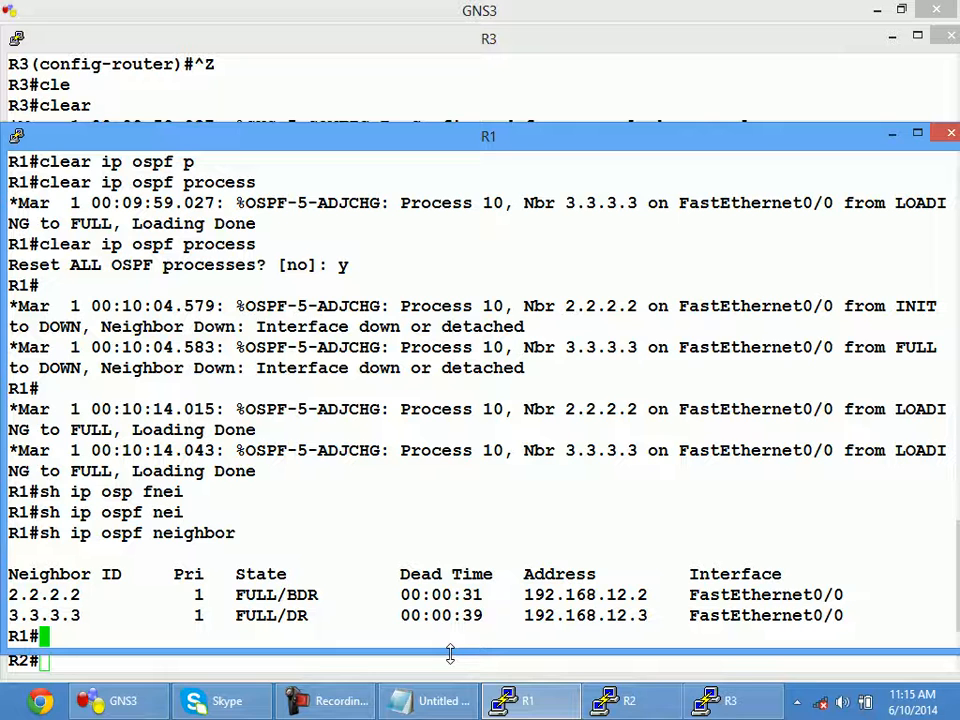
Run "sh ip ospf int f0/0" on R1 and highlight the process ID, router ID, network type and cost.
{"action": "type", "text": "sh ip ospf"}
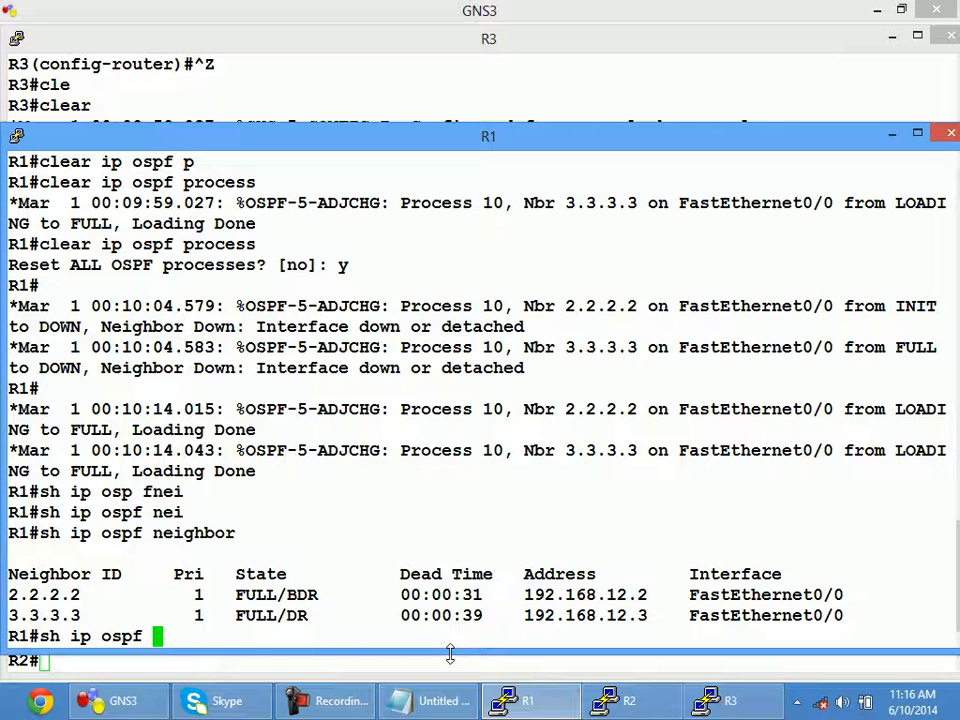
{"action": "type", "text": "int f0/0"}
{"action": "key", "text": "Return"}
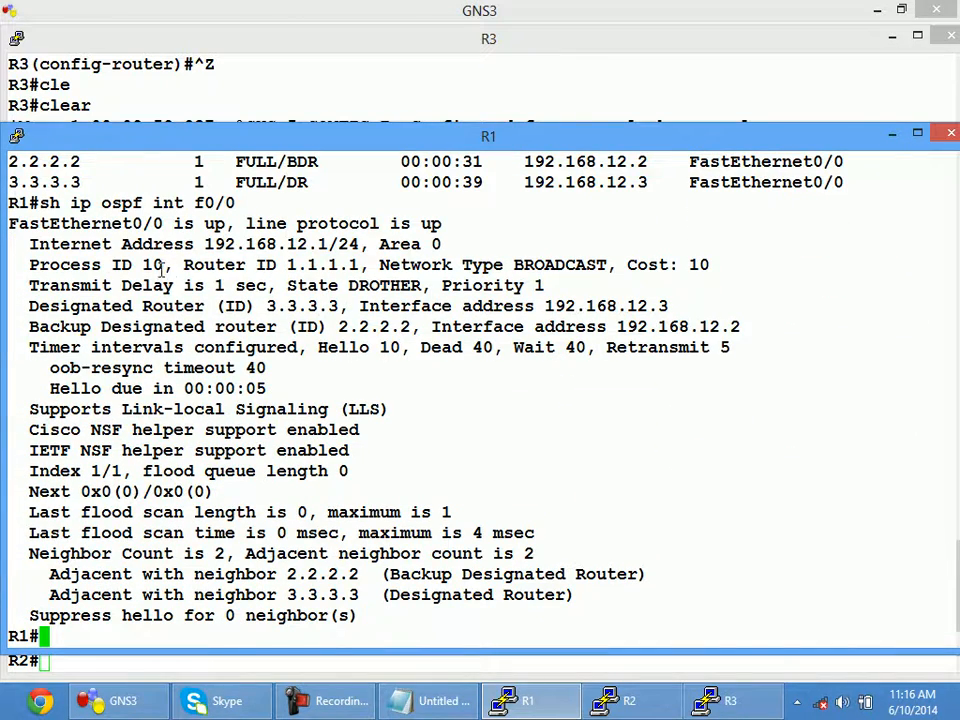
{"action": "double_click", "coordinate": [152, 265]}
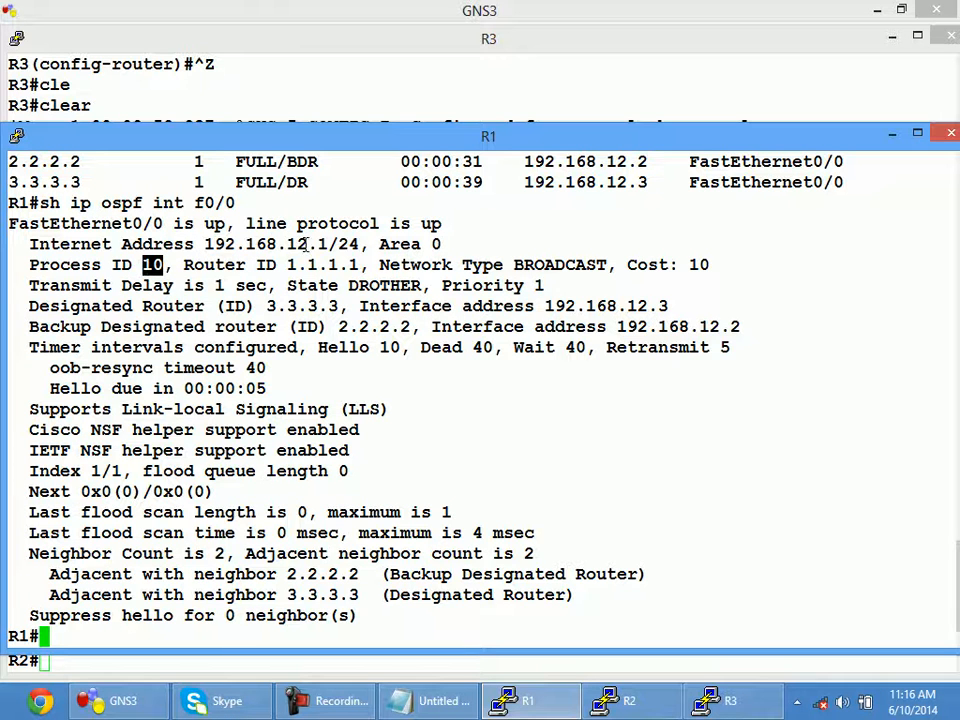
{"action": "left_click_drag", "start_coordinate": [350, 265], "coordinate": [288, 265]}
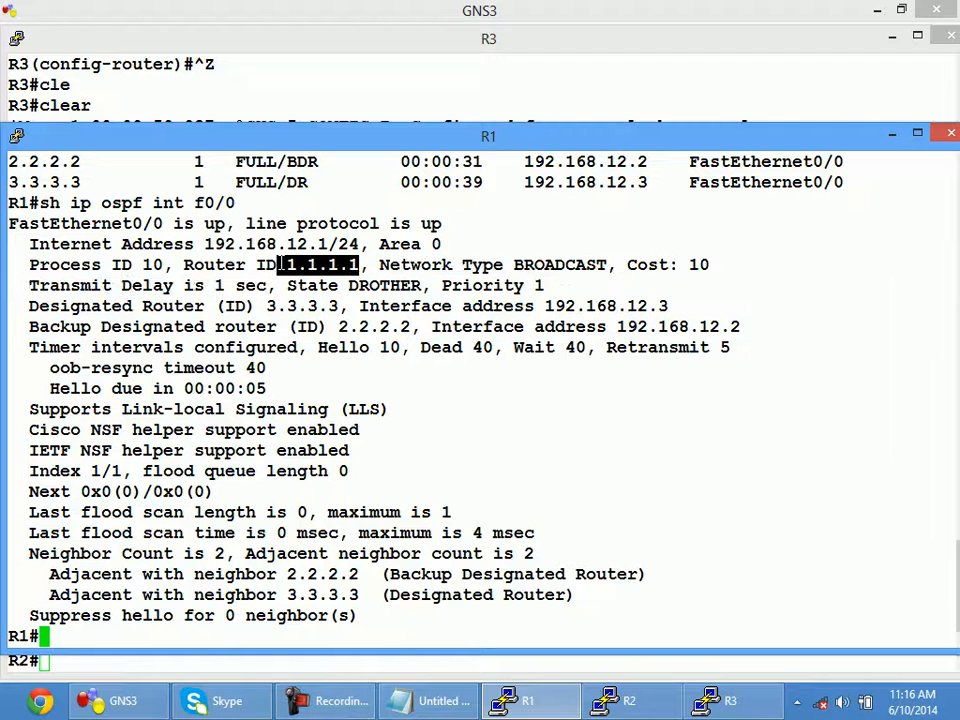
{"action": "left_click_drag", "start_coordinate": [611, 265], "coordinate": [517, 266]}
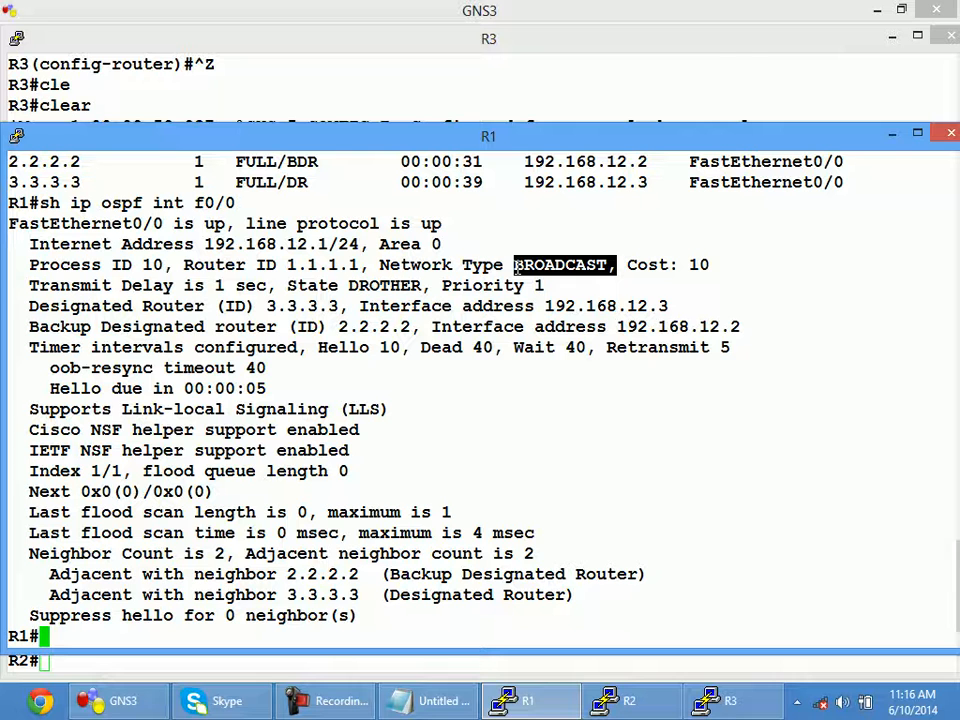
{"action": "left_click_drag", "start_coordinate": [714, 263], "coordinate": [630, 263]}
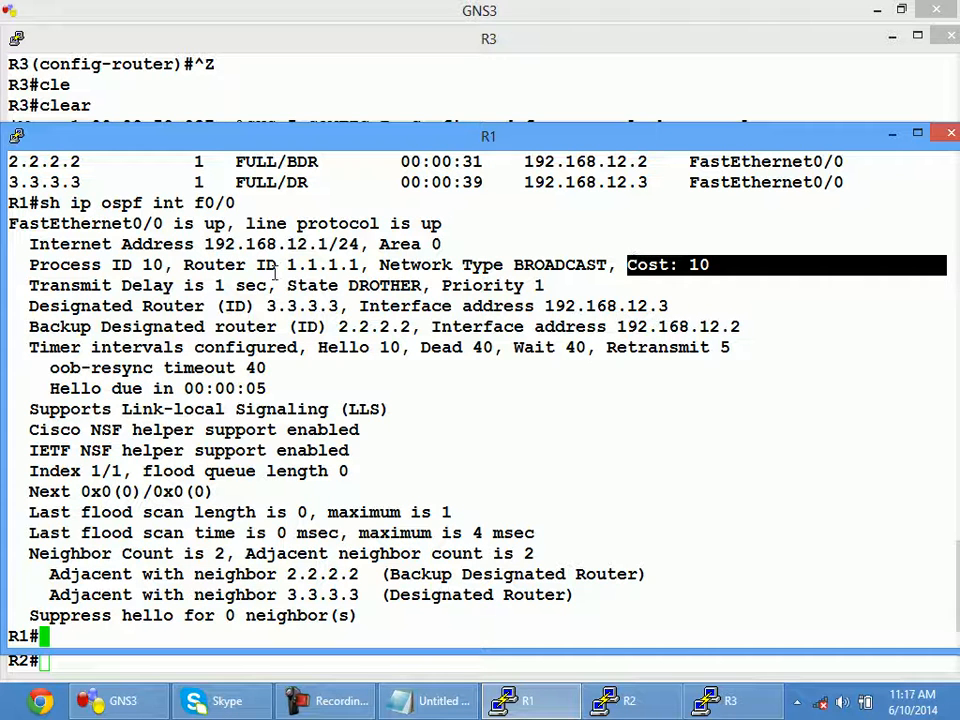
Examine R1's state and priority, the DR and BDR IDs and interface addresses, and the hello and dead timers in the f0/0 output.
{"action": "left_click_drag", "start_coordinate": [430, 285], "coordinate": [348, 286]}
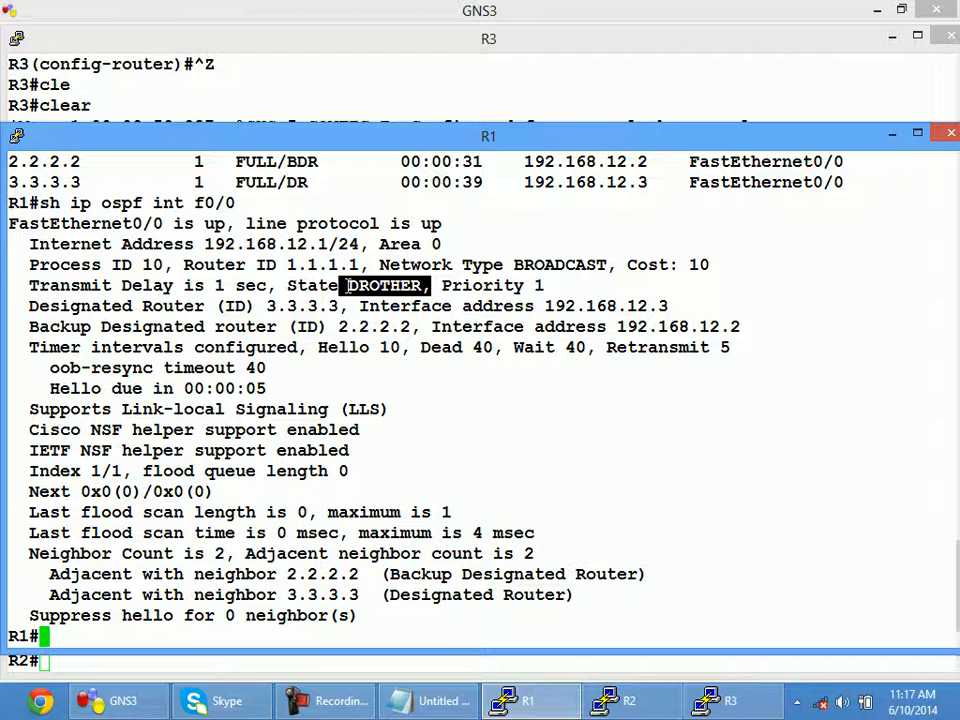
{"action": "left_click_drag", "start_coordinate": [544, 285], "coordinate": [447, 265]}
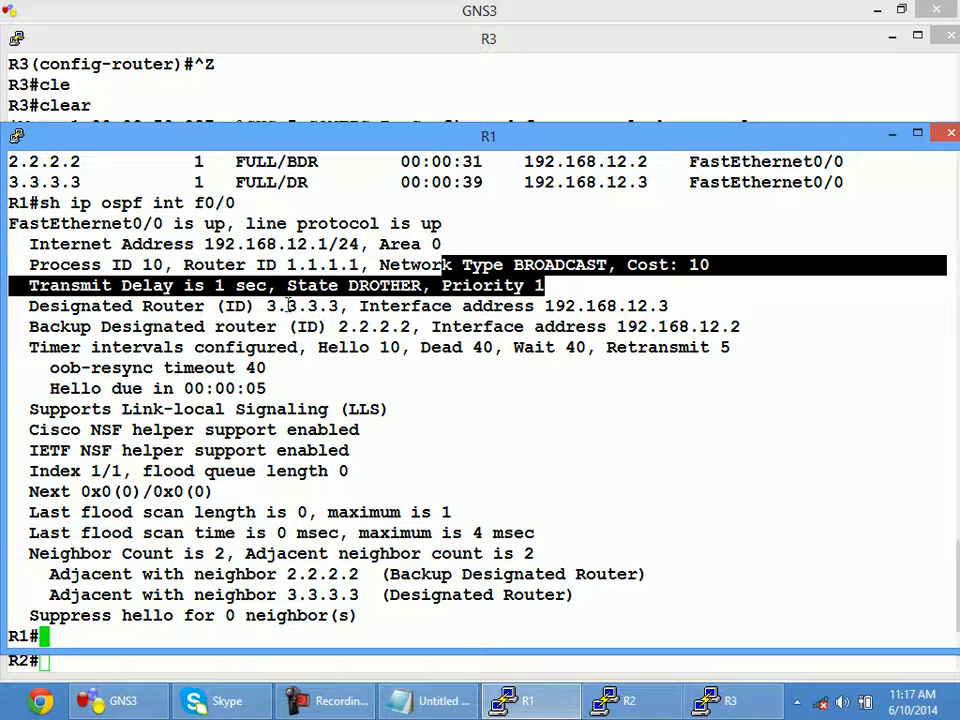
{"action": "left_click_drag", "start_coordinate": [347, 306], "coordinate": [262, 305]}
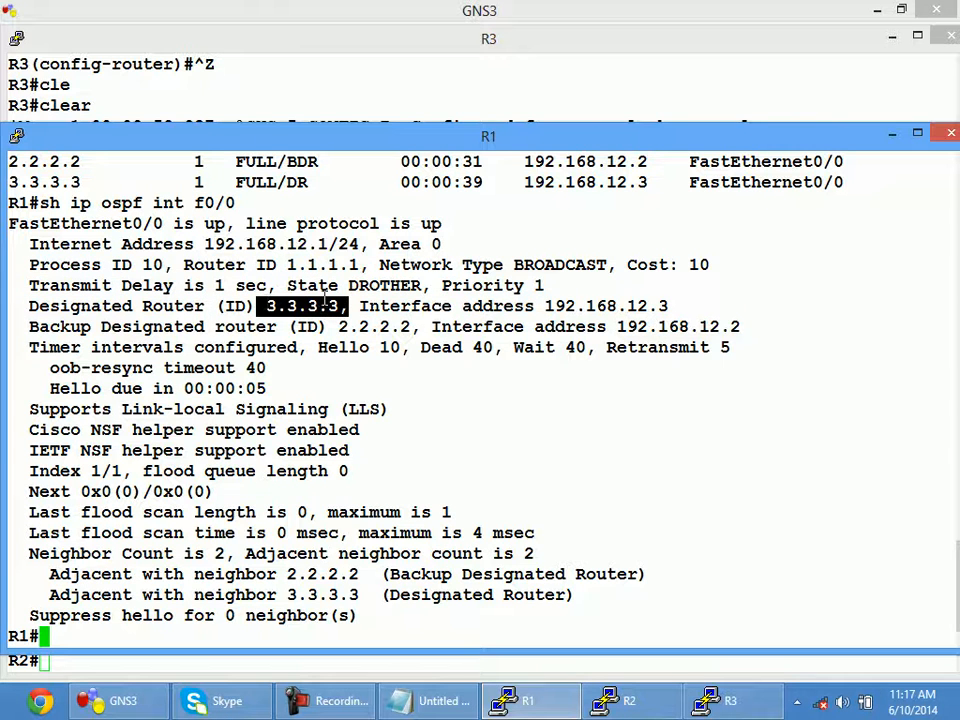
{"action": "left_click_drag", "start_coordinate": [684, 306], "coordinate": [549, 298]}
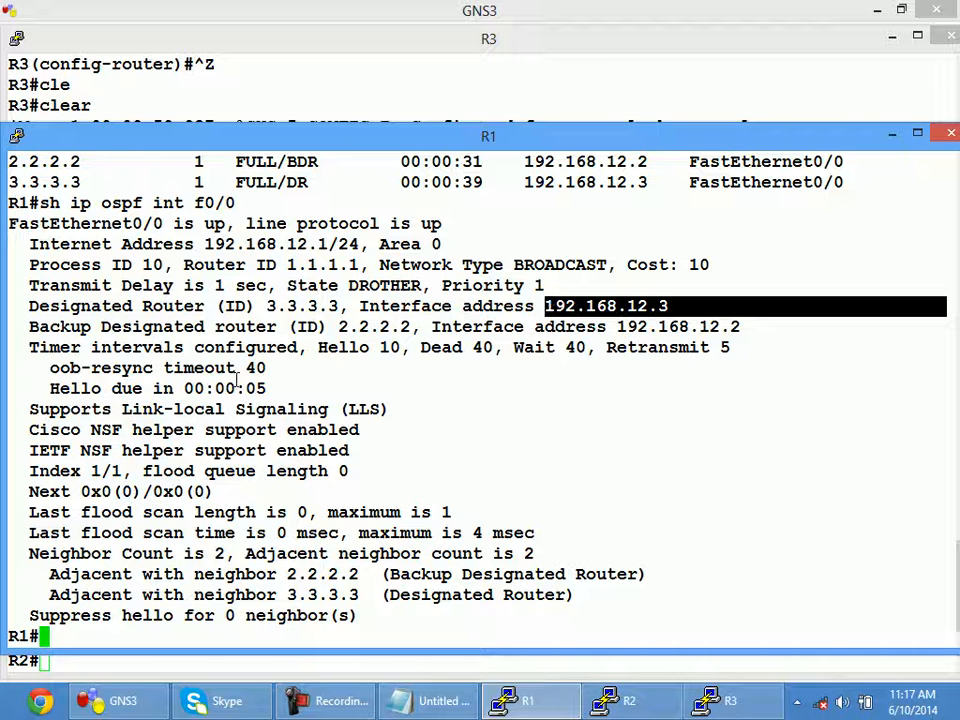
{"action": "left_click", "coordinate": [413, 325]}
{"action": "left_click_drag", "start_coordinate": [413, 325], "coordinate": [341, 326]}
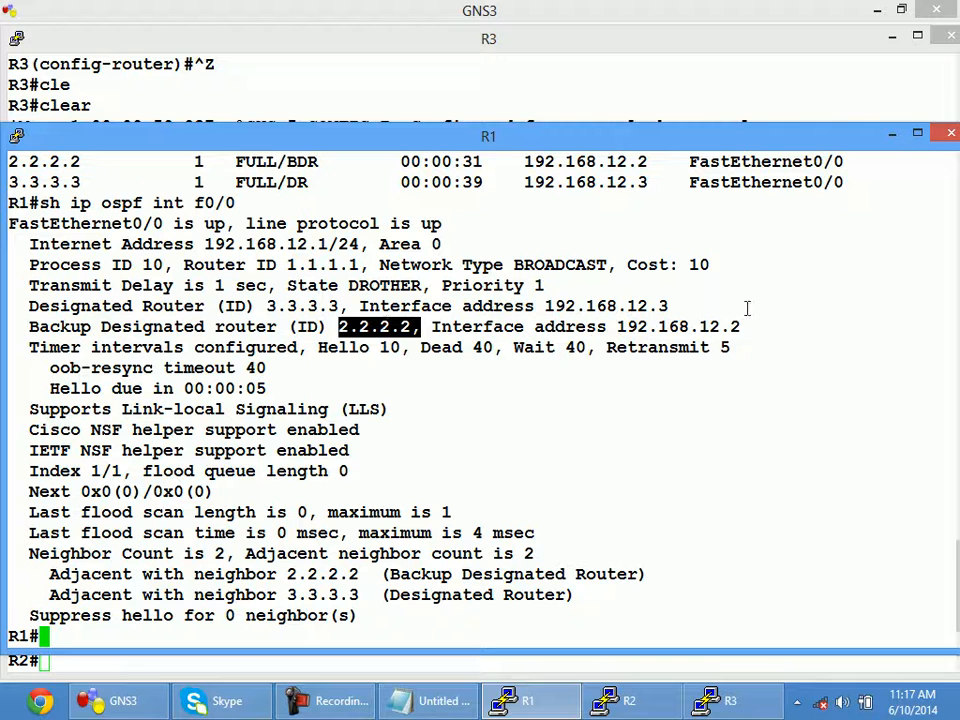
{"action": "left_click_drag", "start_coordinate": [740, 326], "coordinate": [622, 328]}
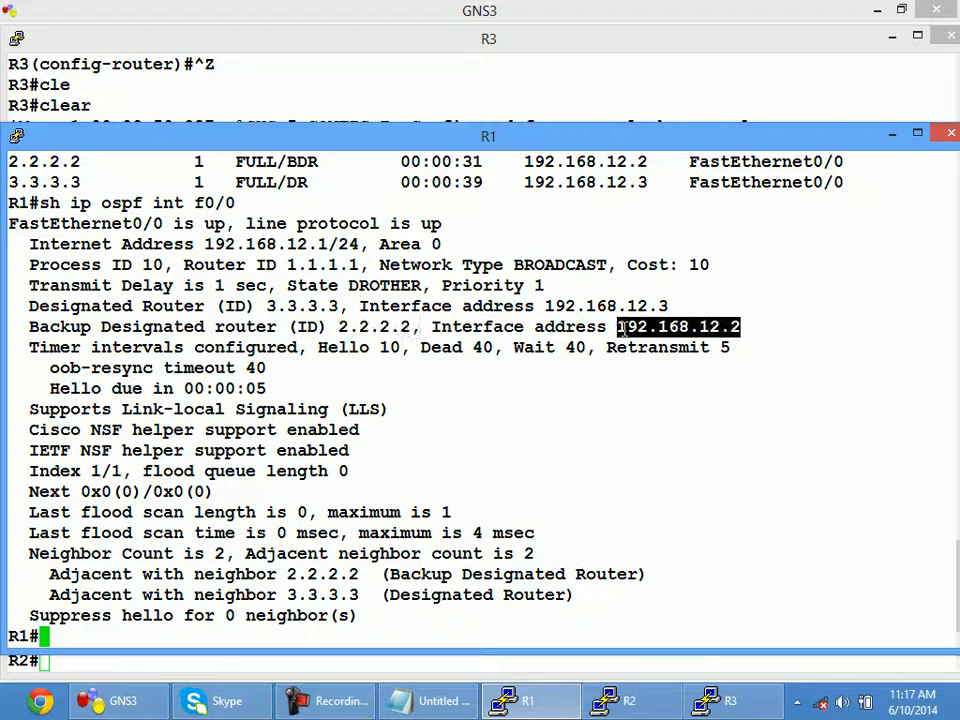
{"action": "left_click_drag", "start_coordinate": [408, 347], "coordinate": [320, 349]}
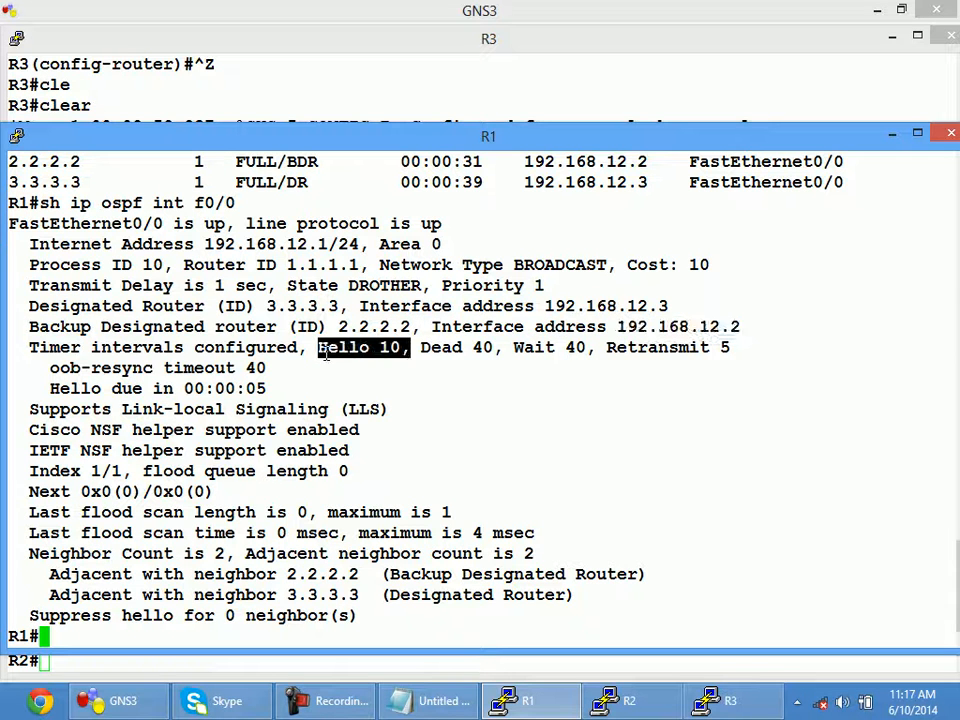
{"action": "left_click_drag", "start_coordinate": [493, 347], "coordinate": [423, 348]}
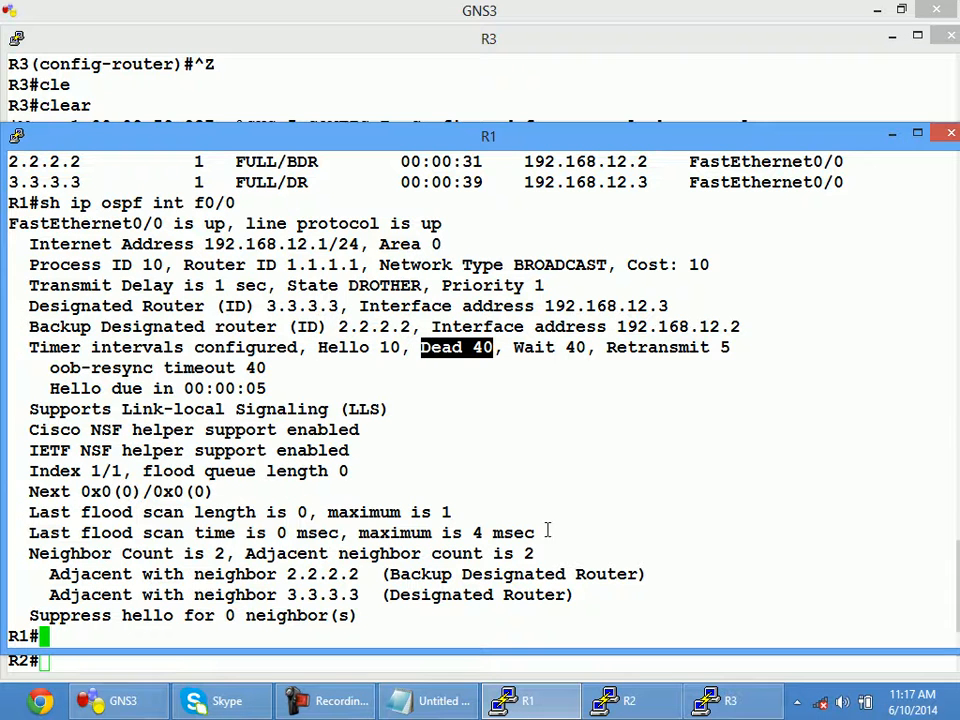
In R3's console, run "sh ip ospf int f0/0" and highlight the router's state.
{"action": "left_click", "coordinate": [728, 700]}
{"action": "type", "text": "sh ip o"}
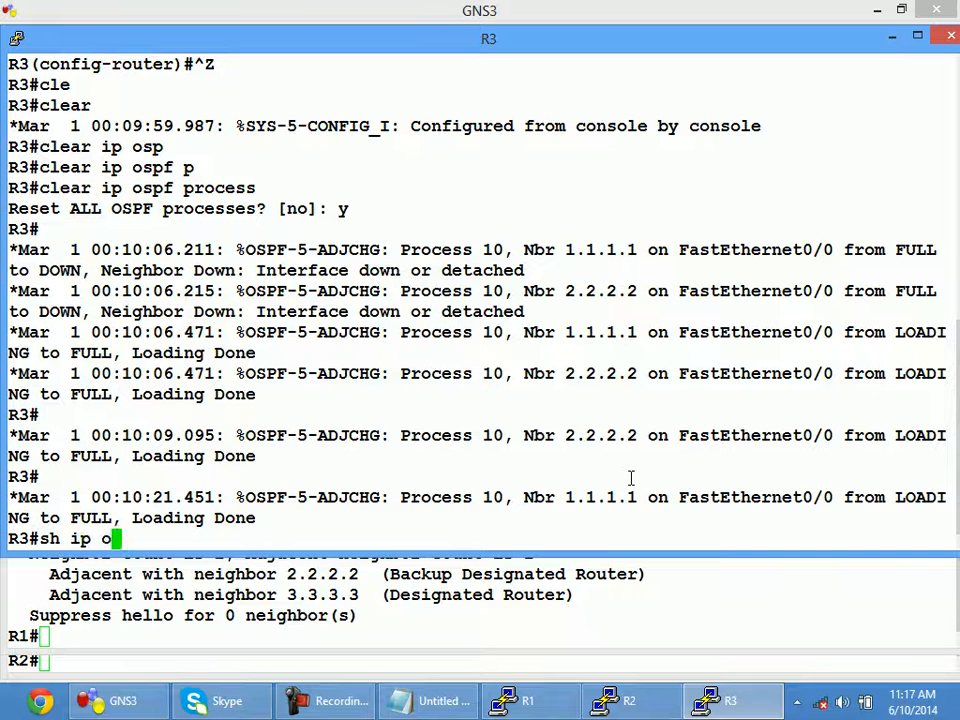
{"action": "type", "text": "spf int f0/0"}
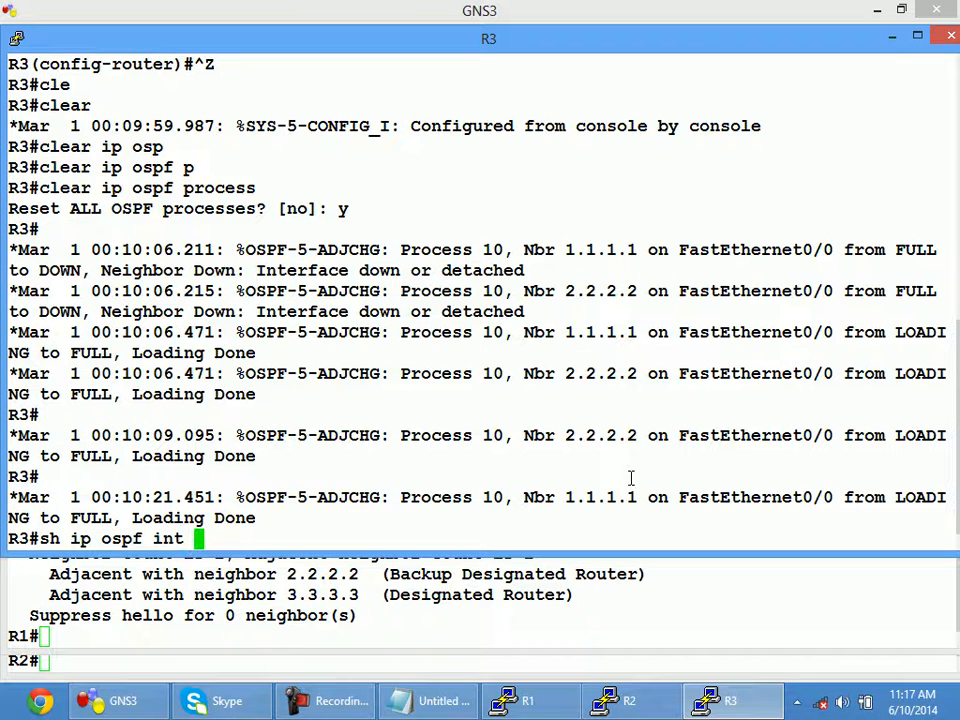
{"action": "key", "text": "Return"}
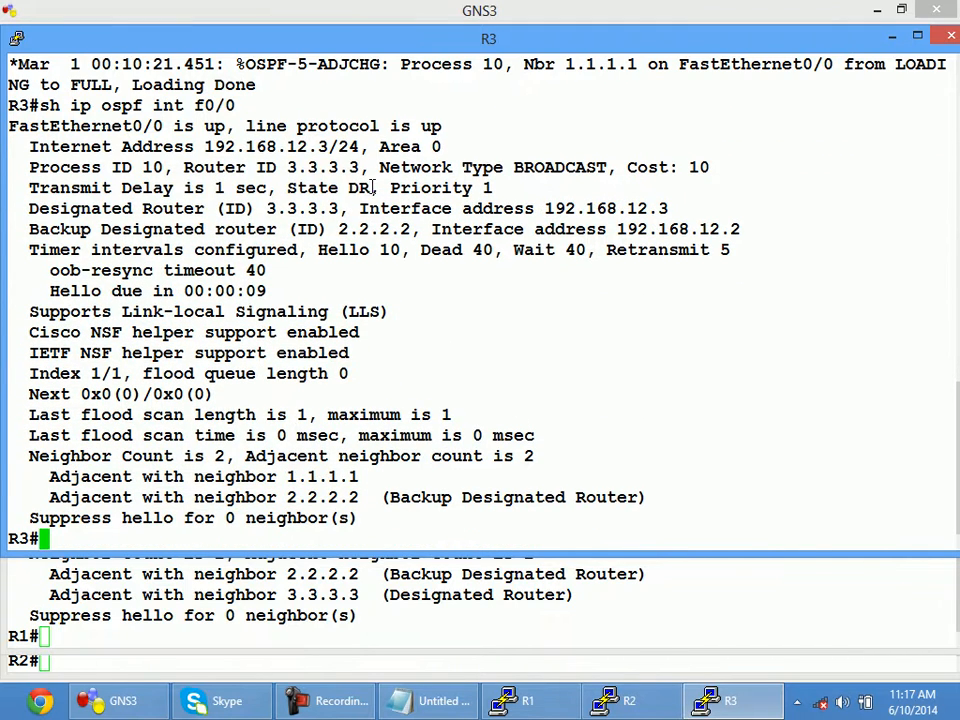
{"action": "double_click", "coordinate": [352, 188]}
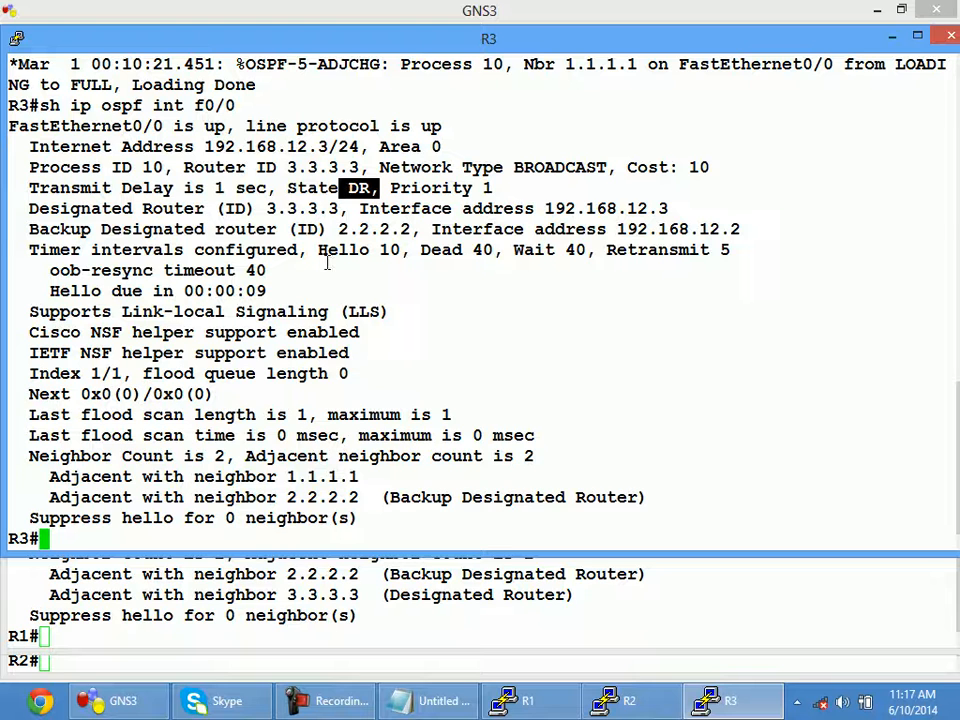
Highlight the DR and BDR IDs and the FastEthernet0/0 and line protocol status in R3's OSPF interface output.
{"action": "left_click_drag", "start_coordinate": [348, 208], "coordinate": [268, 210]}
{"action": "left_click_drag", "start_coordinate": [420, 229], "coordinate": [322, 228]}
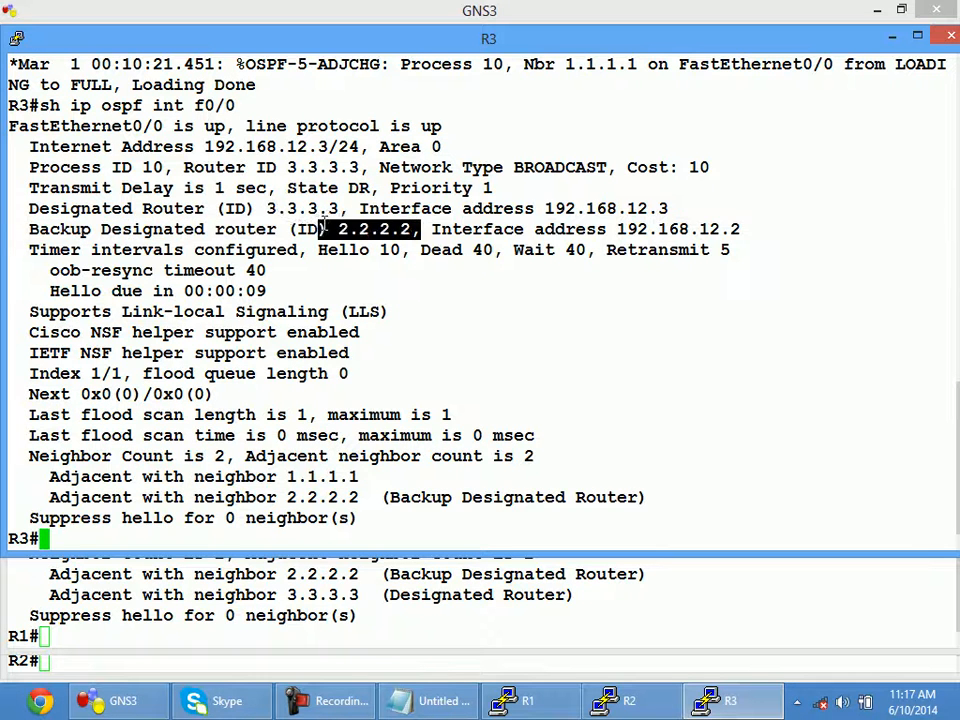
{"action": "left_click_drag", "start_coordinate": [446, 146], "coordinate": [173, 127]}
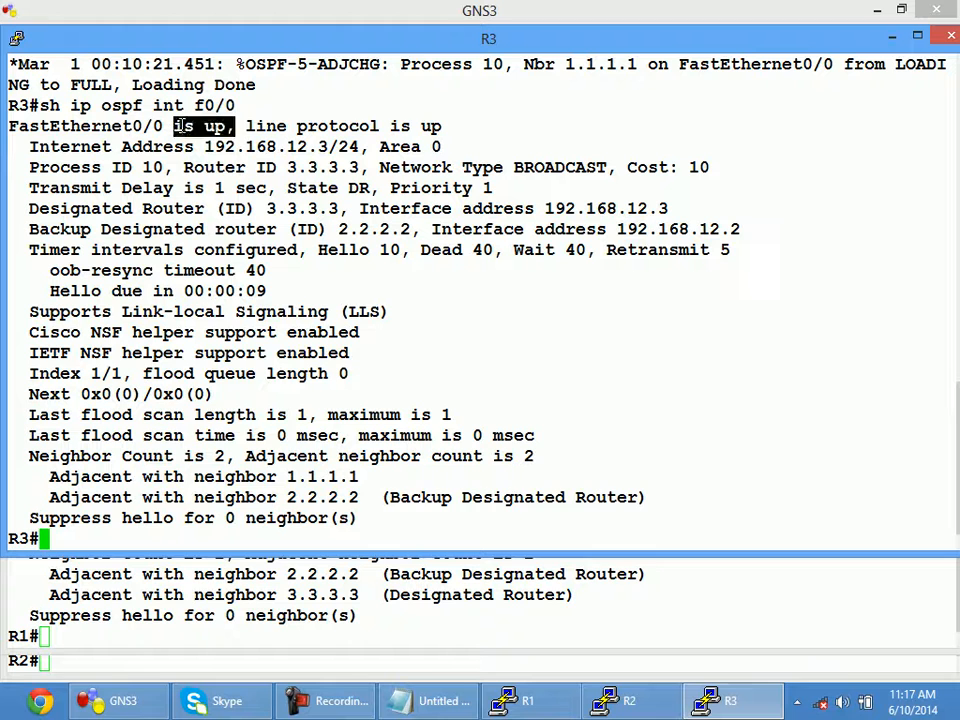
{"action": "left_click_drag", "start_coordinate": [446, 126], "coordinate": [245, 128]}
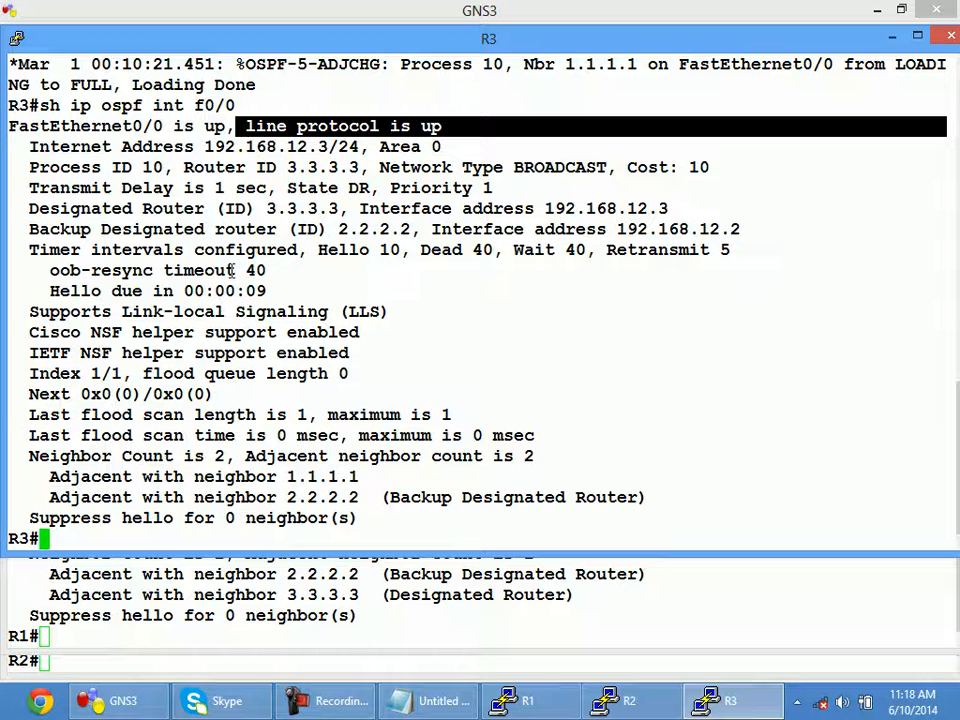
Switch to R1's console and enter global configuration mode with "configure terminal".
{"action": "left_click", "coordinate": [189, 582]}
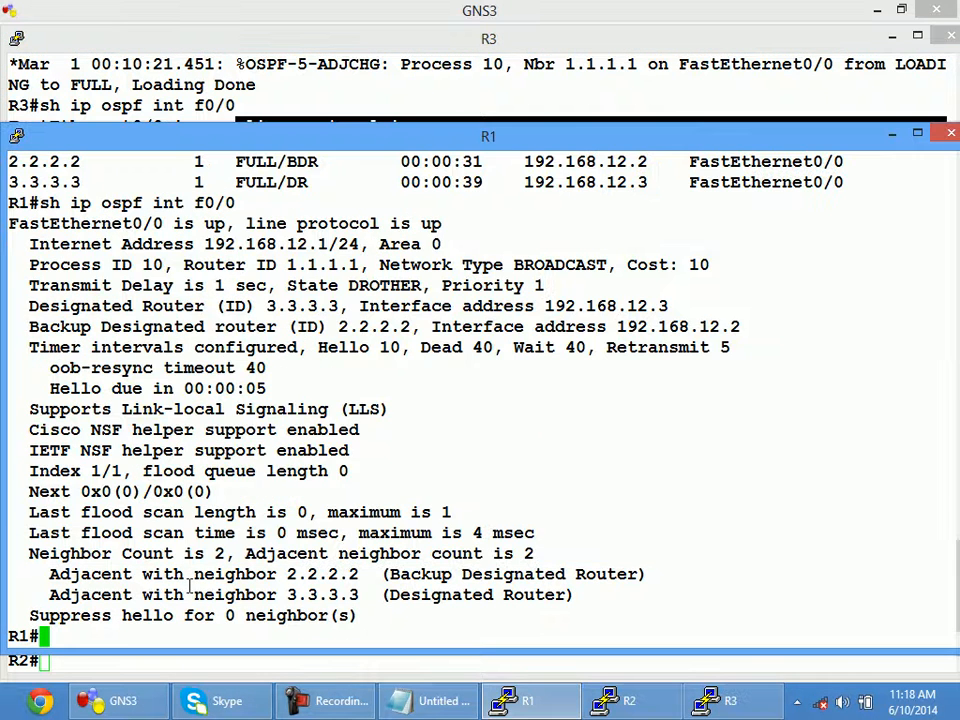
{"action": "type", "text": "conf"}
{"action": "key", "text": "Tab"}
{"action": "type", "text": "t"}
{"action": "key", "text": "Tab"}
{"action": "key", "text": "Return"}
{"action": "key", "text": "Return"}
{"action": "key", "text": "Return"}
{"action": "key", "text": "Return"}
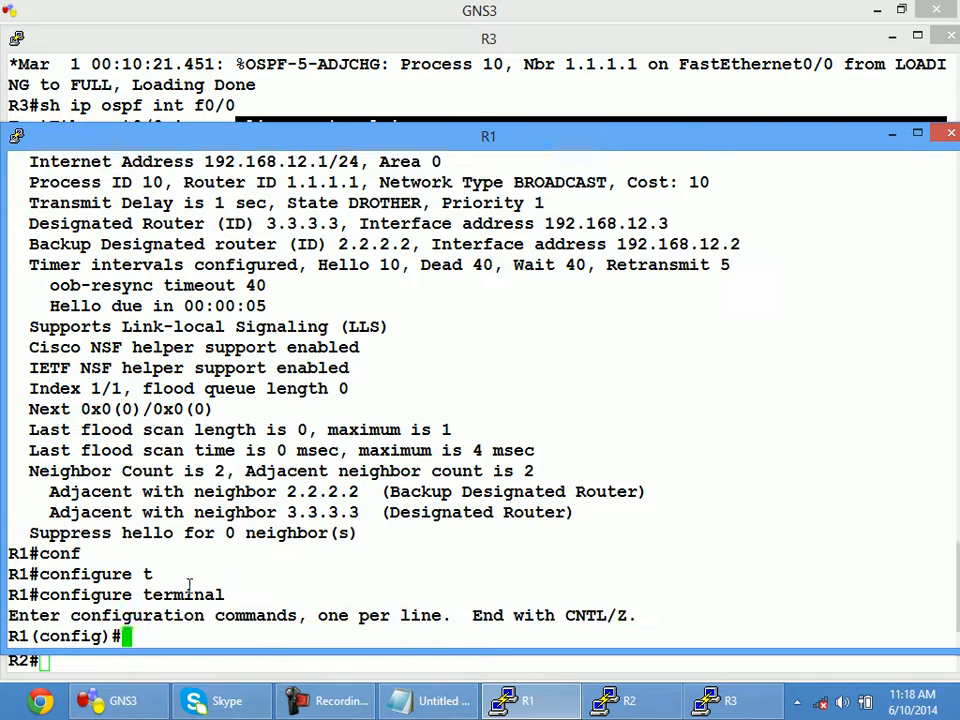
Under "router ospf 10" on R1, set the router ID to 11.11.11.11 with "router-id".
{"action": "type", "text": "router "}
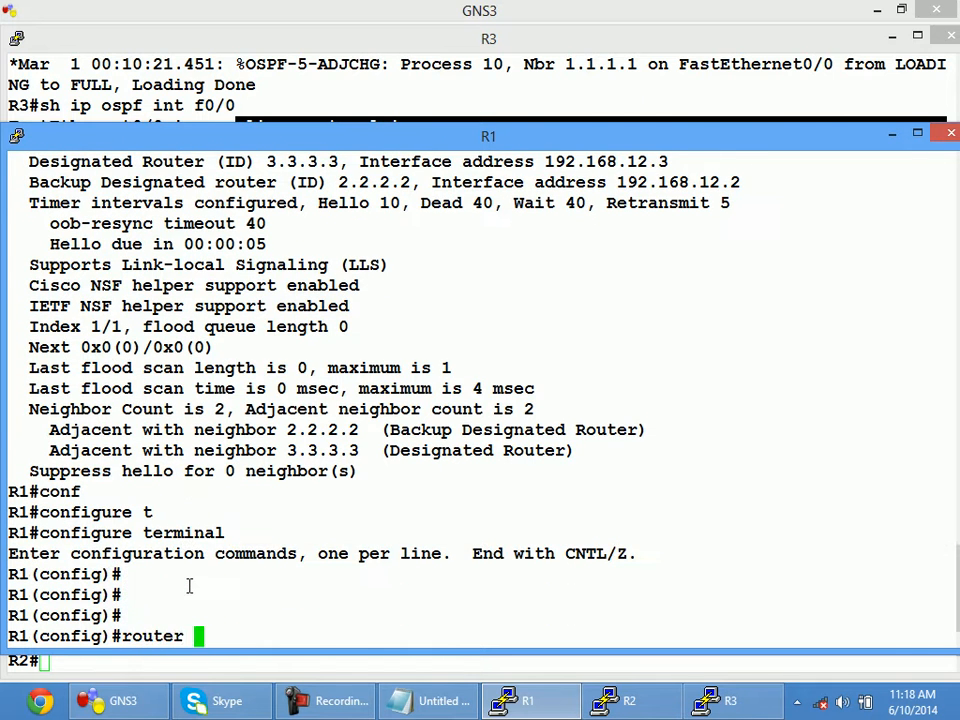
{"action": "type", "text": "ospf 10"}
{"action": "key", "text": "Return"}
{"action": "type", "text": "router)#ro"}
{"action": "key", "text": "Tab"}
{"action": "type", "text": "11.11.11.11"}
{"action": "key", "text": "Return"}
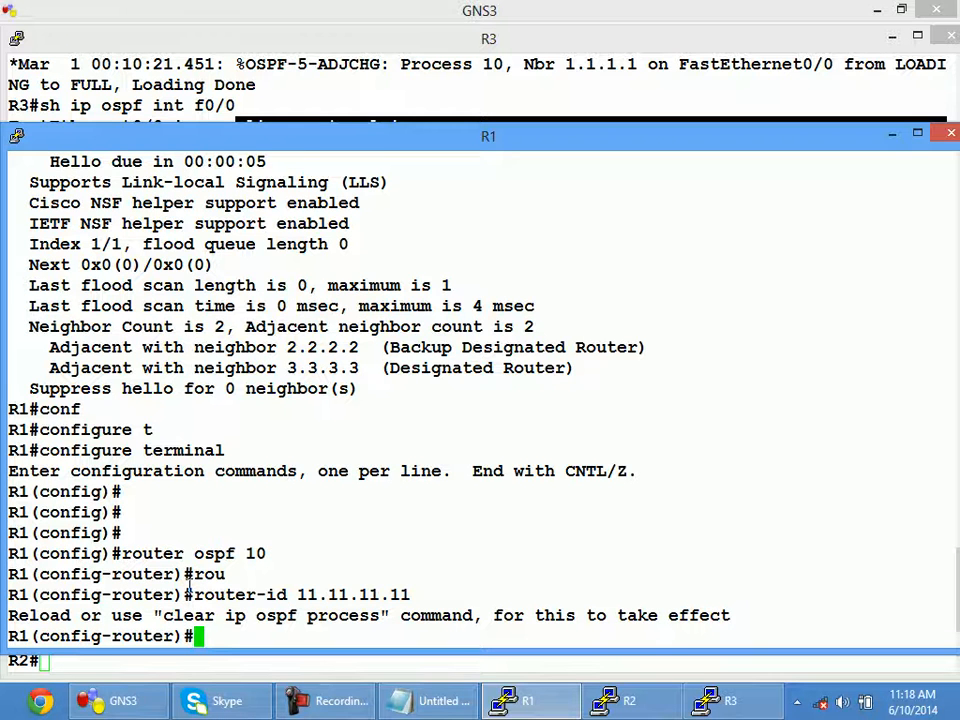
Leave configuration mode on R1, run "sh ip ospf int f0/0" and check the router ID in the output.
{"action": "key", "text": "ctrl+z"}
{"action": "type", "text": "sh ip osp"}
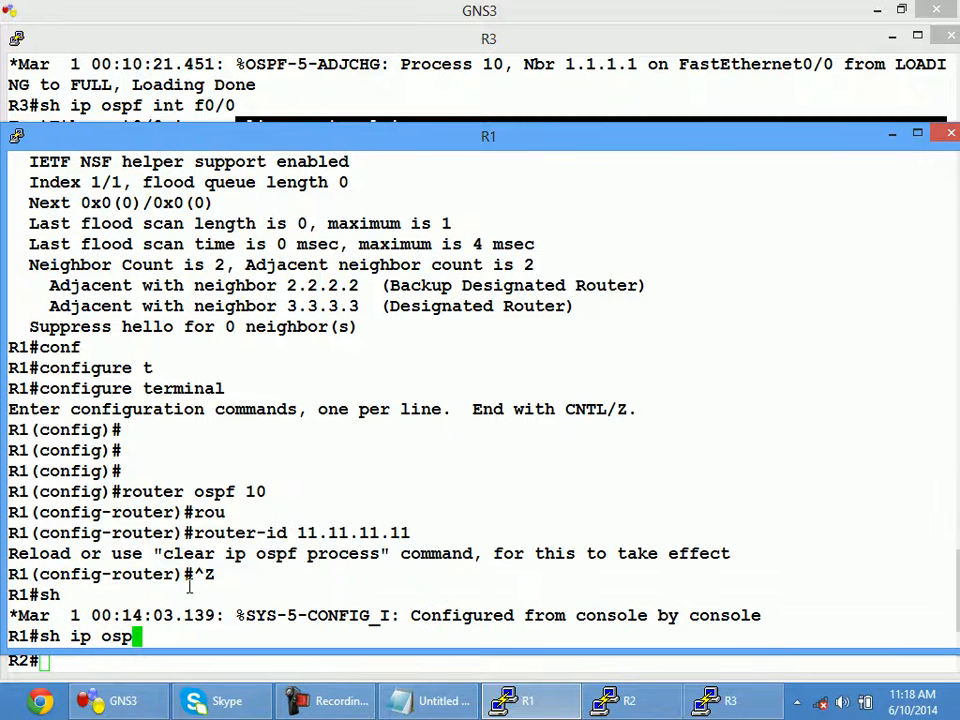
{"action": "type", "text": "f int f0/0"}
{"action": "key", "text": "Return"}
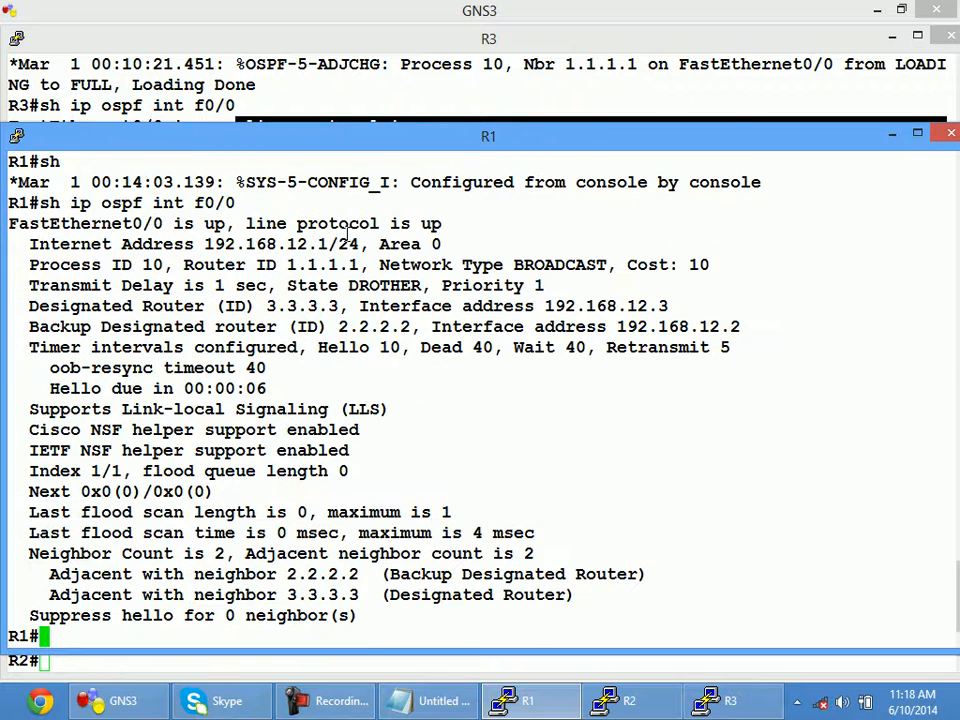
{"action": "left_click_drag", "start_coordinate": [368, 264], "coordinate": [284, 266]}
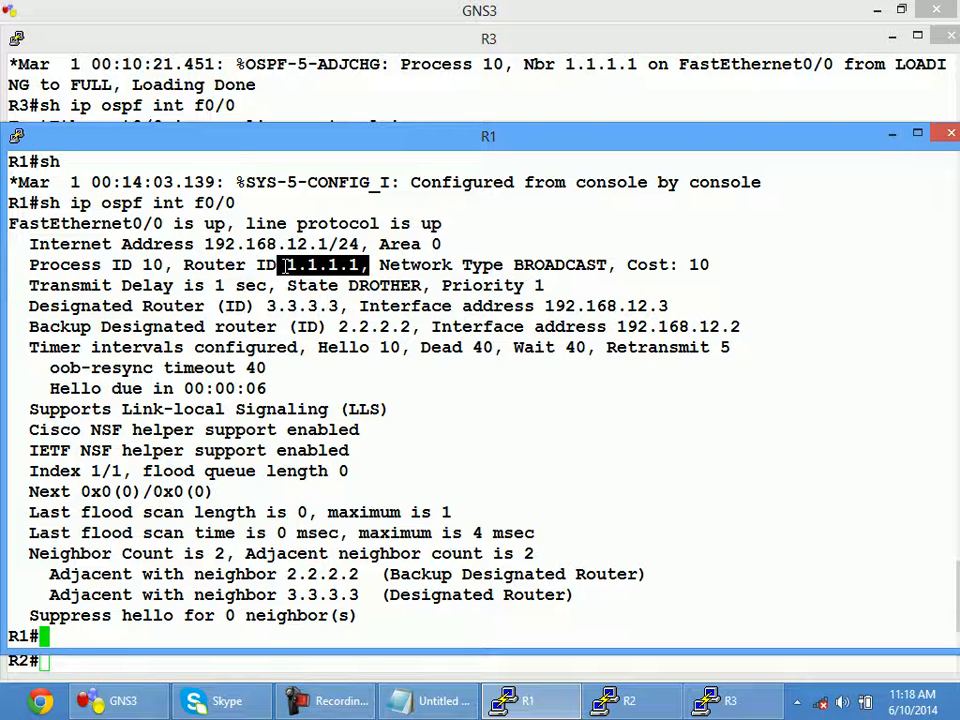
Reset all OSPF processes on R1 with "clear ip ospf process", answering "y".
{"action": "type", "text": "cle"}
{"action": "key", "text": "Tab"}
{"action": "type", "text": "ip osp"}
{"action": "key", "text": "Tab"}
{"action": "type", "text": "p"}
{"action": "key", "text": "Tab"}
{"action": "key", "text": "Return"}
{"action": "type", "text": "y"}
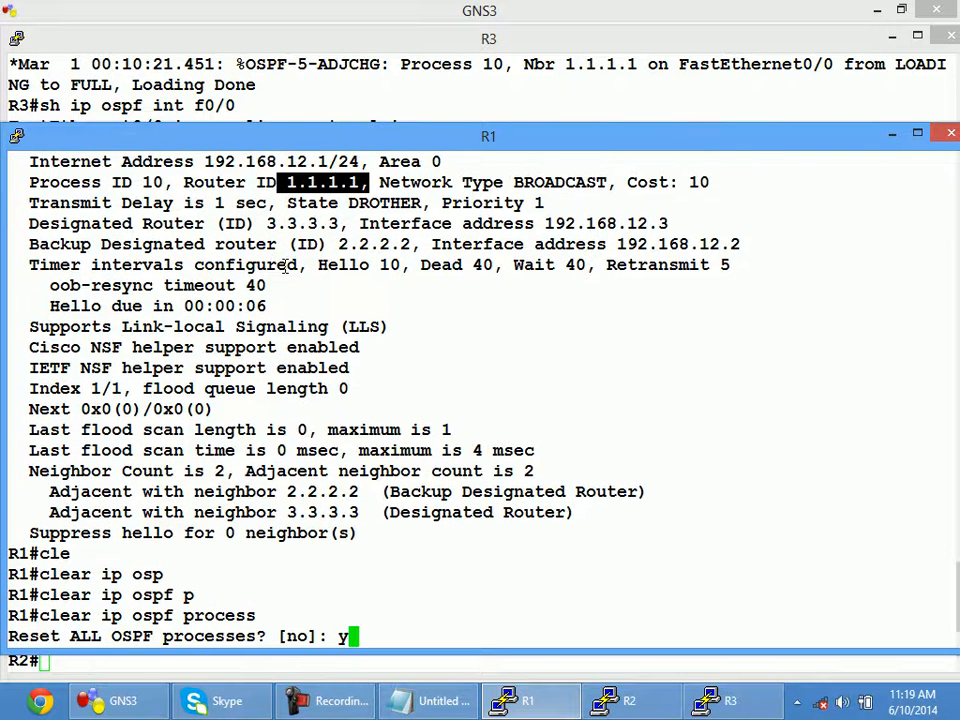
{"action": "key", "text": "Return"}
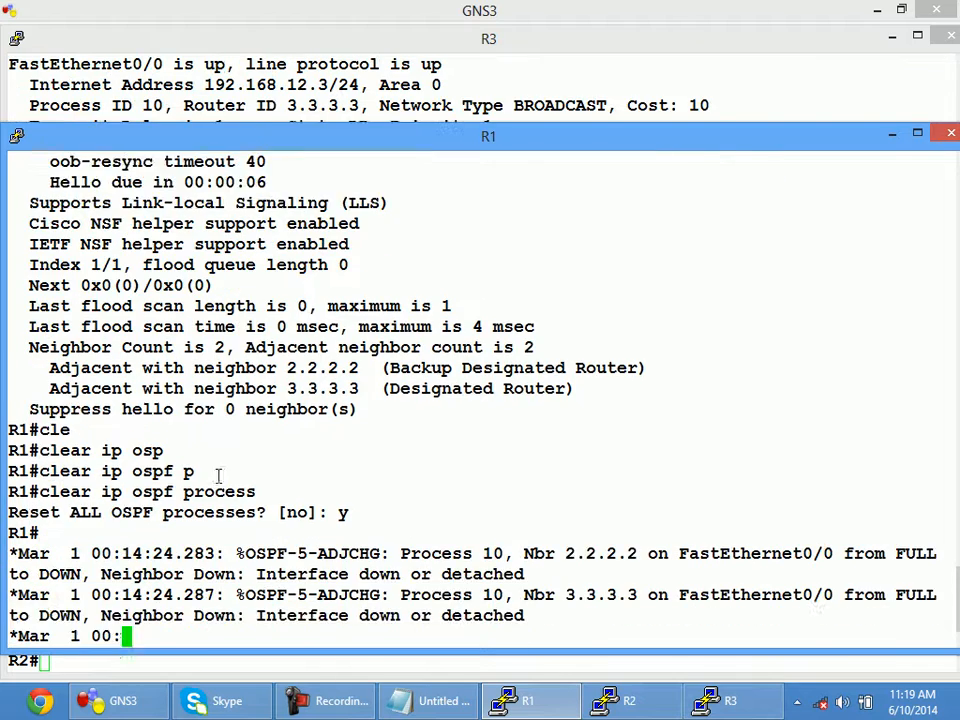
Reset all OSPF processes on R2 with "clear ip ospf process", answering "y".
{"action": "left_click", "coordinate": [630, 701]}
{"action": "key", "text": "Up"}
{"action": "key", "text": "Return"}
{"action": "type", "text": "y"}
{"action": "key", "text": "Return"}
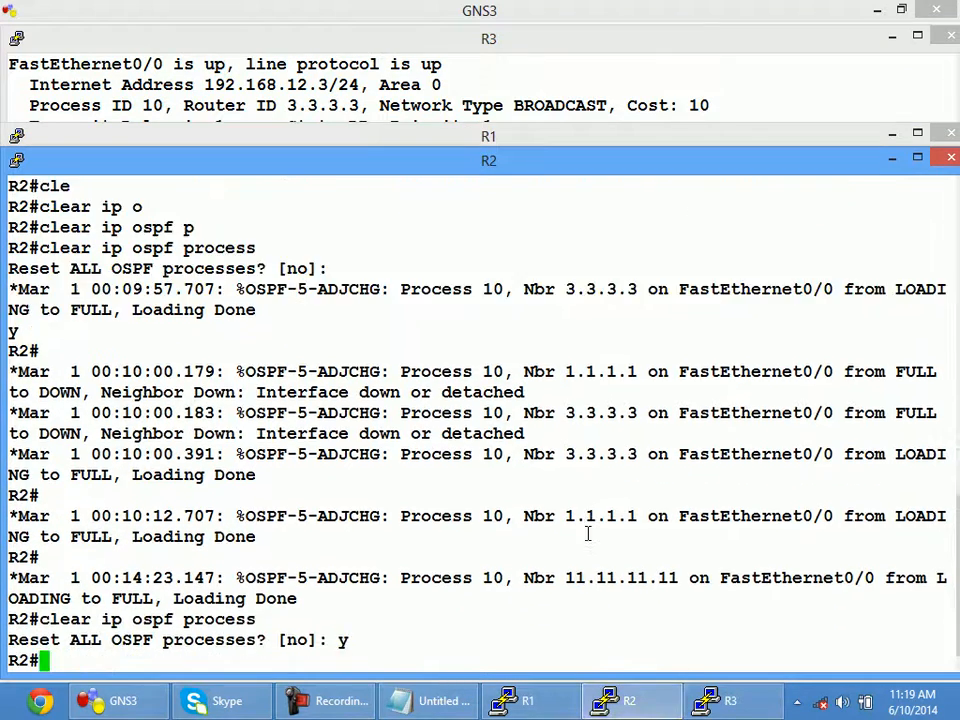
Reset all OSPF processes on R3 with "clear ip ospf process", answering "y".
{"action": "left_click", "coordinate": [712, 702]}
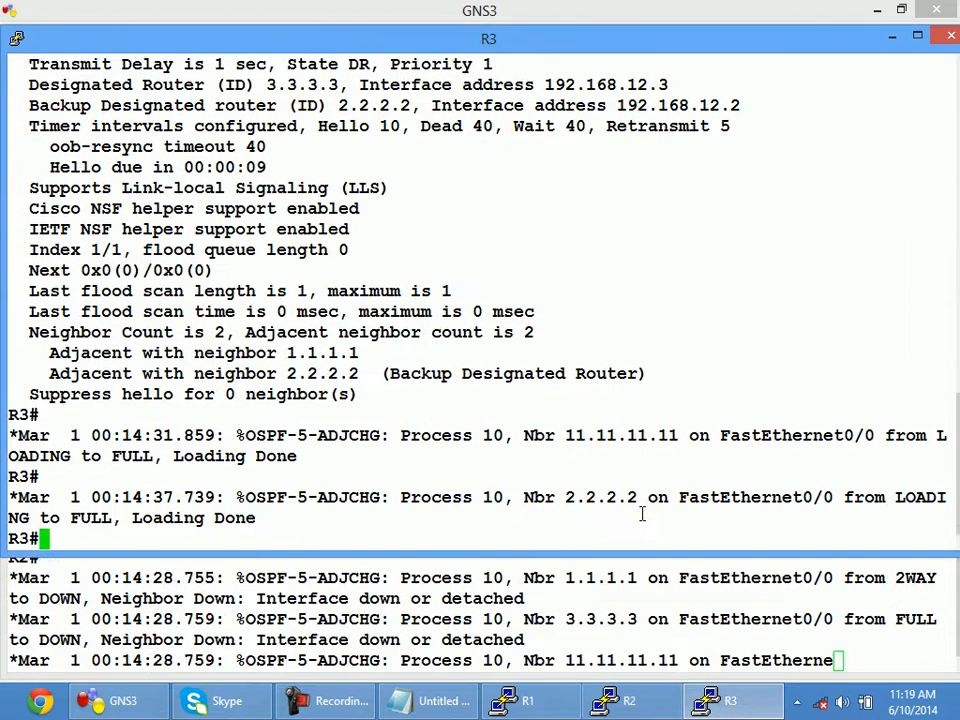
{"action": "type", "text": "sh ip ospf int f0/0"}
{"action": "key", "text": "Up"}
{"action": "key", "text": "Return"}
{"action": "type", "text": "y"}
{"action": "key", "text": "Return"}
{"action": "key", "text": "Return"}
{"action": "key", "text": "Return"}
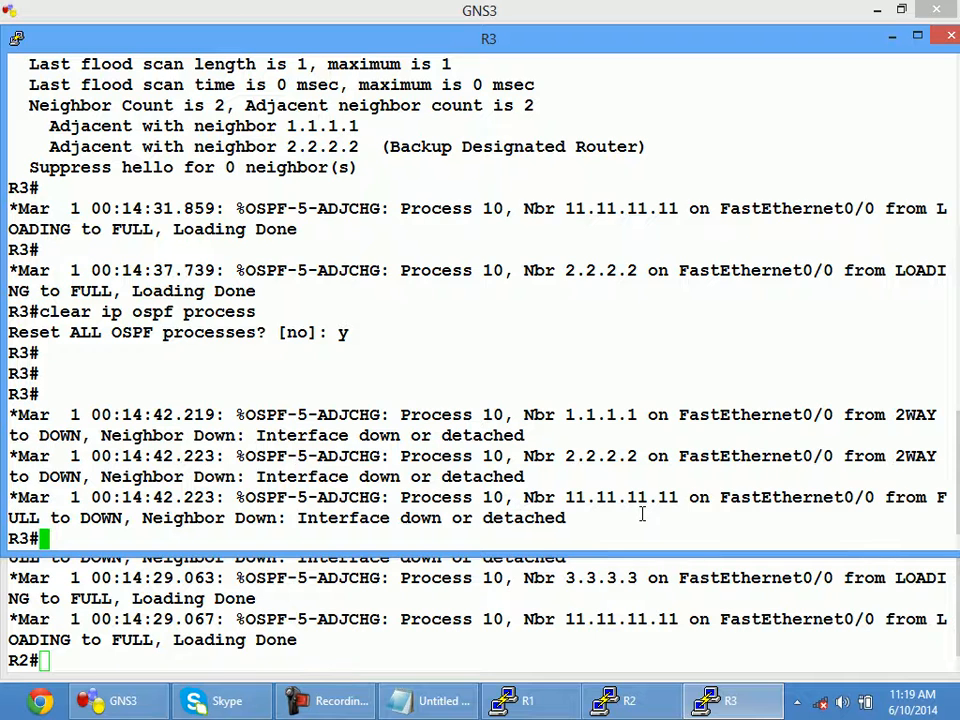
Return to R1's console and rerun "sh ip ospf int f0/0" after resetting the processes.
{"action": "key", "text": "alt+Tab"}
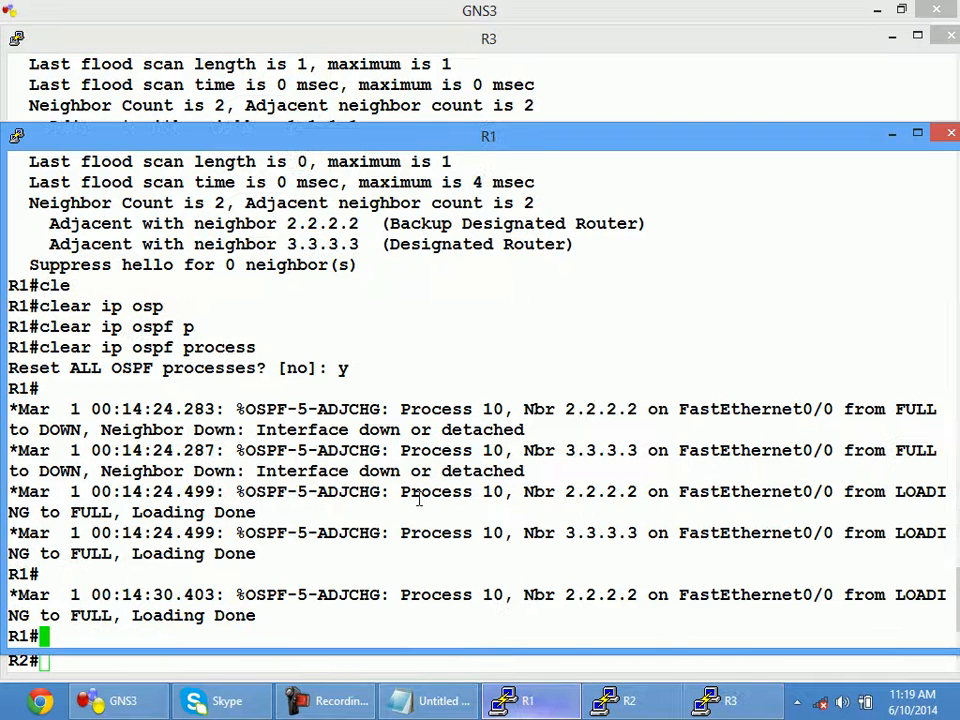
{"action": "type", "text": "y"}
{"action": "key", "text": "Up"}
{"action": "key", "text": "Up"}
{"action": "key", "text": "Up"}
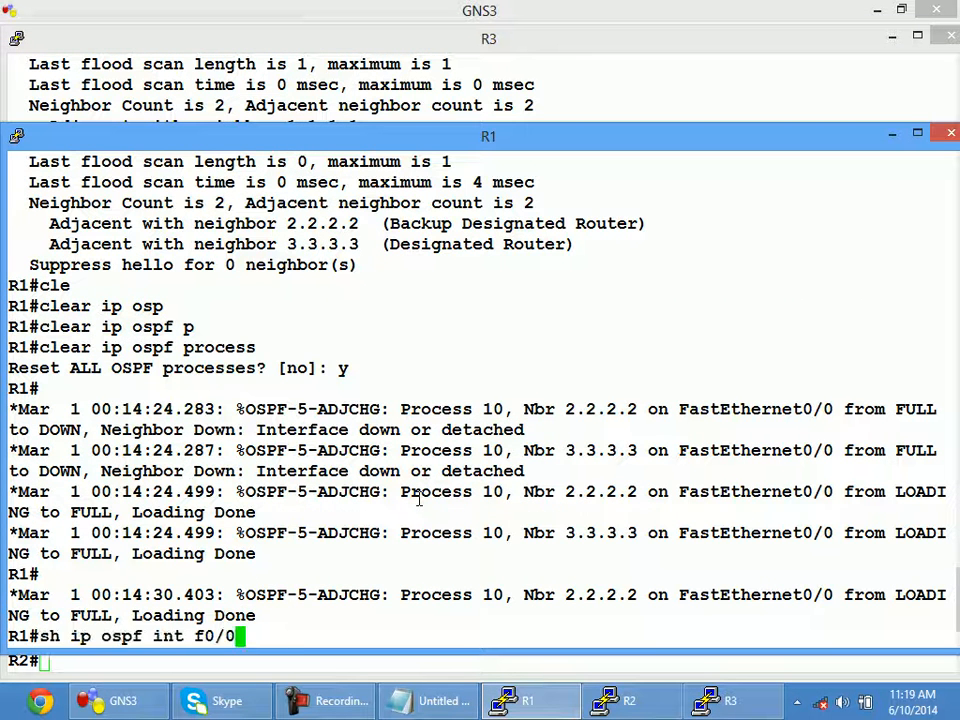
{"action": "key", "text": "Down"}
{"action": "key", "text": "Return"}
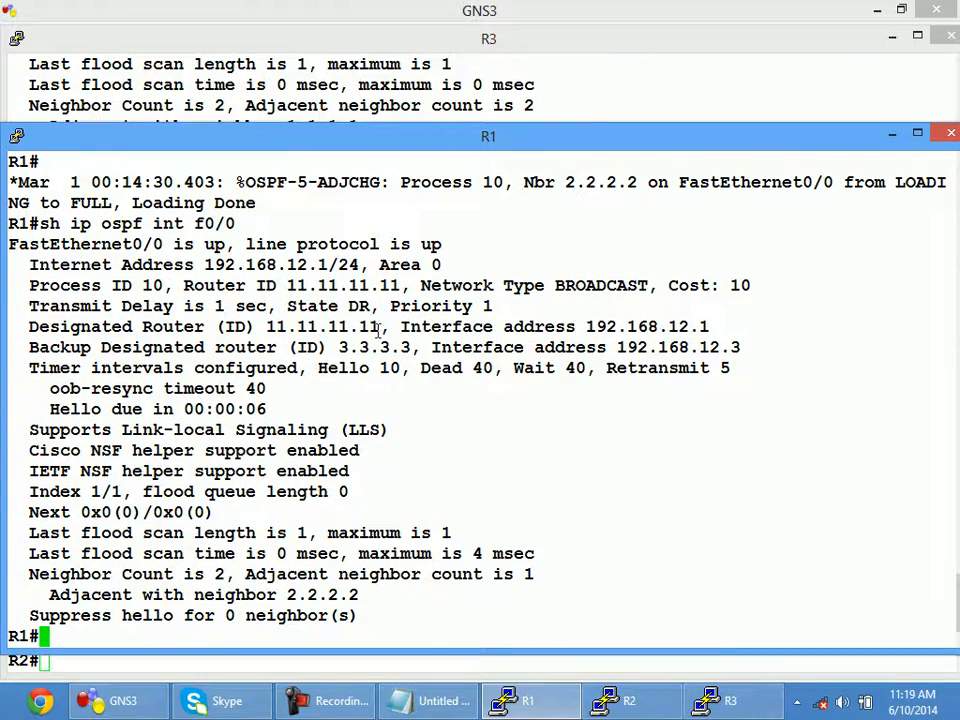
Highlight R1's router ID, its state, and the designated router's ID and interface address in the f0/0 output.
{"action": "left_click_drag", "start_coordinate": [401, 285], "coordinate": [268, 287]}
{"action": "left_click_drag", "start_coordinate": [379, 306], "coordinate": [357, 305]}
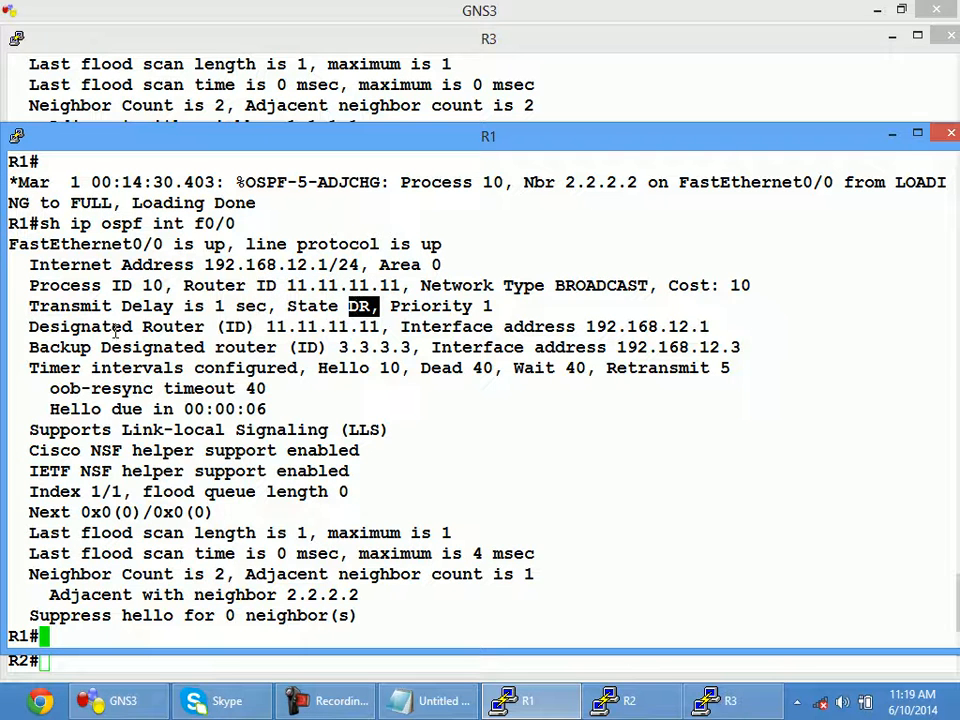
{"action": "left_click_drag", "start_coordinate": [60, 326], "coordinate": [254, 322]}
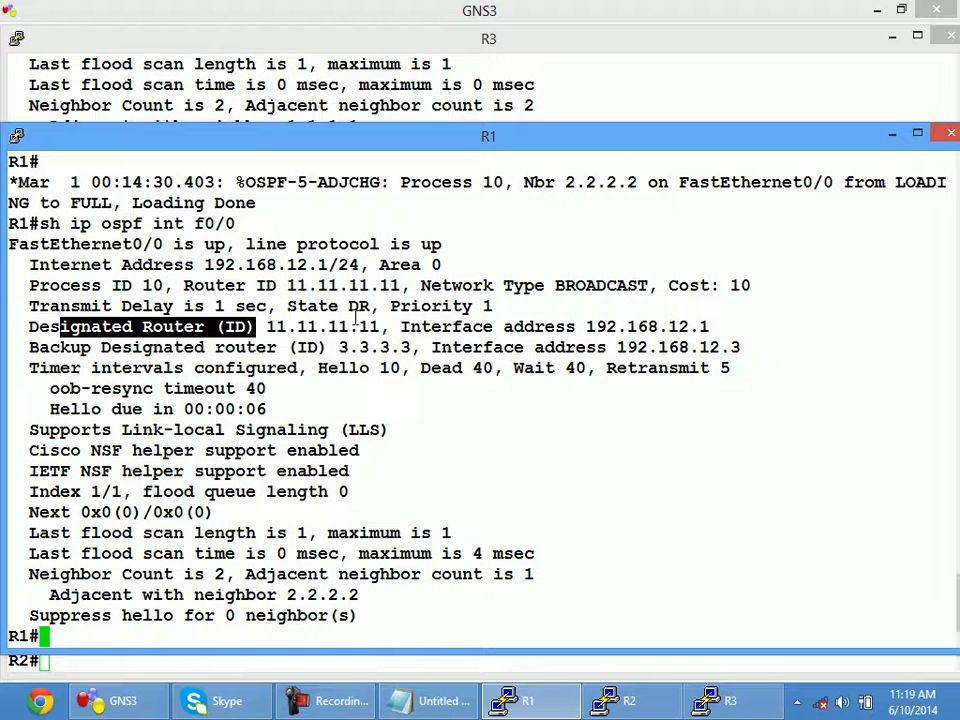
{"action": "left_click_drag", "start_coordinate": [386, 328], "coordinate": [265, 332]}
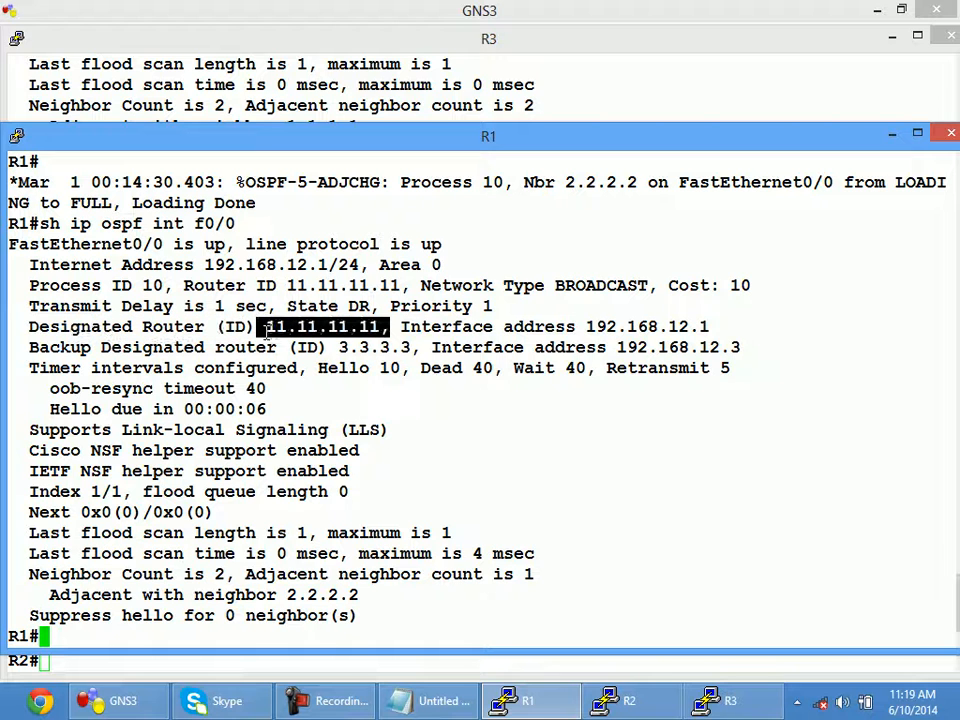
{"action": "left_click_drag", "start_coordinate": [712, 326], "coordinate": [589, 326]}
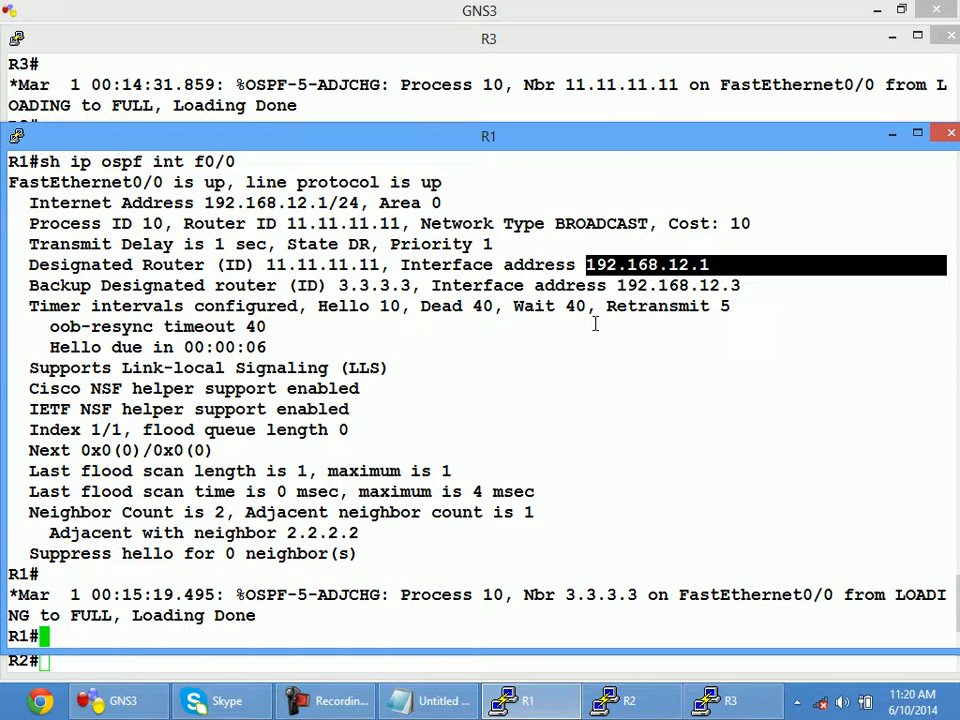
In R2's console, enter global configuration mode and open interface f0/0 for configuration.
{"action": "left_click", "coordinate": [620, 700]}
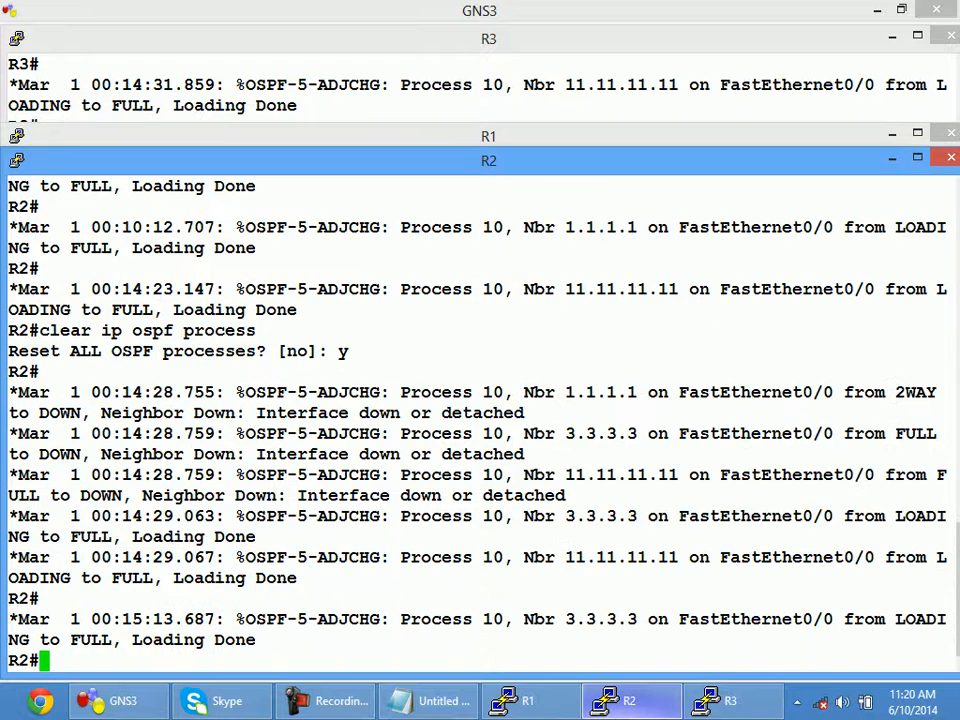
{"action": "type", "text": "conf"}
{"action": "key", "text": "Tab"}
{"action": "type", "text": "t"}
{"action": "key", "text": "Tab"}
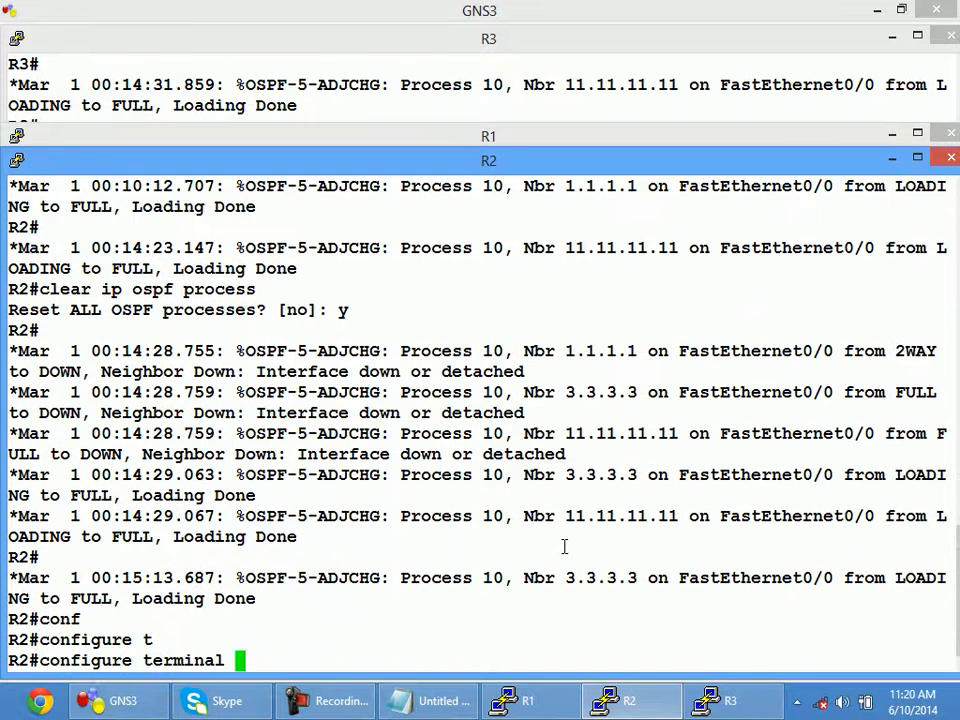
{"action": "key", "text": "Return"}
{"action": "key", "text": "Return"}
{"action": "key", "text": "Return"}
{"action": "type", "text": "int f0/0"}
{"action": "key", "text": "Return"}
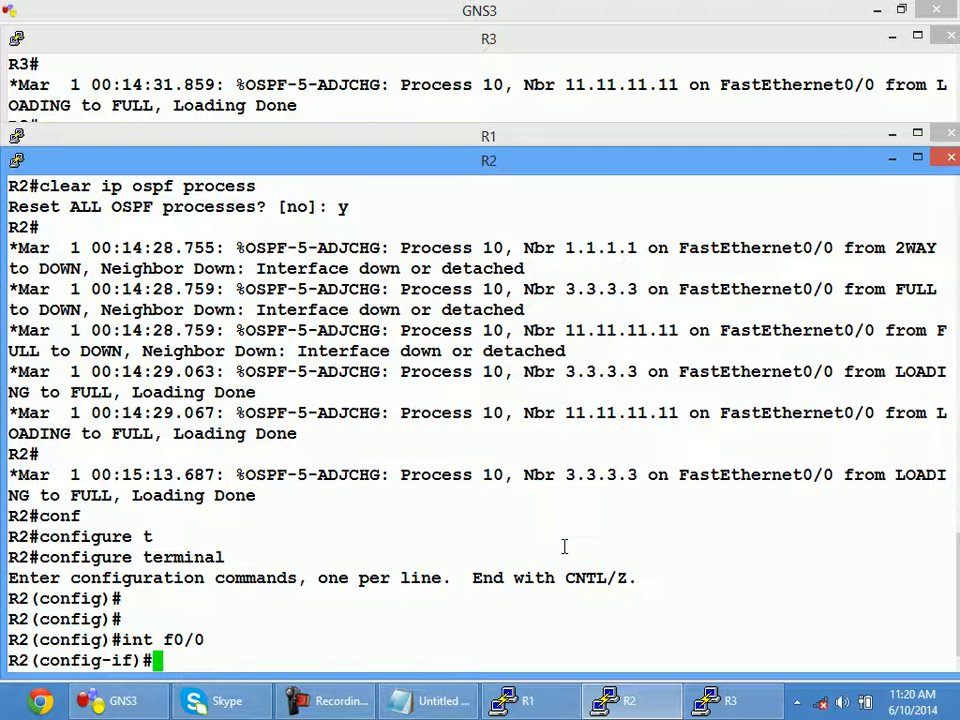
Set the OSPF priority of R2's f0/0 interface to 20 with "ip ospf priority 20".
{"action": "type", "text": "ip osp"}
{"action": "key", "text": "Tab"}
{"action": "type", "text": "p"}
{"action": "key", "text": "Tab"}
{"action": "type", "text": "ri"}
{"action": "key", "text": "Tab"}
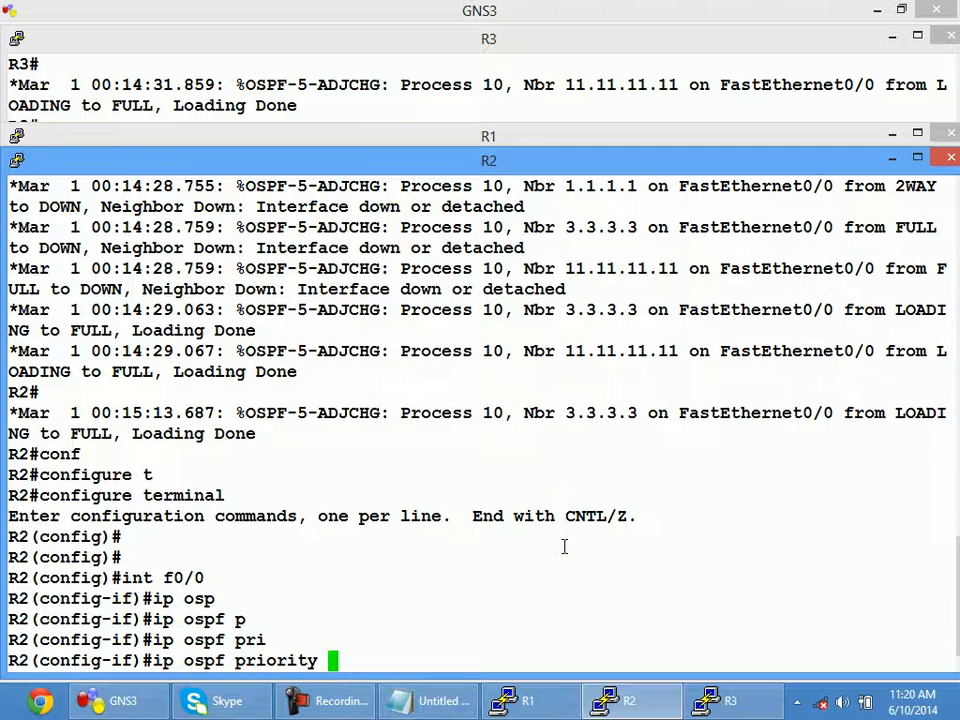
{"action": "type", "text": "20"}
{"action": "key", "text": "Return"}
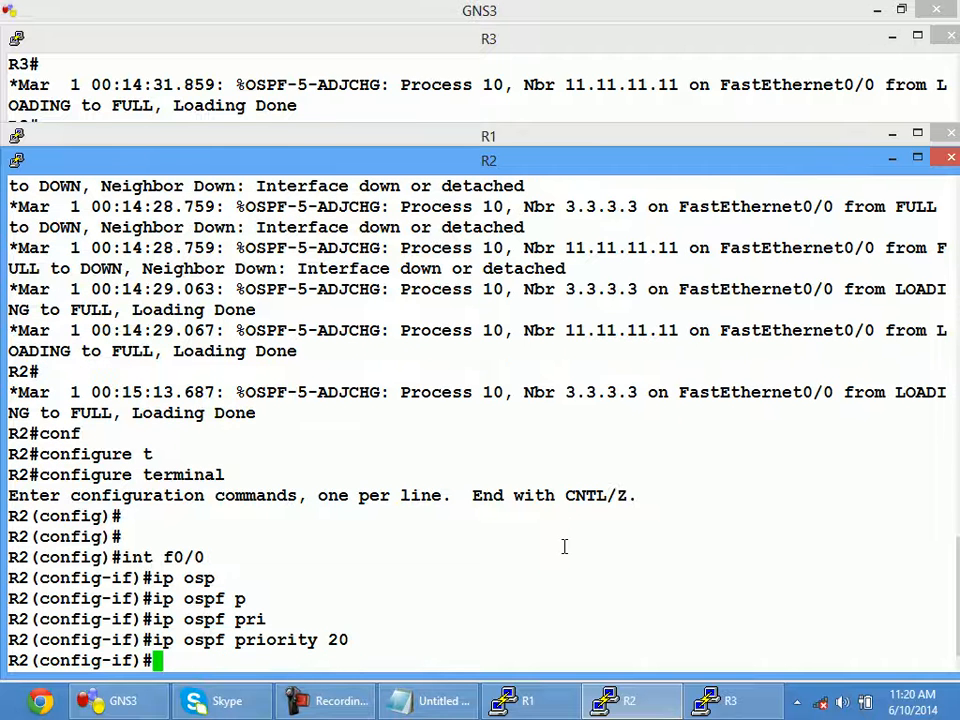
In R1's console, enter global configuration mode and open interface f0/0 for configuration.
{"action": "left_click", "coordinate": [515, 701]}
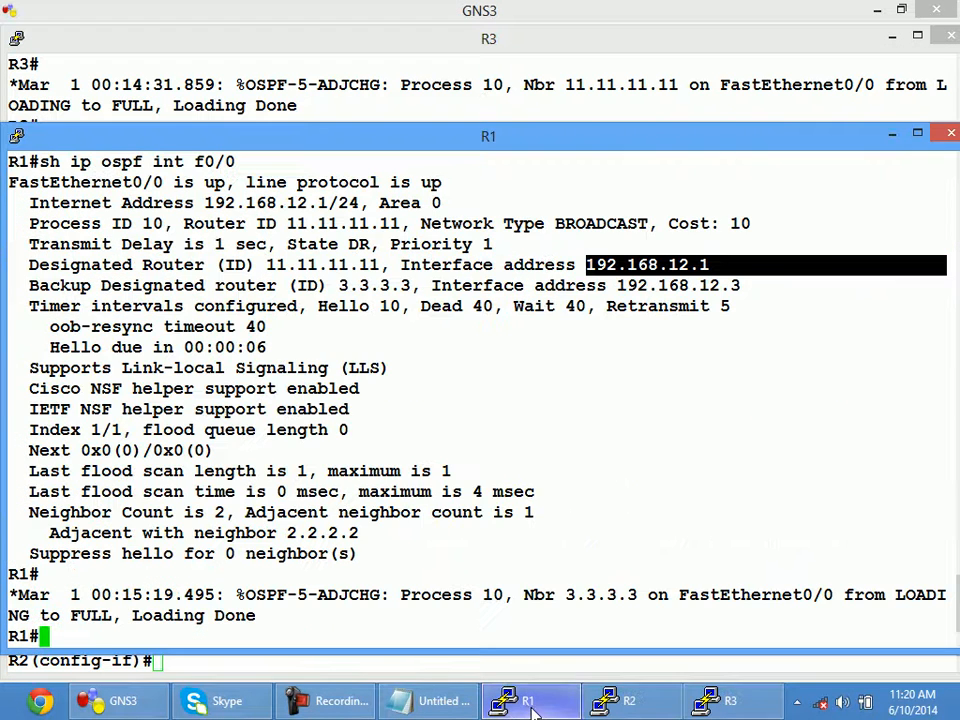
{"action": "type", "text": "conf"}
{"action": "key", "text": "Tab"}
{"action": "type", "text": "t"}
{"action": "key", "text": "Tab"}
{"action": "key", "text": "Return"}
{"action": "key", "text": "Return"}
{"action": "key", "text": "Return"}
{"action": "type", "text": "int f0/0"}
{"action": "key", "text": "Return"}
Set the OSPF priority of R1's f0/0 interface to 0 with "ip ospf priority 0".
{"action": "type", "text": "ip ospf"}
{"action": "key", "text": "Tab"}
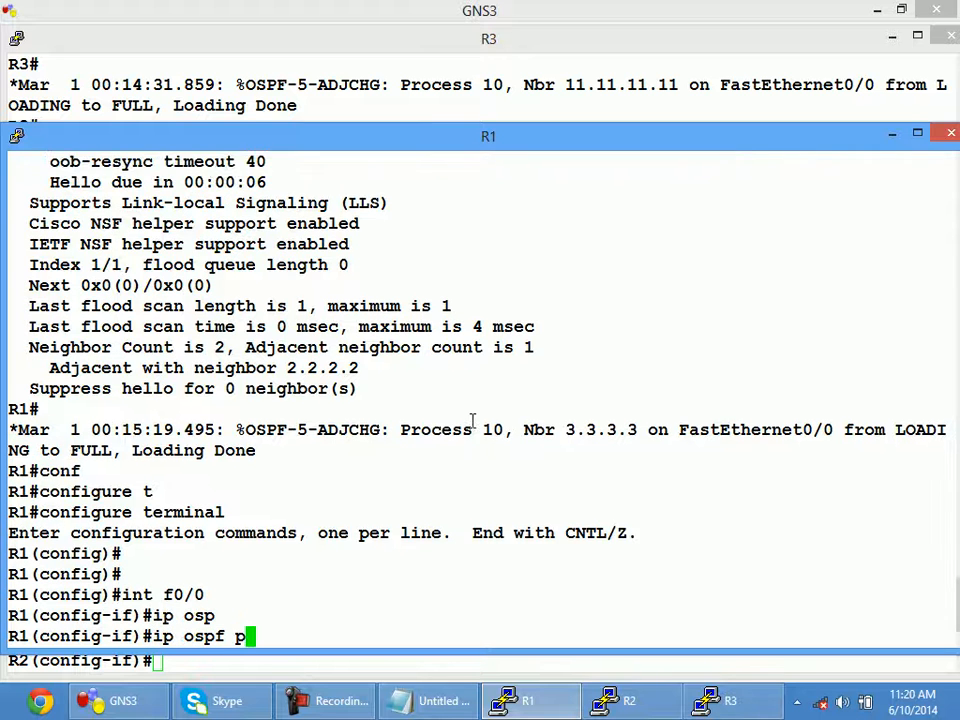
{"action": "type", "text": "p"}
{"action": "key", "text": "Tab"}
{"action": "type", "text": "riority 0"}
{"action": "key", "text": "Tab"}
{"action": "type", "text": "0"}
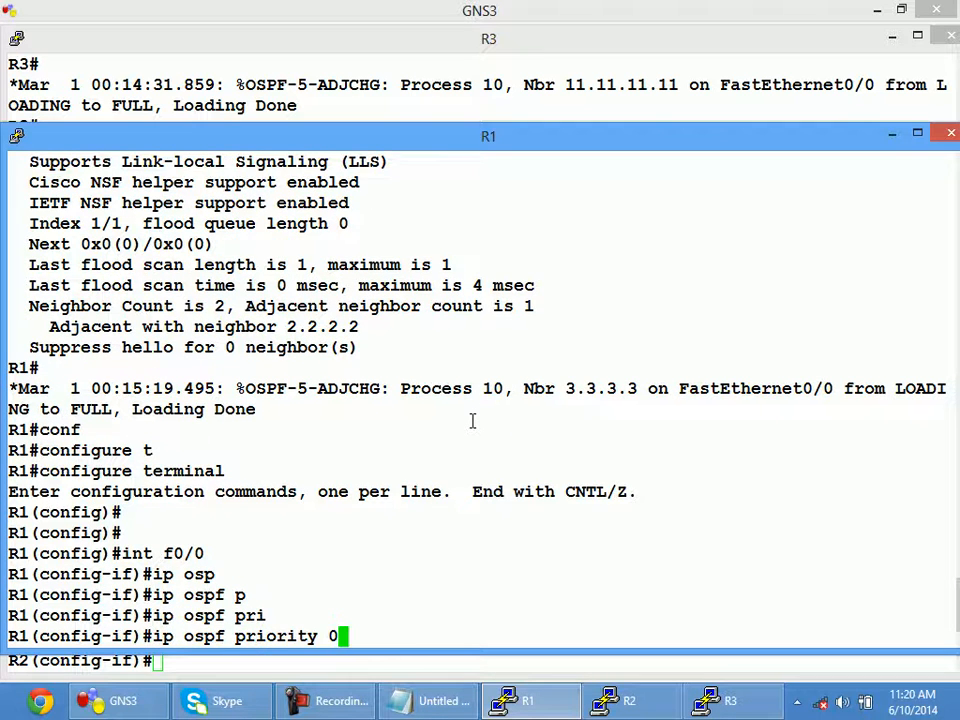
{"action": "key", "text": "Return"}
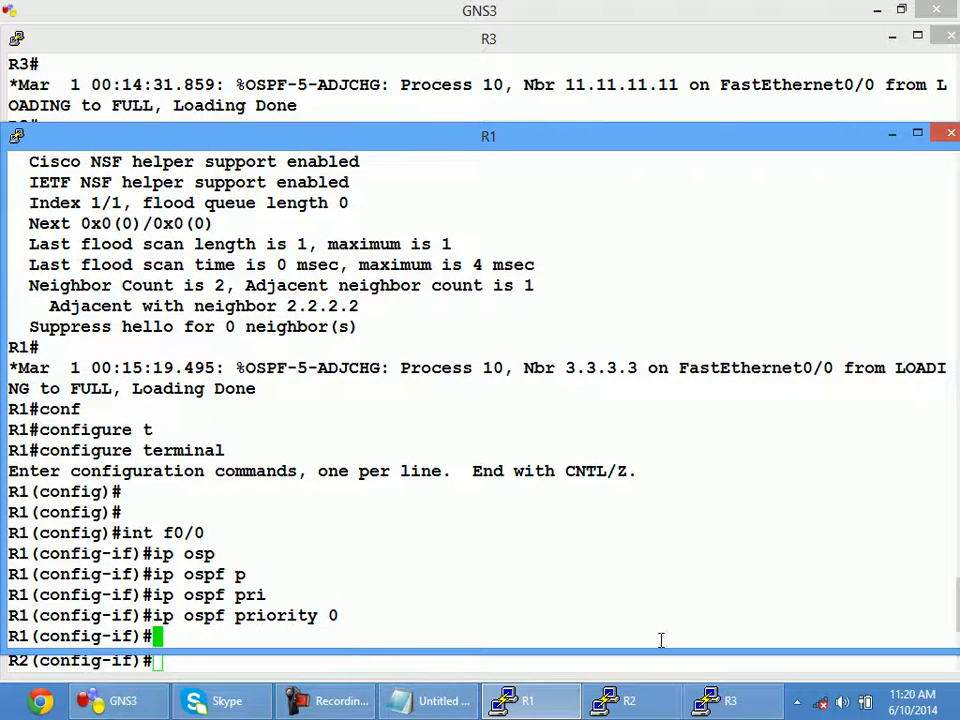
In R3's console, enter global configuration mode and open interface f0/0 for configuration.
{"action": "left_click", "coordinate": [720, 700]}
{"action": "type", "text": "conf"}
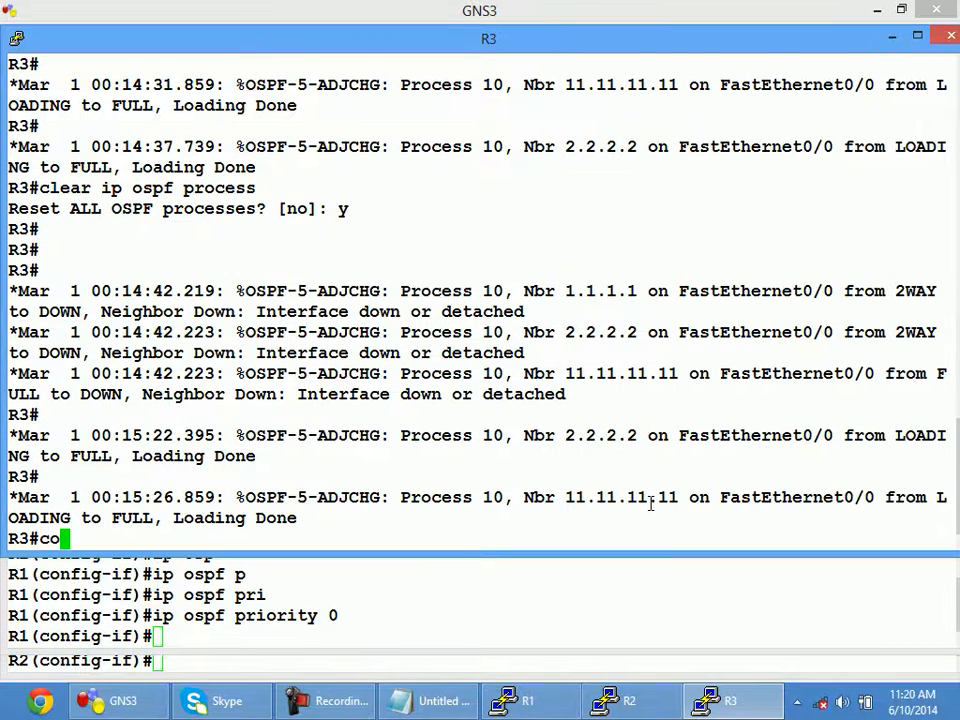
{"action": "key", "text": "Tab"}
{"action": "type", "text": "t"}
{"action": "key", "text": "Tab"}
{"action": "key", "text": "Return"}
{"action": "key", "text": "Return"}
{"action": "key", "text": "Return"}
{"action": "type", "text": "int f0/0"}
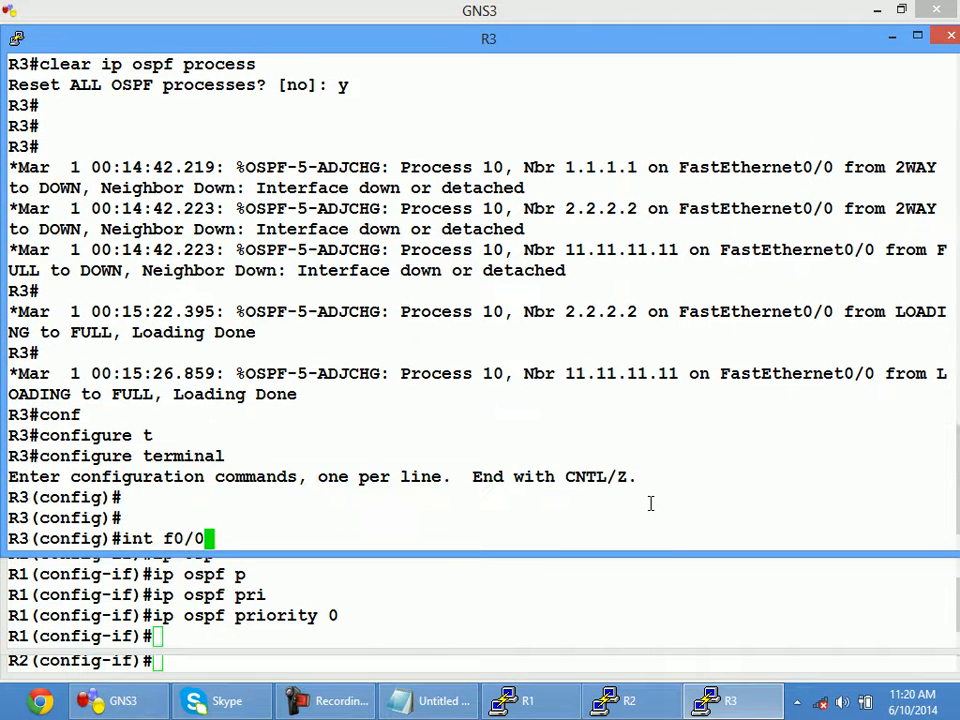
{"action": "key", "text": "Return"}
Set the OSPF priority of R3's f0/0 interface to 0 with "ip ospf priority 0".
{"action": "type", "text": "ip osp"}
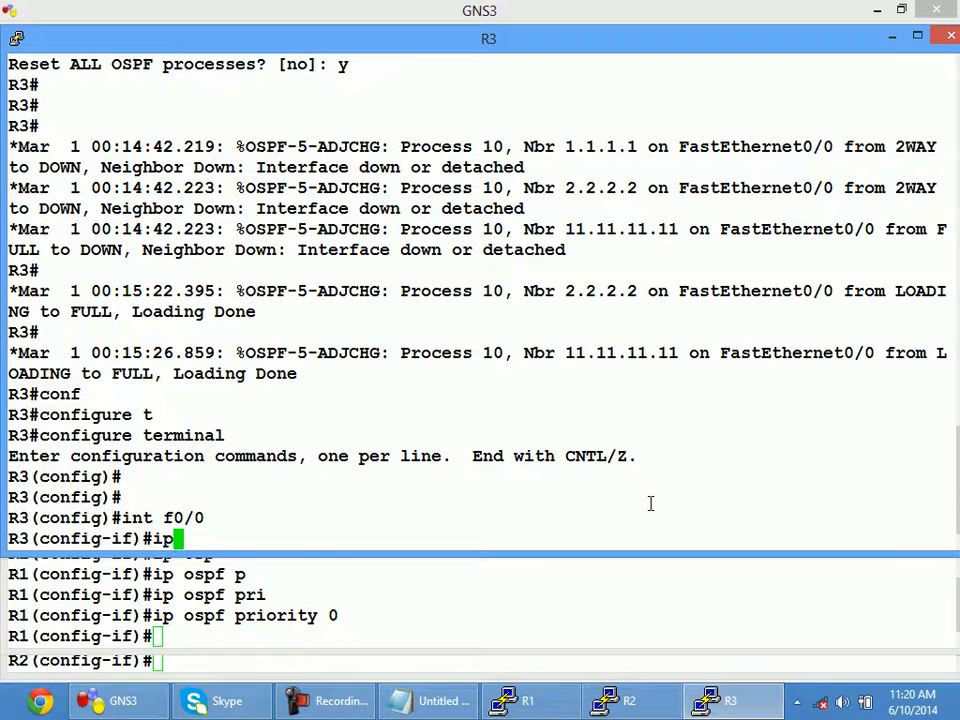
{"action": "key", "text": "Tab"}
{"action": "type", "text": "p"}
{"action": "key", "text": "Tab"}
{"action": "type", "text": "r"}
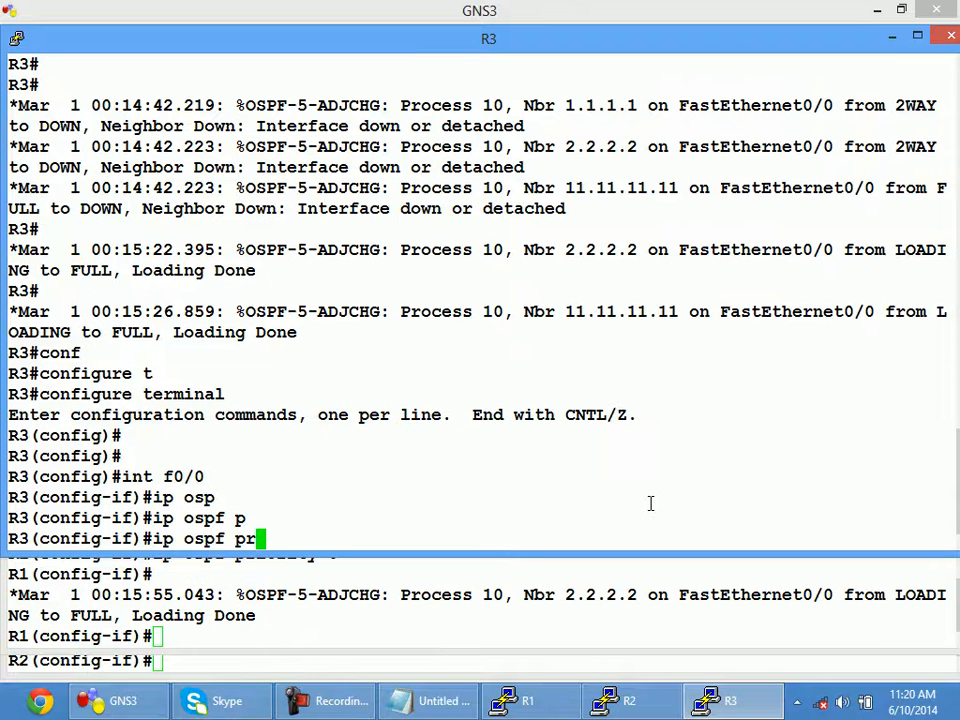
{"action": "type", "text": "i"}
{"action": "key", "text": "Tab"}
{"action": "type", "text": "0"}
{"action": "key", "text": "Return"}
{"action": "key", "text": "Return"}
{"action": "key", "text": "Return"}
{"action": "key", "text": "Return"}
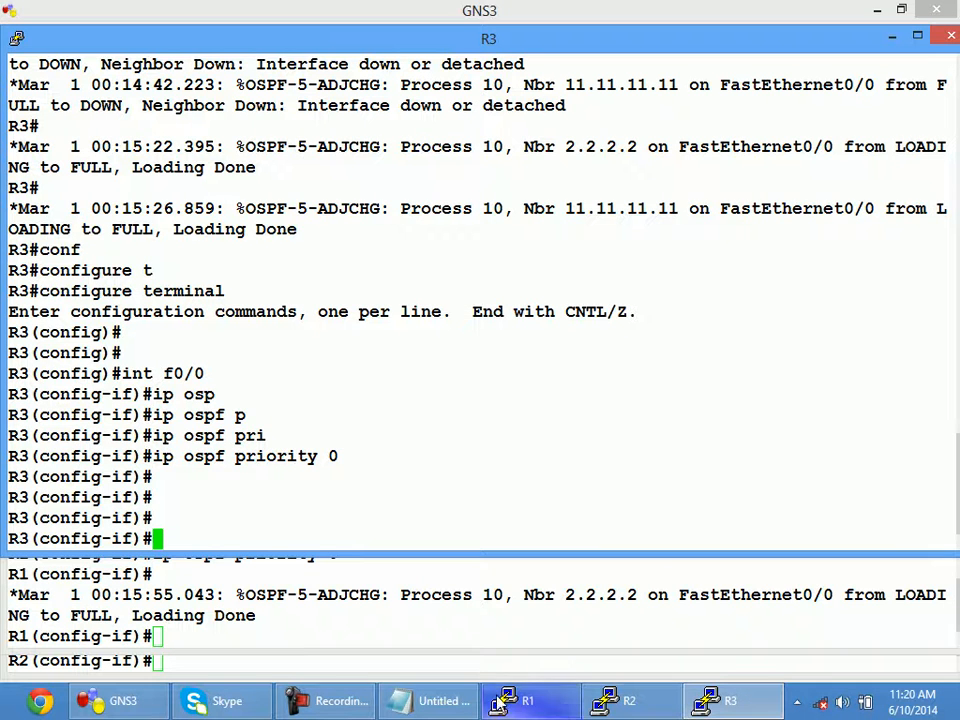
In R1's console, leave configuration mode, display the OSPF details of f0/0 and mark the current and old designated router lines.
{"action": "left_click", "coordinate": [521, 626]}
{"action": "key", "text": "ctrl+z"}
{"action": "key", "text": "Up"}
{"action": "key", "text": "Up"}
{"action": "key", "text": "Return"}
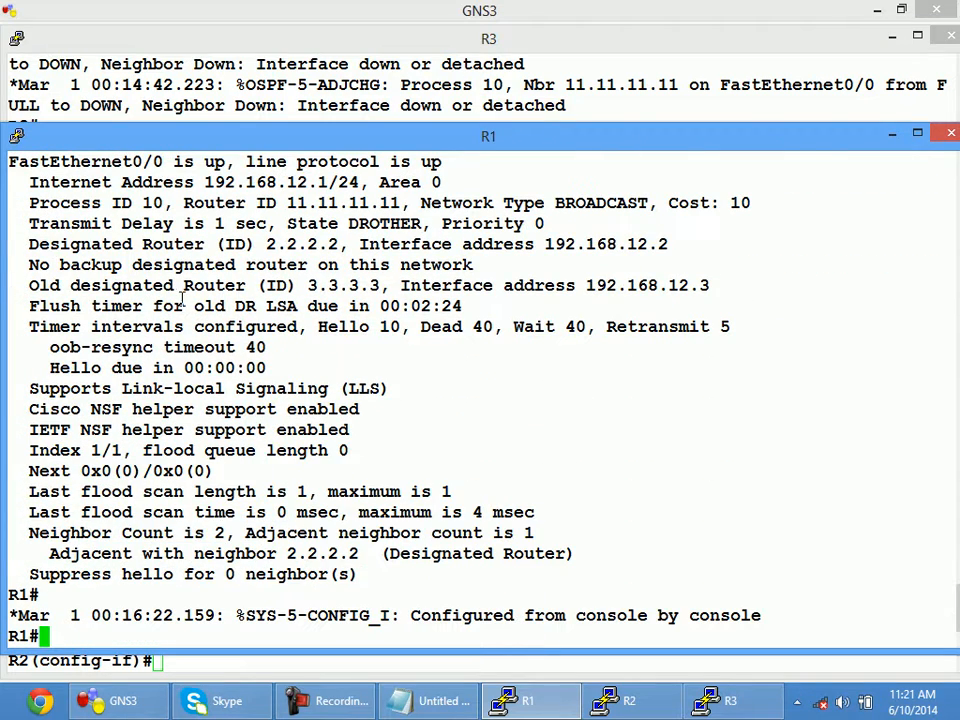
{"action": "left_click_drag", "start_coordinate": [20, 244], "coordinate": [345, 244]}
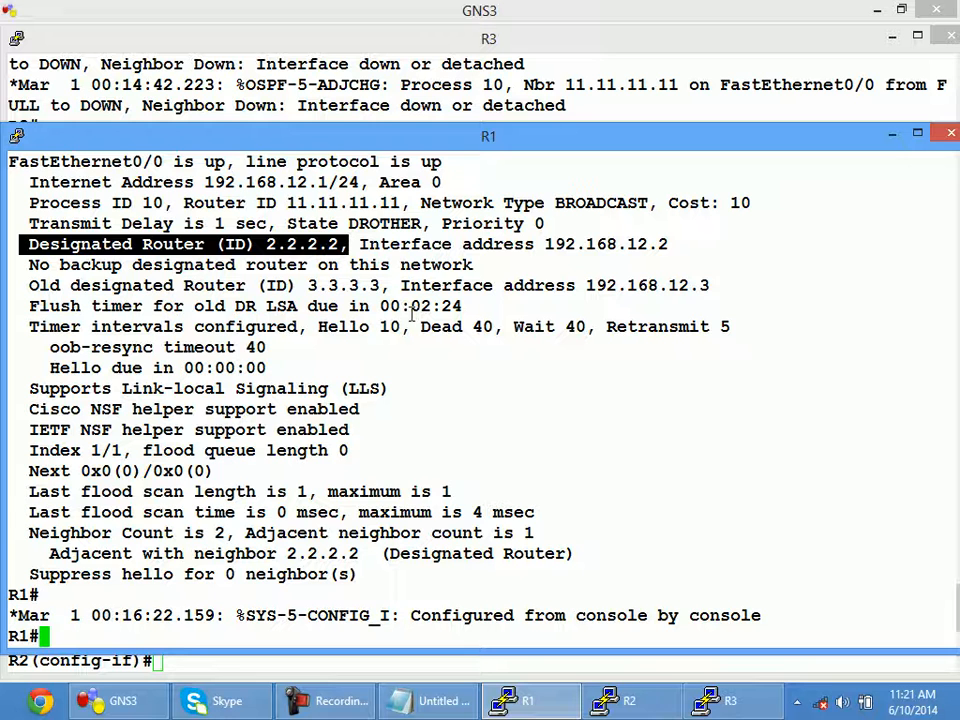
{"action": "left_click_drag", "start_coordinate": [29, 264], "coordinate": [410, 264]}
{"action": "left_click_drag", "start_coordinate": [45, 286], "coordinate": [391, 286]}
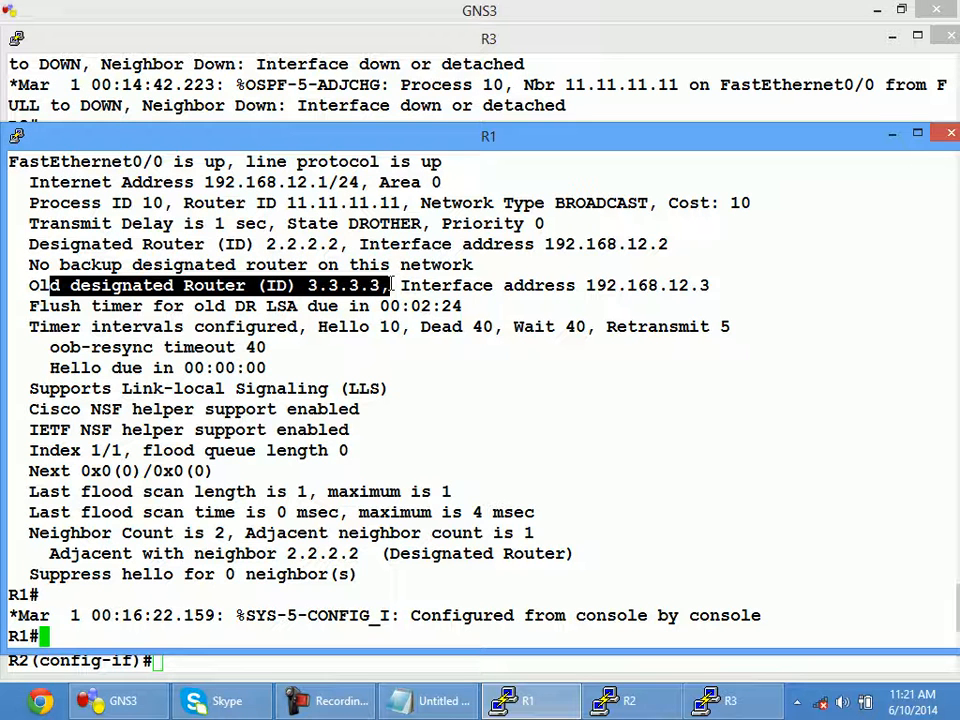
{"action": "left_click_drag", "start_coordinate": [48, 306], "coordinate": [472, 301]}
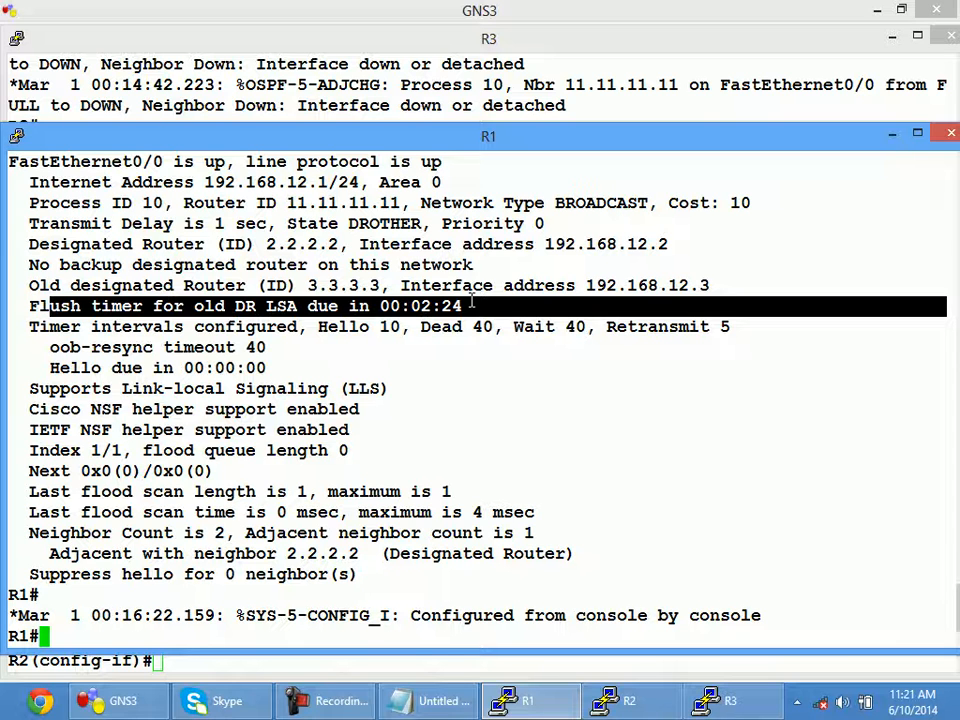
In R2's console, leave configuration mode and run "sh ip ospf int f0/0" to display the interface's OSPF details.
{"action": "left_click", "coordinate": [306, 660]}
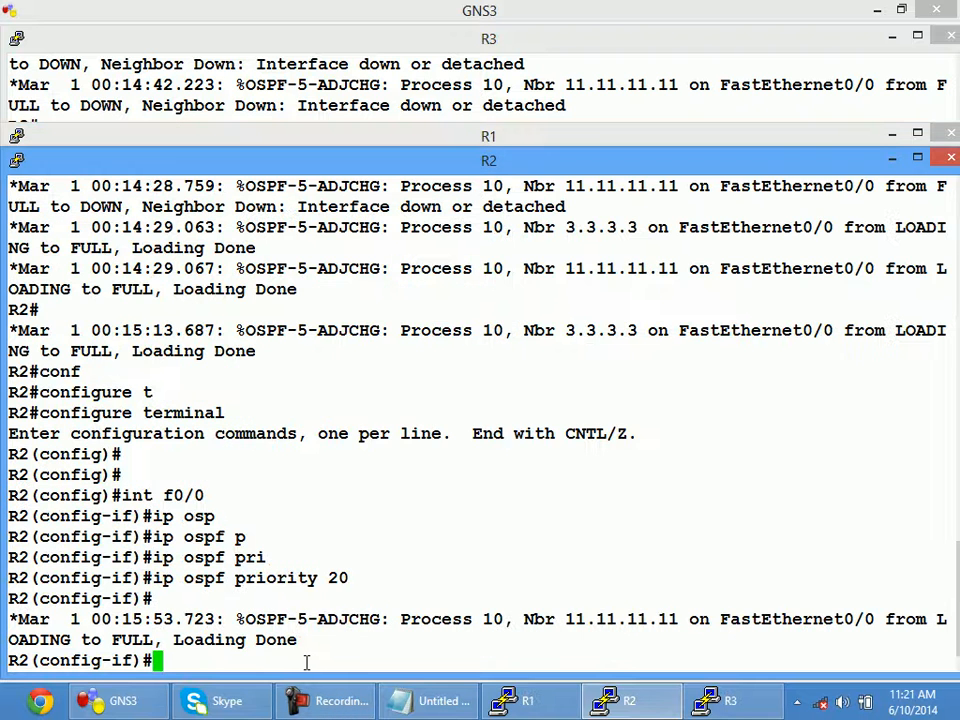
{"action": "key", "text": "ctrl+z"}
{"action": "key", "text": "Up"}
{"action": "key", "text": "Up"}
{"action": "key", "text": "Up"}
{"action": "key", "text": "Up"}
{"action": "key", "text": "Up"}
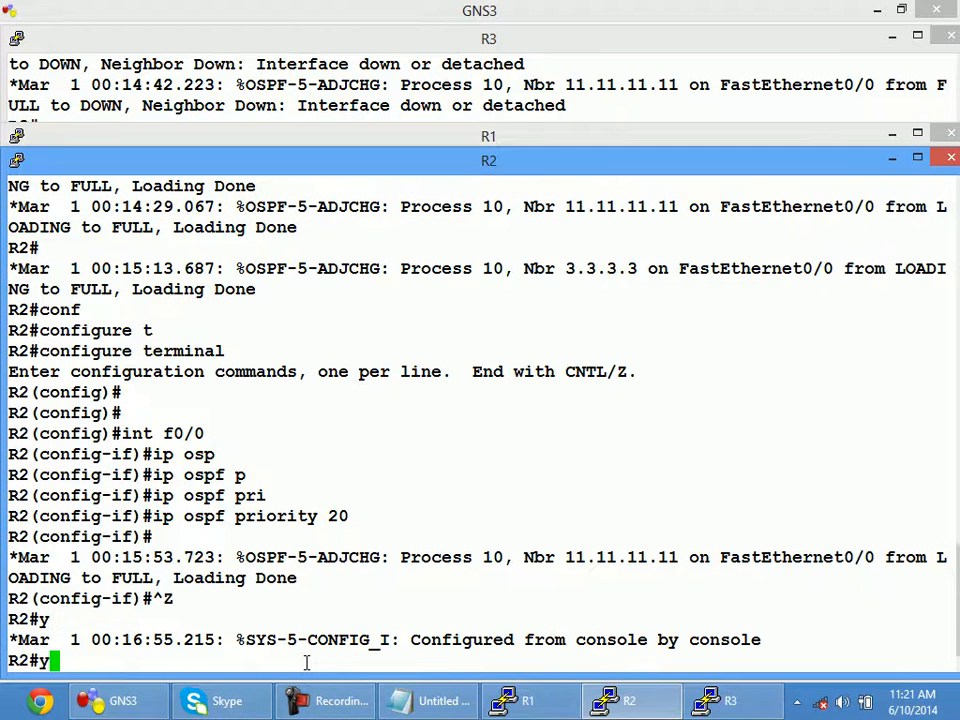
{"action": "key", "text": "Up"}
{"action": "key", "text": "Up"}
{"action": "key", "text": "Down"}
{"action": "key", "text": "BackSpace"}
{"action": "key", "text": "BackSpace"}
{"action": "key", "text": "BackSpace"}
{"action": "key", "text": "BackSpace"}
{"action": "key", "text": "BackSpace"}
{"action": "key", "text": "BackSpace"}
{"action": "key", "text": "BackSpace"}
{"action": "key", "text": "BackSpace"}
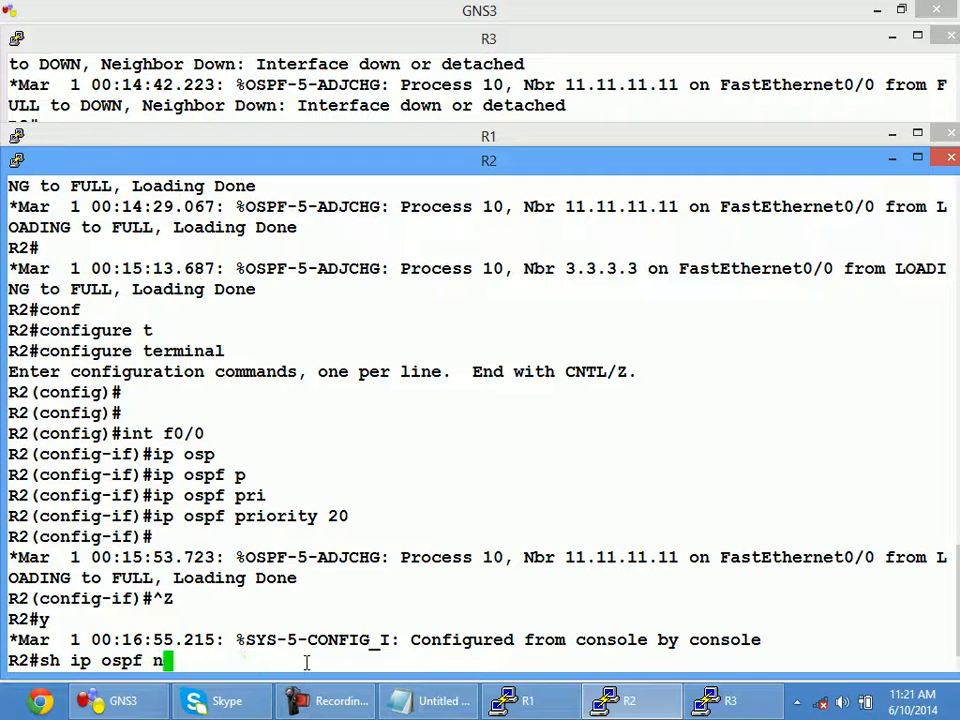
{"action": "type", "text": "int f0/0"}
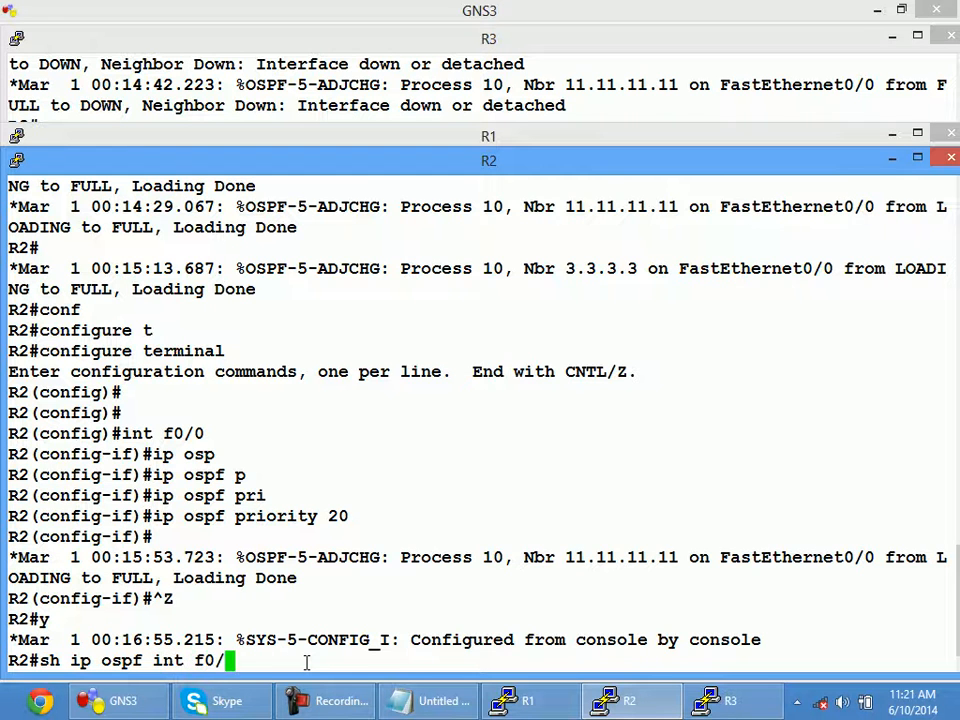
{"action": "key", "text": "Return"}
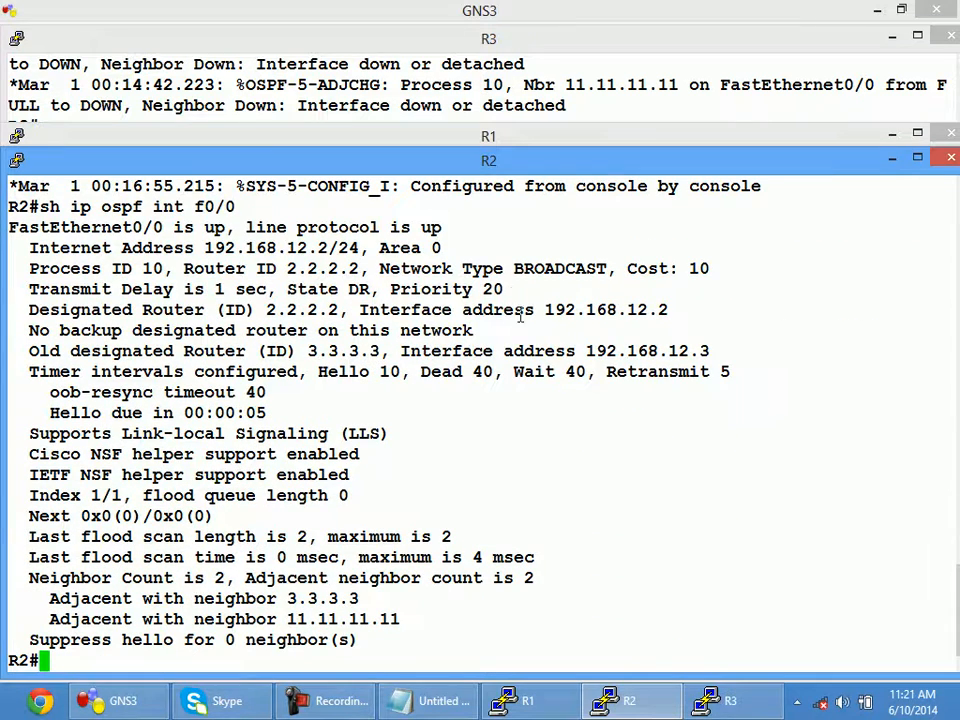
Mark the priority, designated router ID and backup designated router line in R2's f0/0 OSPF output.
{"action": "left_click_drag", "start_coordinate": [510, 290], "coordinate": [384, 290]}
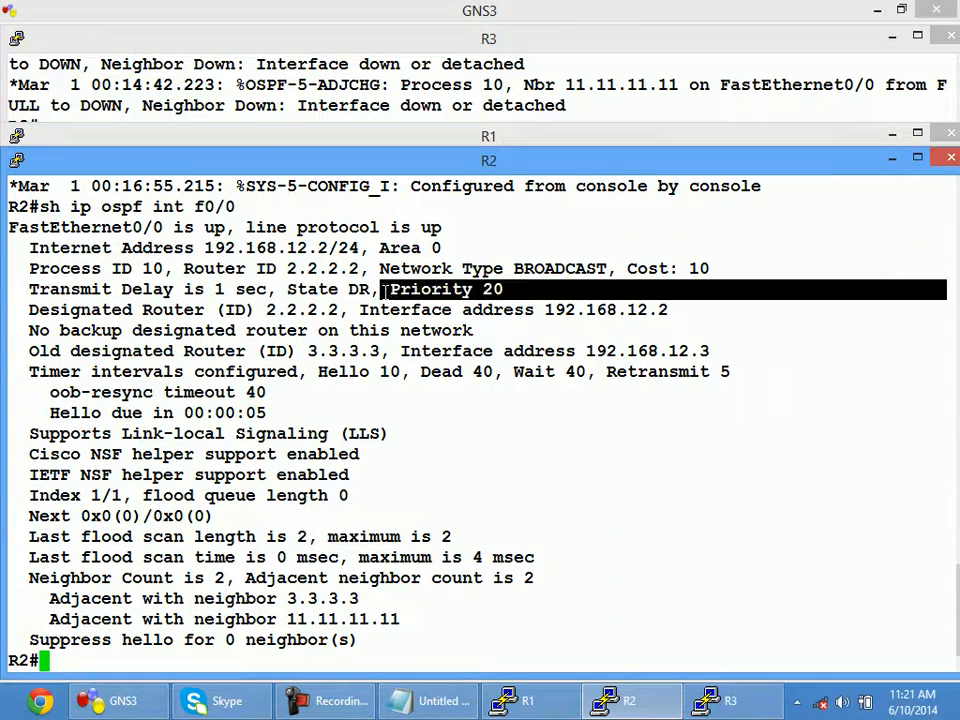
{"action": "left_click", "coordinate": [268, 309]}
{"action": "left_click_drag", "start_coordinate": [268, 309], "coordinate": [334, 312]}
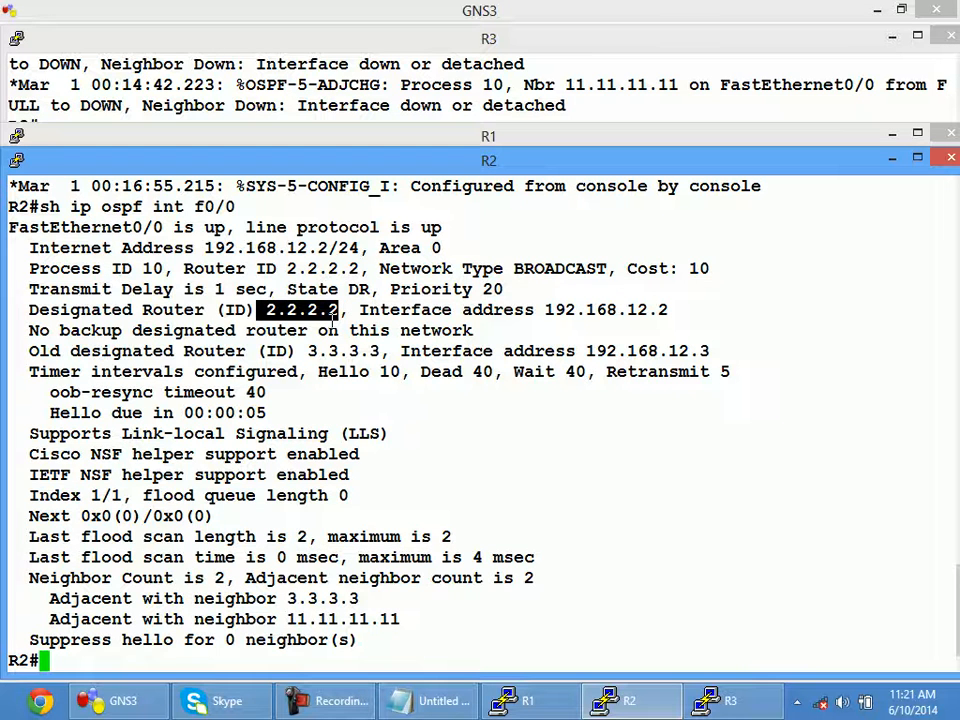
{"action": "left_click_drag", "start_coordinate": [19, 334], "coordinate": [447, 326]}
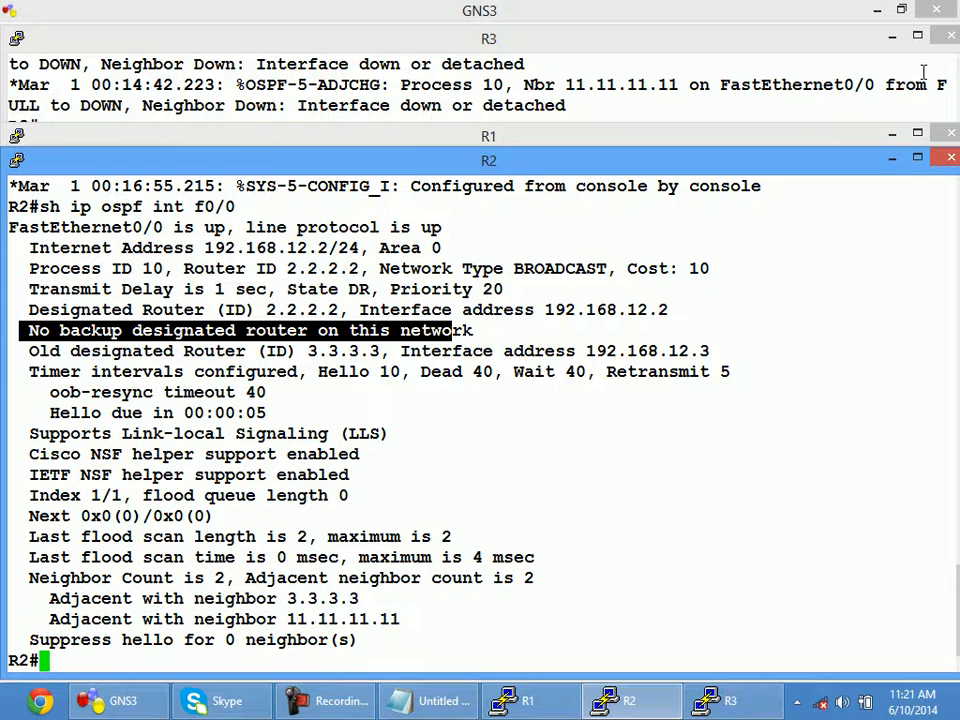
Minimise the R2, R1 and R3 consoles to bring the GNS3 topology into view.
{"action": "left_click", "coordinate": [891, 157]}
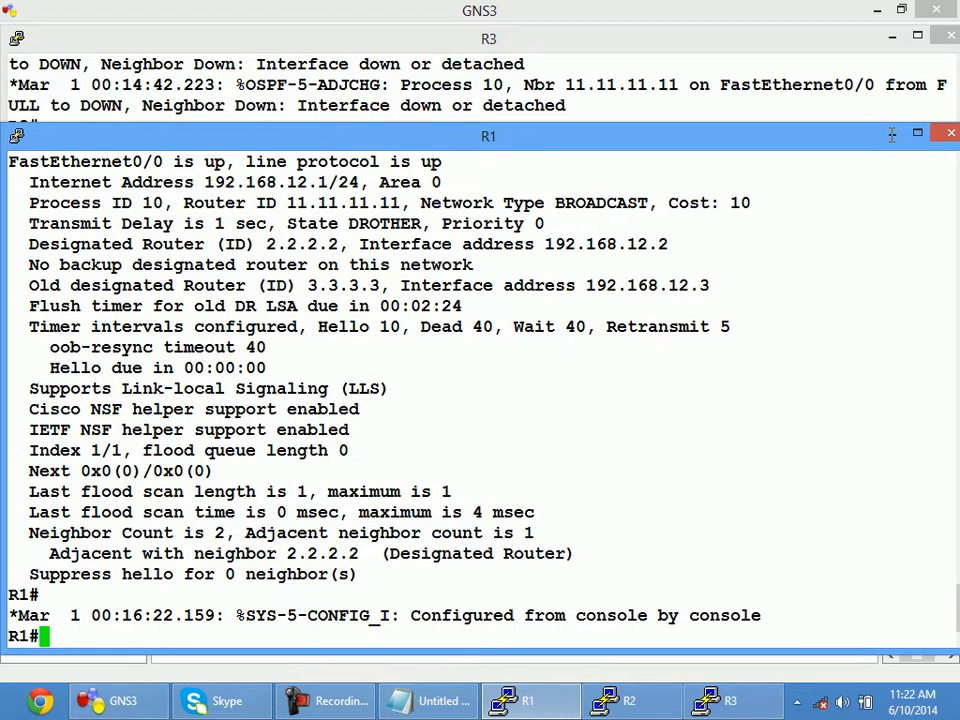
{"action": "left_click", "coordinate": [891, 133]}
{"action": "left_click", "coordinate": [891, 36]}
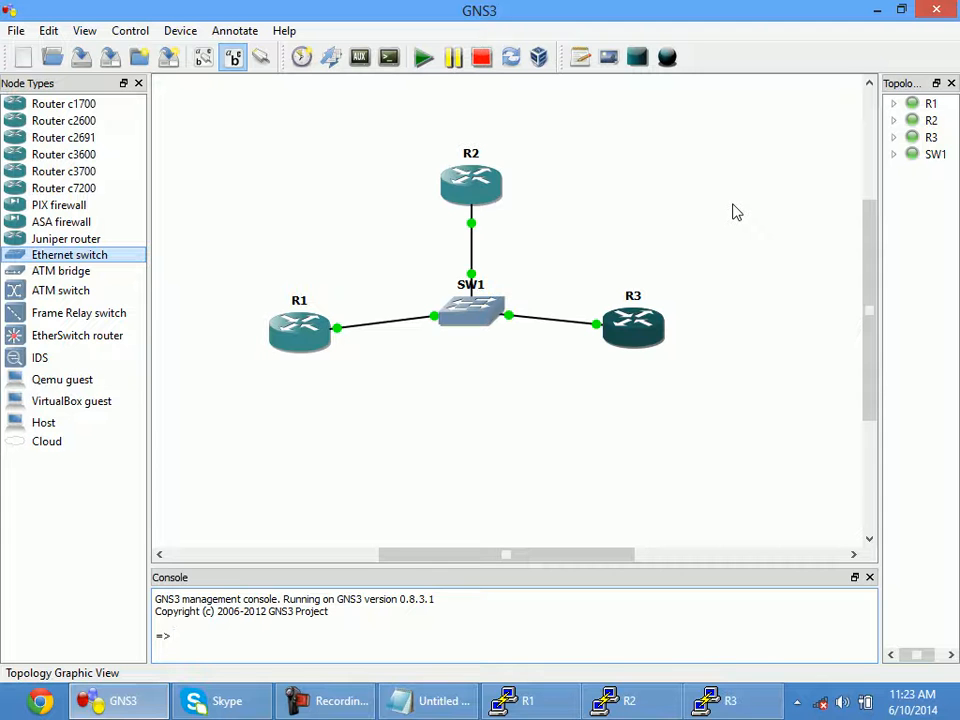
In R2's console, run "sh ip route" and check the prefix lengths of the 1.0.0.0 and 3.0.0.0 routes.
{"action": "left_click", "coordinate": [632, 704]}
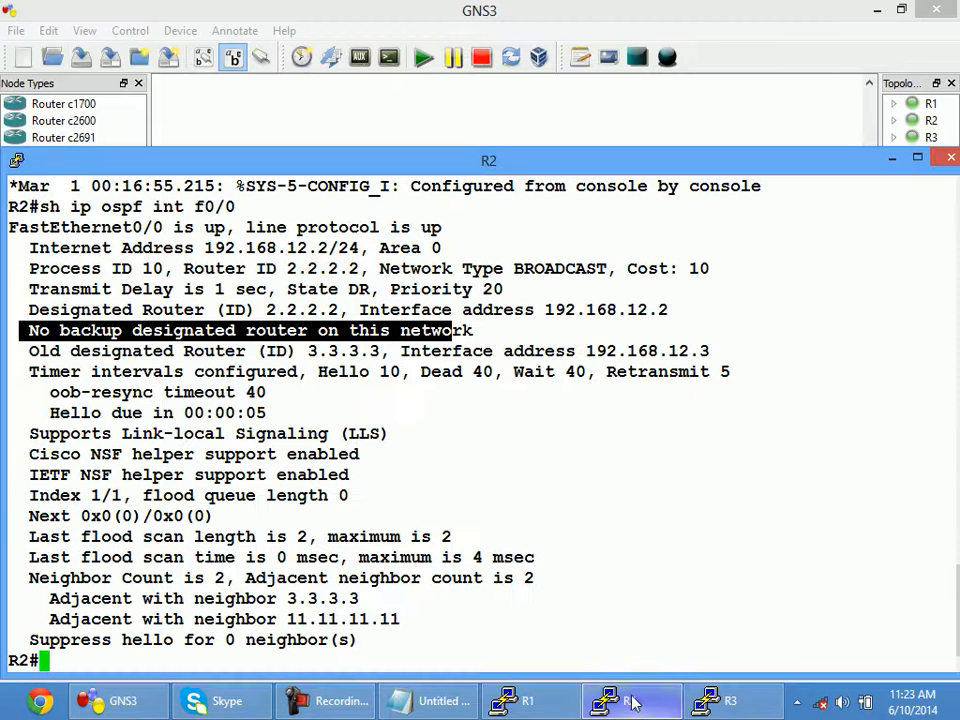
{"action": "type", "text": "sh ip route"}
{"action": "key", "text": "Return"}
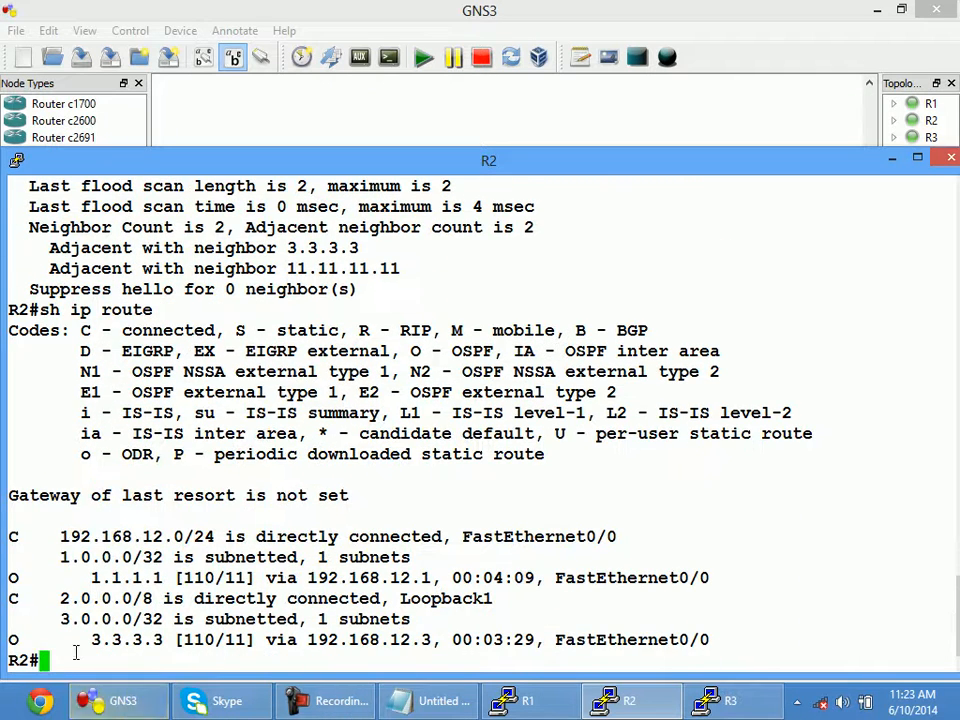
{"action": "double_click", "coordinate": [163, 557]}
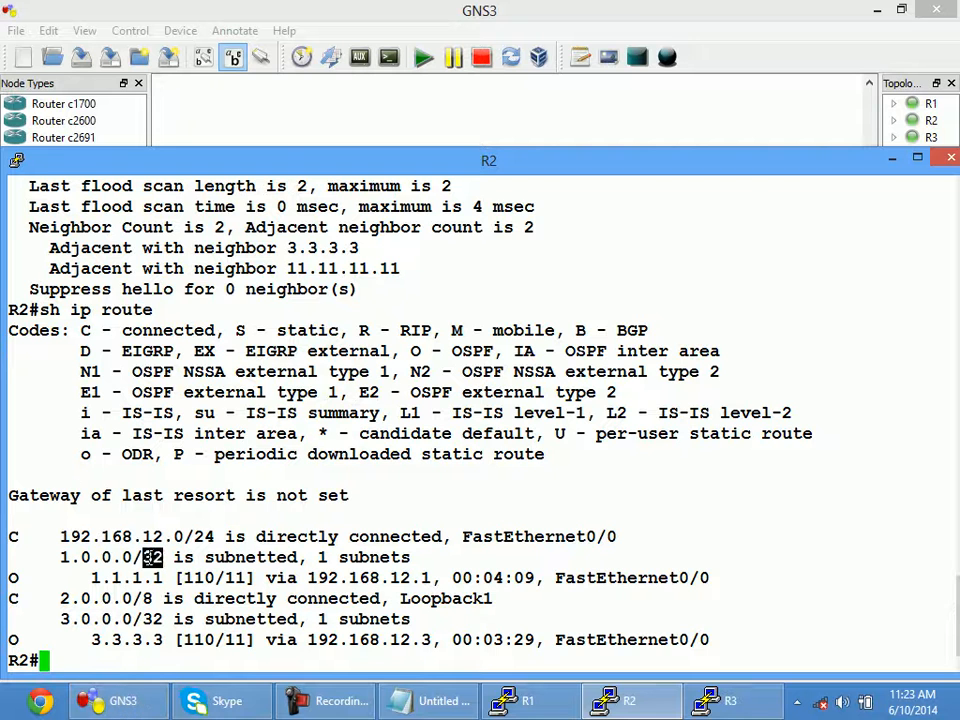
{"action": "double_click", "coordinate": [152, 619]}
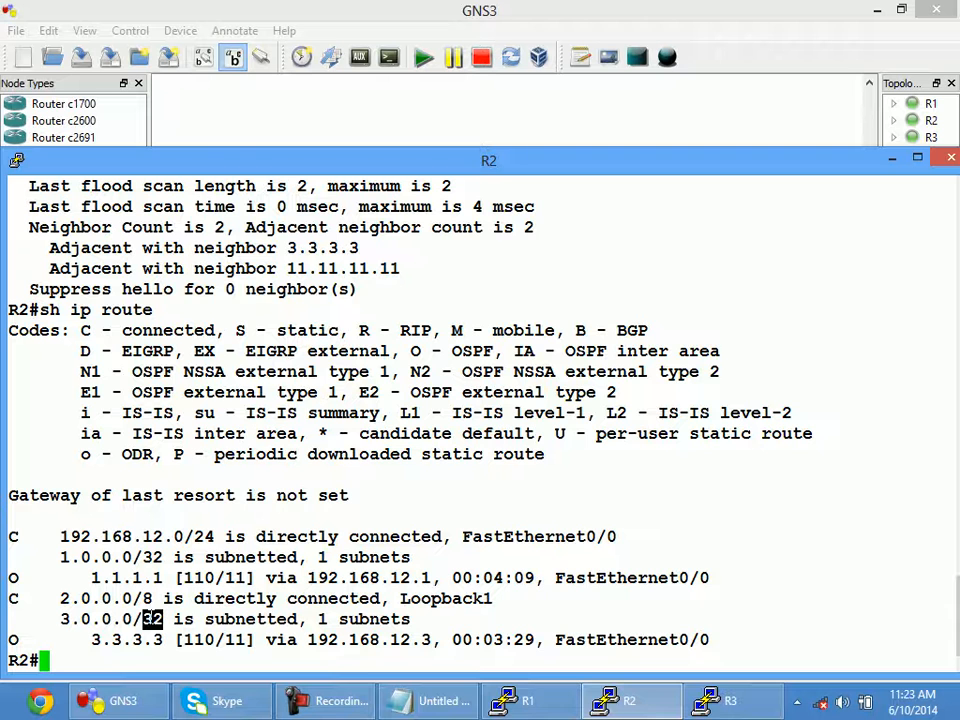
In R1's console, run "sh ip ospf int lo 1" and check the loopback's OSPF network type.
{"action": "left_click", "coordinate": [515, 700]}
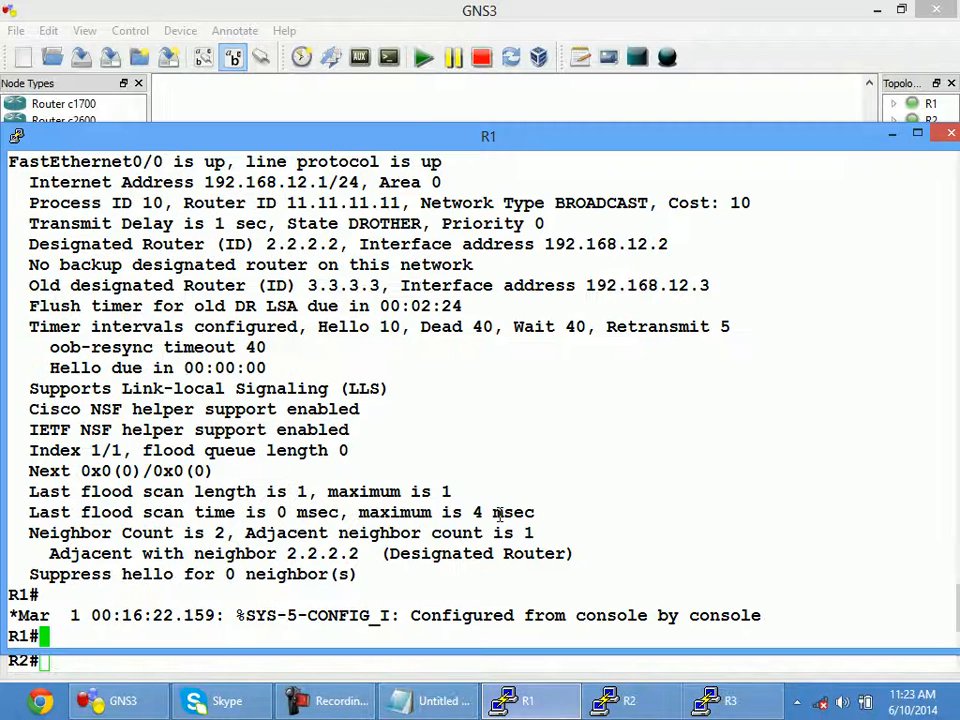
{"action": "type", "text": "sh ip "}
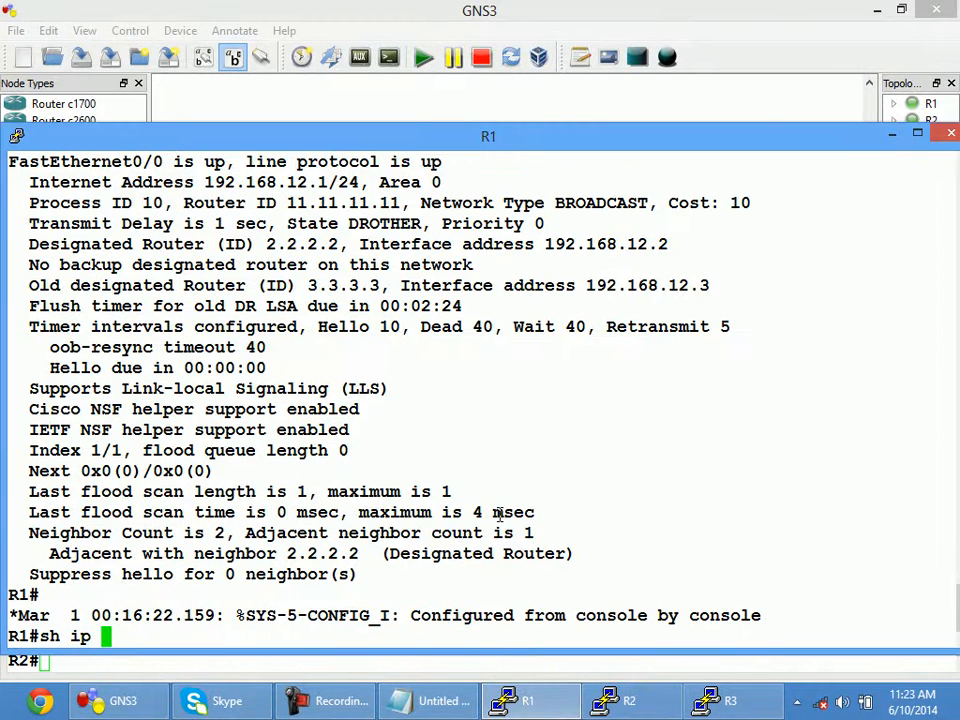
{"action": "type", "text": "ospf i"}
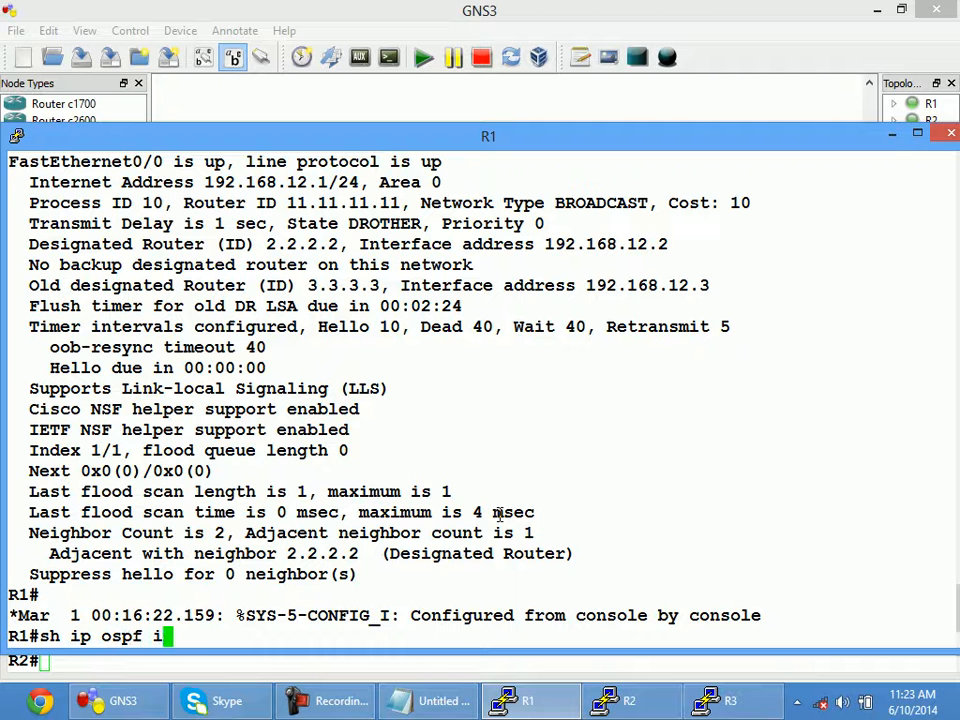
{"action": "type", "text": "nt lo 1"}
{"action": "key", "text": "Return"}
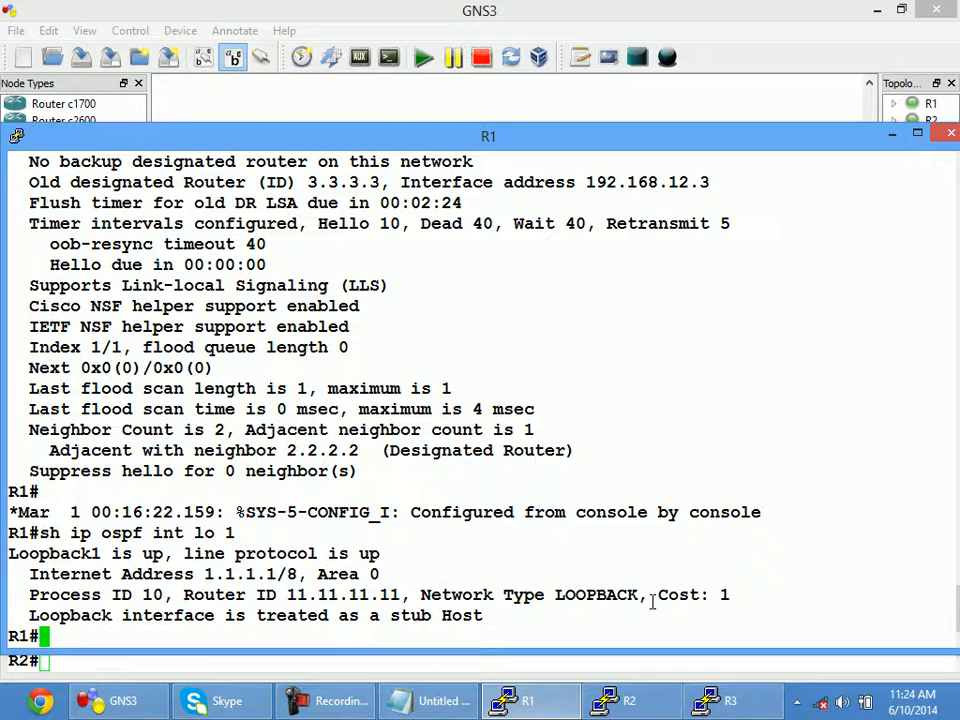
{"action": "left_click_drag", "start_coordinate": [637, 594], "coordinate": [560, 594]}
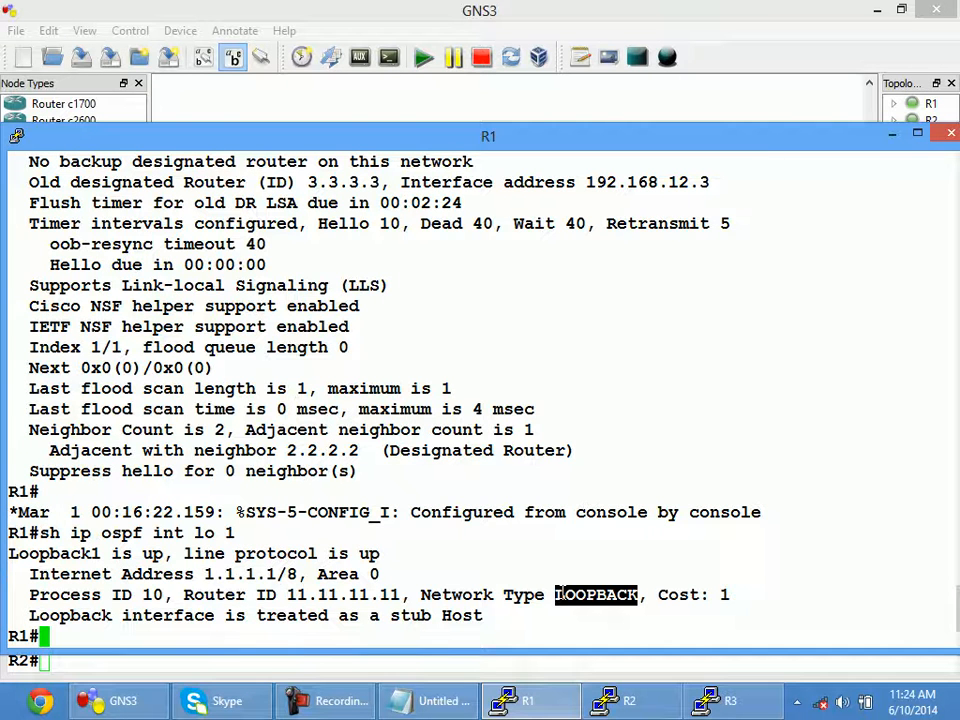
On R1, enter global configuration mode and open interface loopback 1 for configuration.
{"action": "type", "text": "conf"}
{"action": "key", "text": "Tab"}
{"action": "type", "text": "t"}
{"action": "key", "text": "Tab"}
{"action": "key", "text": "Return"}
{"action": "key", "text": "Return"}
{"action": "key", "text": "Return"}
{"action": "type", "text": "int lo 1"}
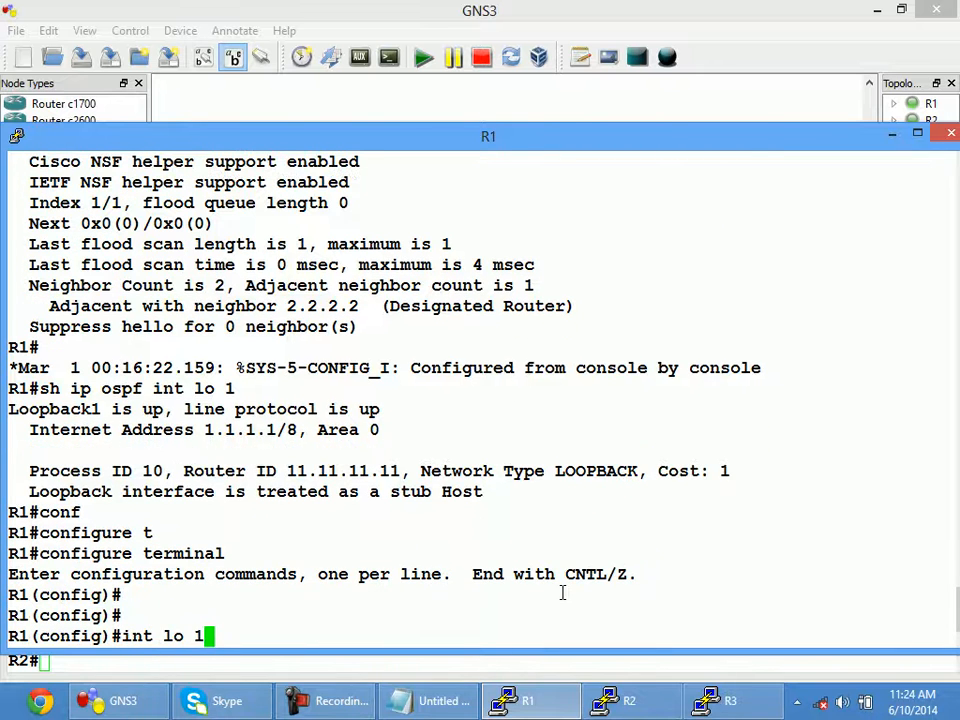
{"action": "key", "text": "Return"}
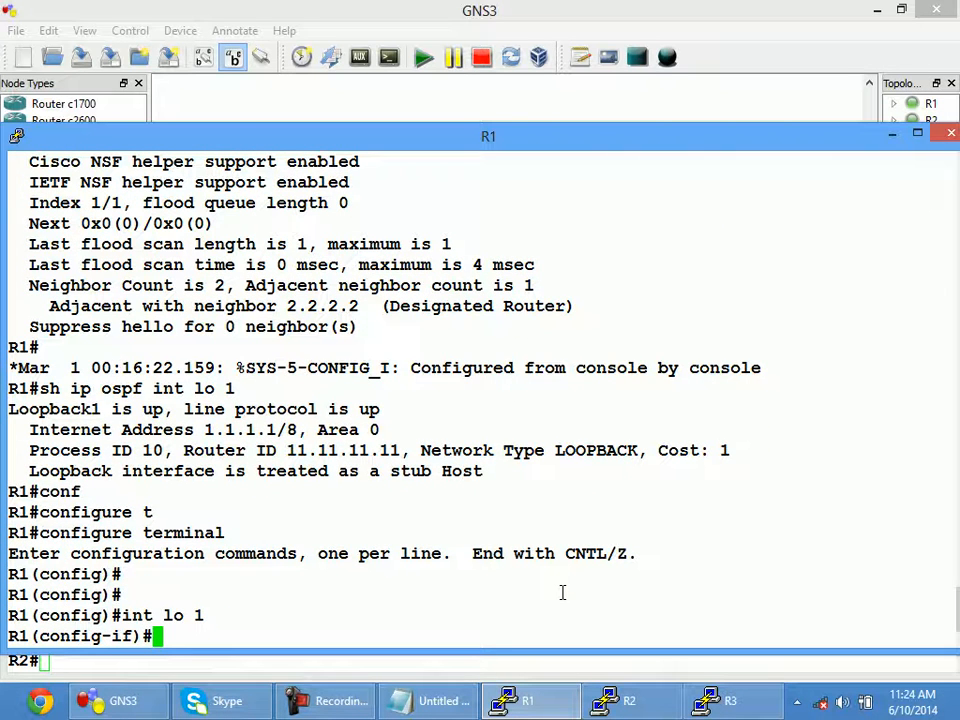
Set the OSPF network type of R1's loopback 1 to point-to-point with "ip ospf network point-to-point".
{"action": "type", "text": "ip osp"}
{"action": "key", "text": "Tab"}
{"action": "type", "text": "net"}
{"action": "key", "text": "Tab"}
{"action": "type", "text": "po"}
{"action": "key", "text": "Tab"}
{"action": "type", "text": "int-to-"}
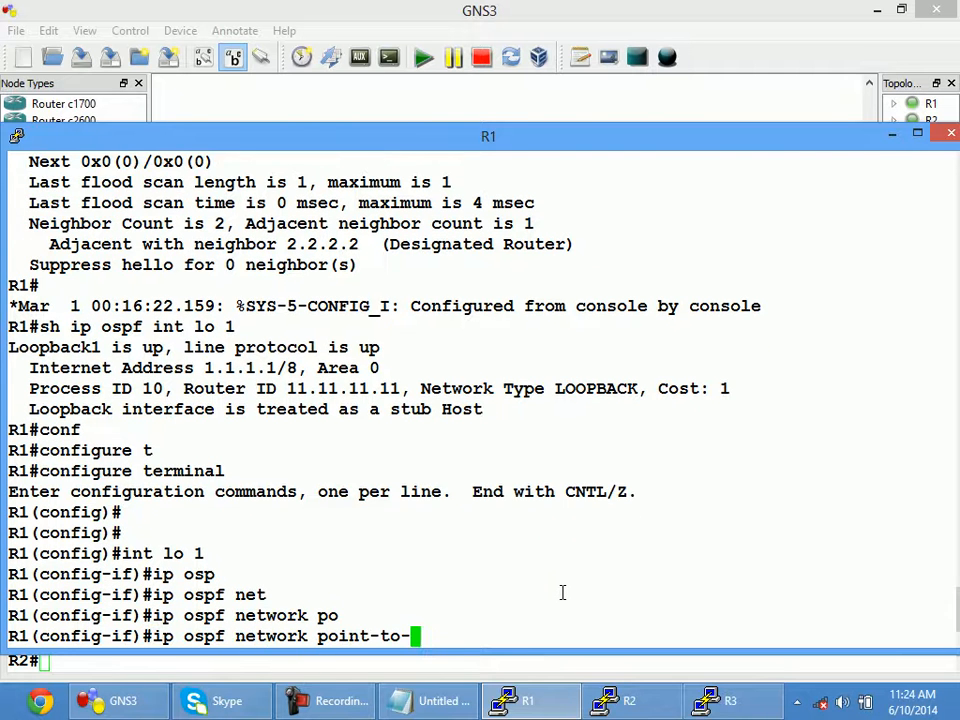
{"action": "type", "text": "p"}
{"action": "key", "text": "Tab"}
{"action": "key", "text": "Return"}
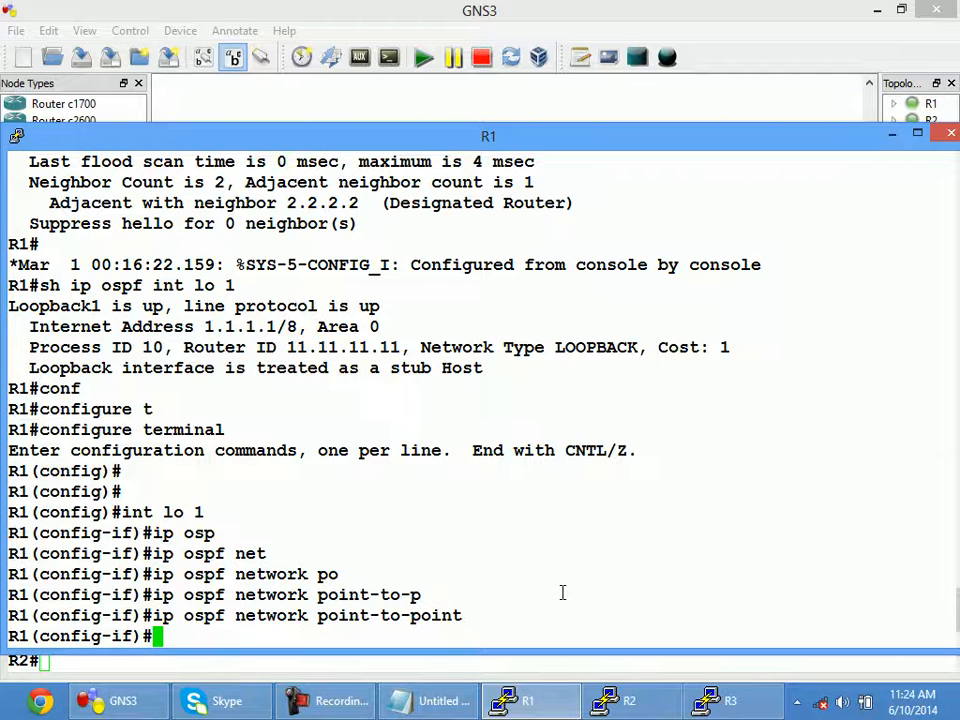
Leave configuration mode on R1 and rerun "sh ip ospf int lo 1" to display the loopback's OSPF details.
{"action": "key", "text": "ctrl+z"}
{"action": "key", "text": "Up"}
{"action": "key", "text": "Up"}
{"action": "key", "text": "Down"}
{"action": "key", "text": "Up"}
{"action": "key", "text": "Up"}
{"action": "key", "text": "Down"}
{"action": "key", "text": "Up"}
{"action": "key", "text": "Return"}
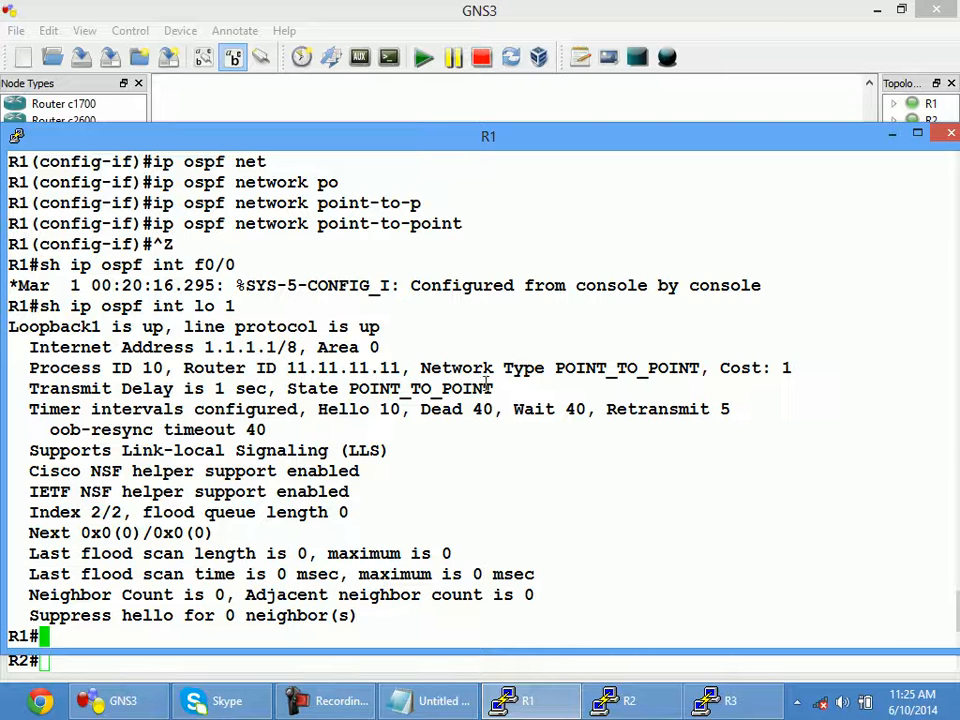
Compare the network type in R1's new loopback 1 output with the output from before the change.
{"action": "left_click_drag", "start_coordinate": [504, 368], "coordinate": [616, 368]}
{"action": "left_click_drag", "start_coordinate": [297, 372], "coordinate": [380, 370]}
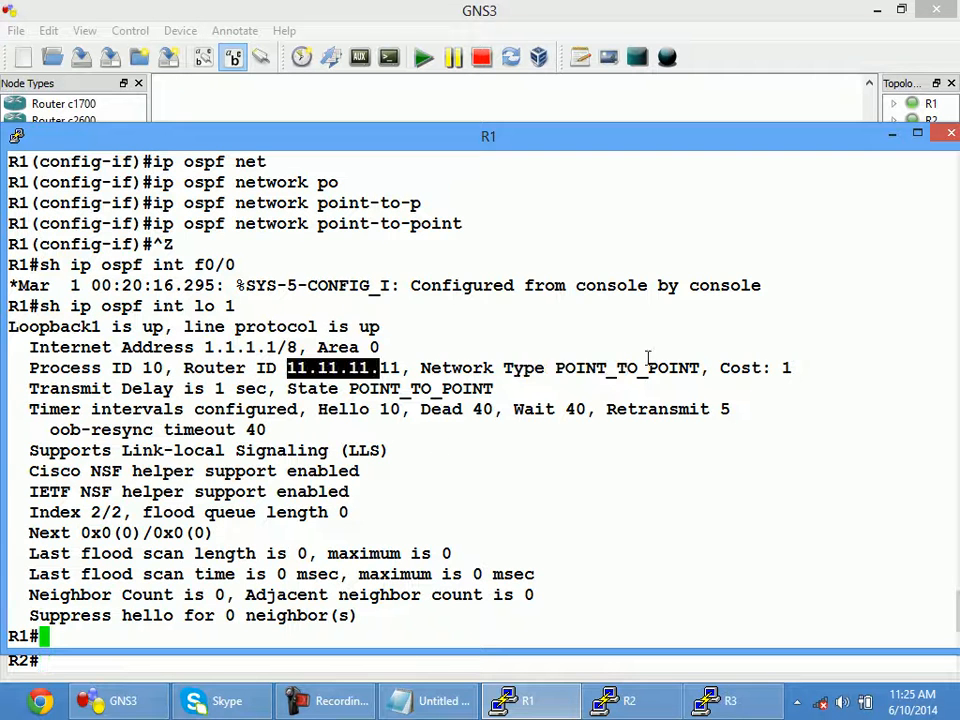
{"action": "left_click_drag", "start_coordinate": [748, 355], "coordinate": [796, 414]}
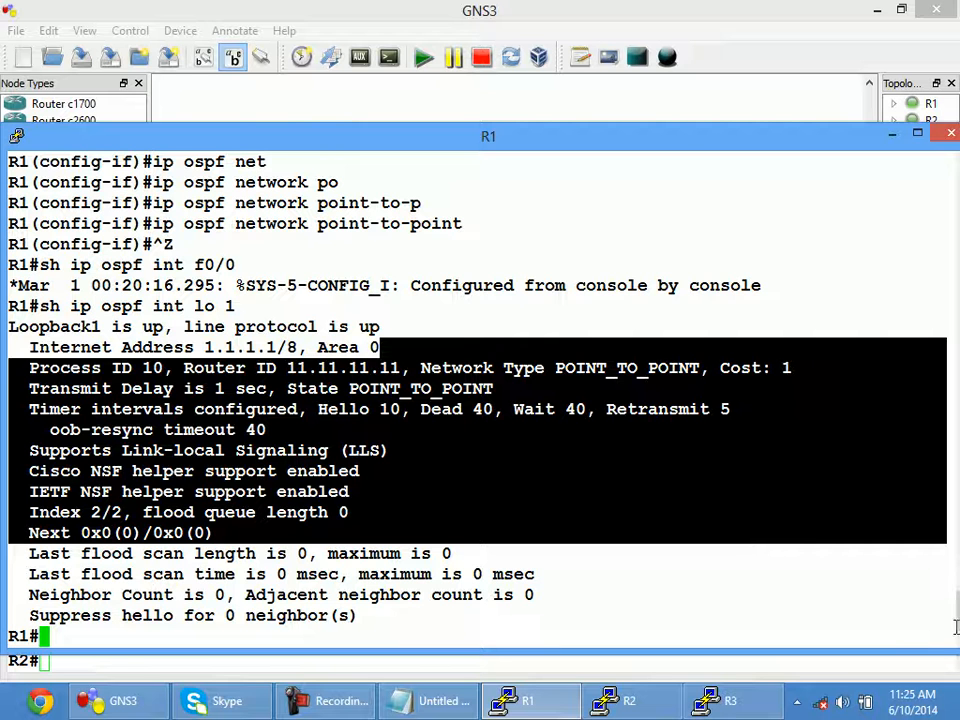
{"action": "left_click_drag", "start_coordinate": [957, 613], "coordinate": [958, 567]}
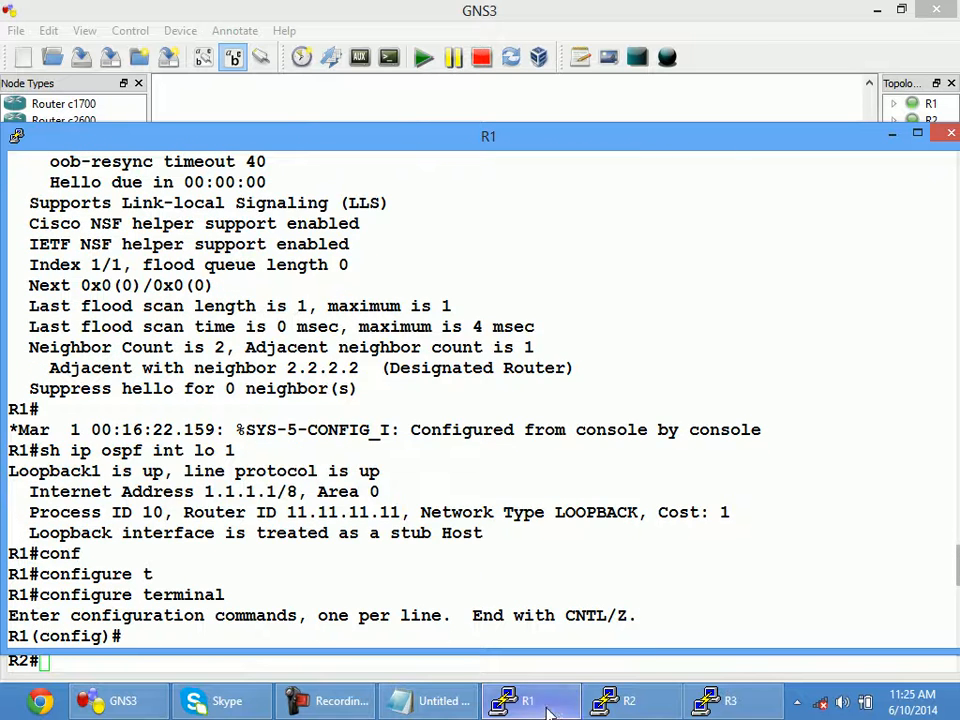
{"action": "left_click_drag", "start_coordinate": [486, 533], "coordinate": [24, 491]}
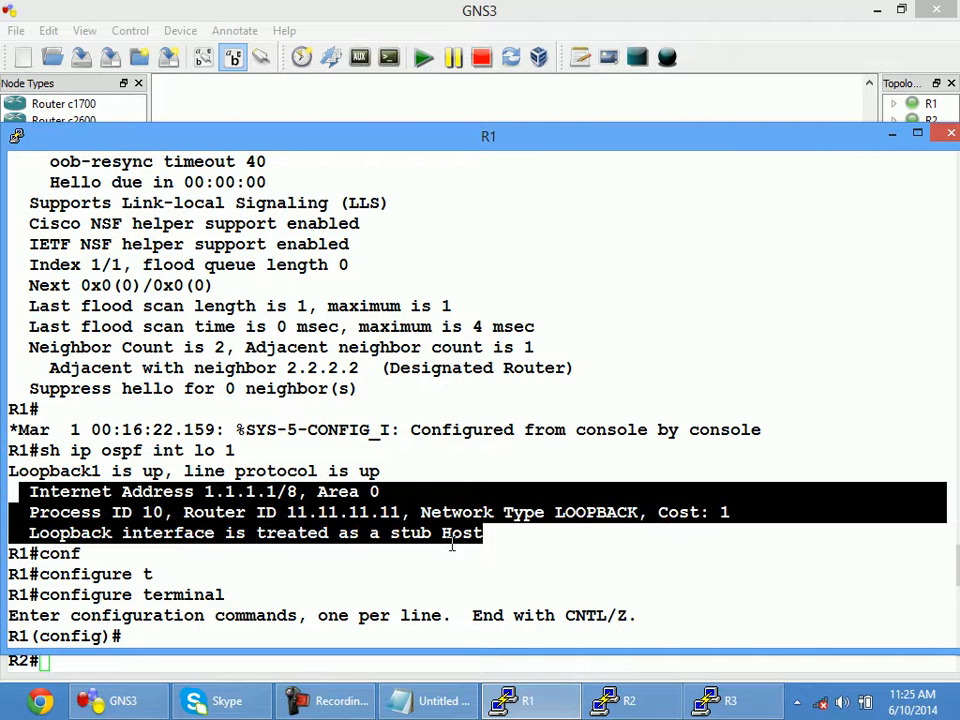
Check the stub host line in R1's loopback 1 output, and rerun "sh ip route" on R2 to compare the loopback routes' prefix lengths.
{"action": "left_click", "coordinate": [481, 533]}
{"action": "left_click_drag", "start_coordinate": [481, 533], "coordinate": [394, 535]}
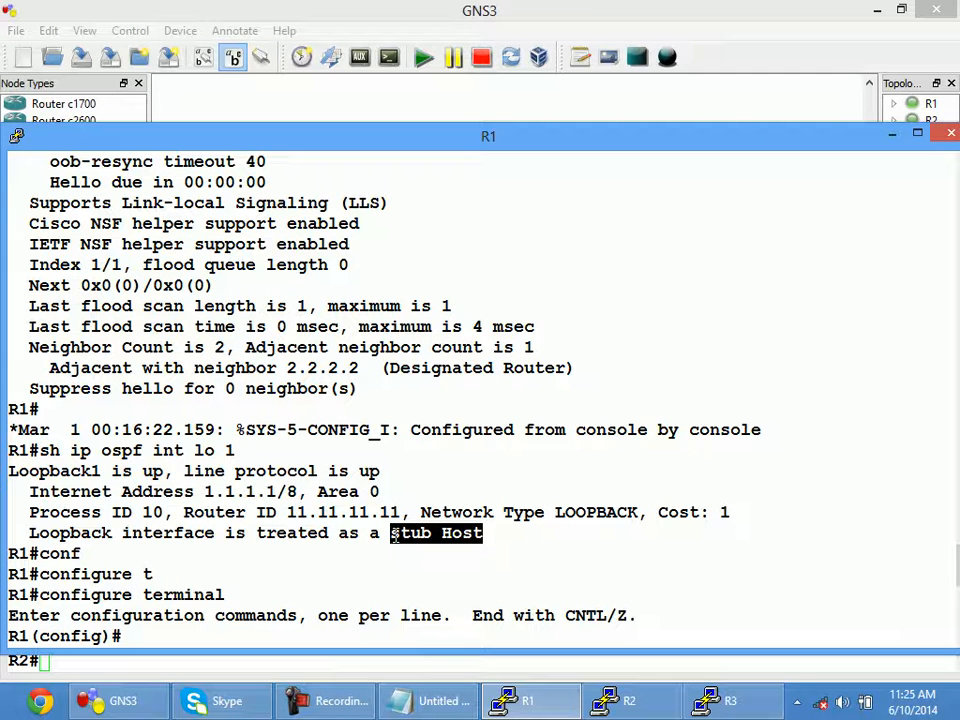
{"action": "left_click", "coordinate": [611, 704]}
{"action": "key", "text": "Up"}
{"action": "key", "text": "Return"}
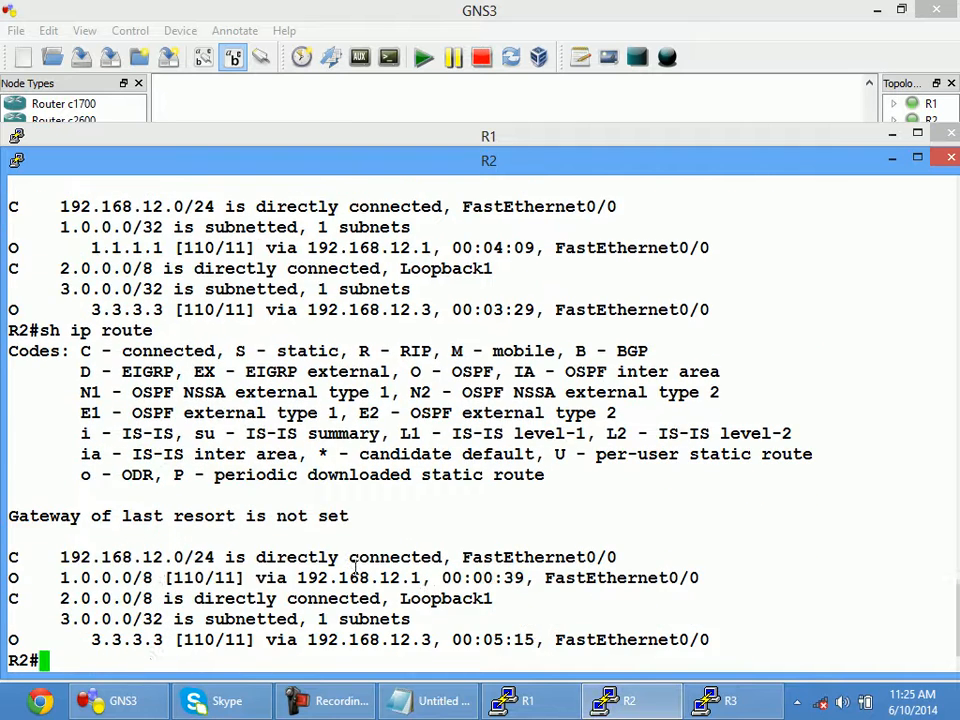
{"action": "left_click_drag", "start_coordinate": [161, 578], "coordinate": [40, 578]}
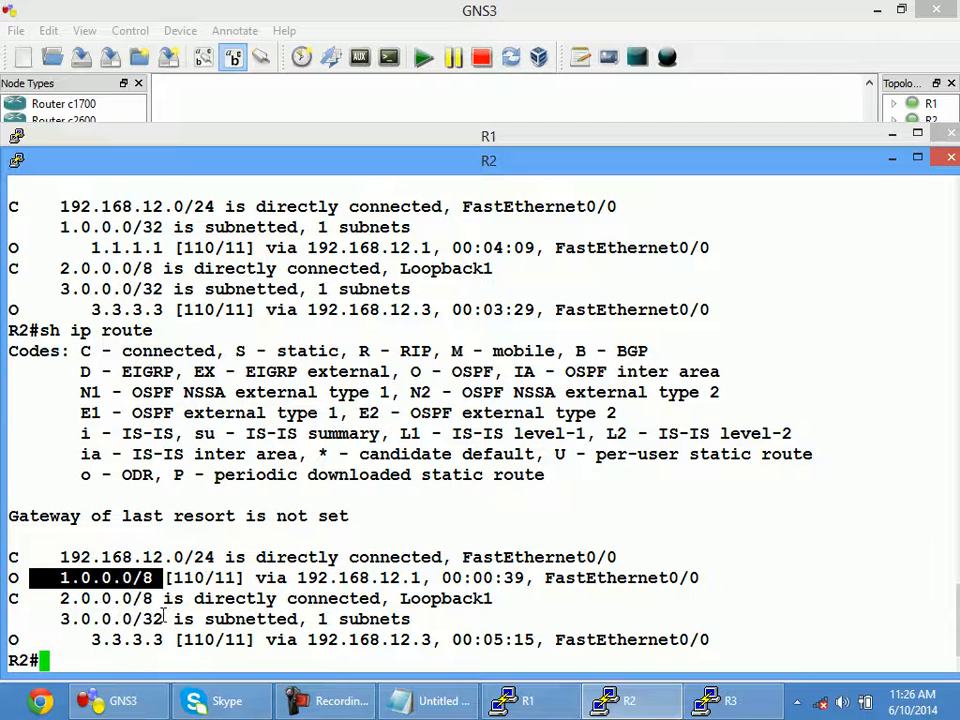
{"action": "left_click_drag", "start_coordinate": [163, 618], "coordinate": [147, 616]}
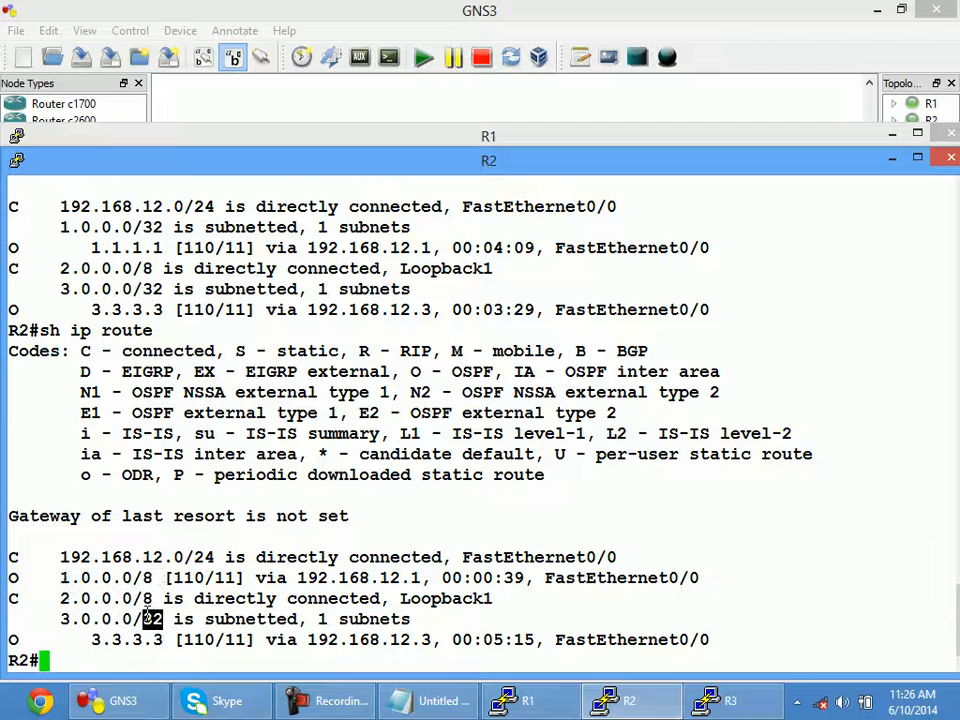
On R3, open interface loopback 1 for configuration with "int lo 1".
{"action": "left_click", "coordinate": [730, 703]}
{"action": "type", "text": "in"}
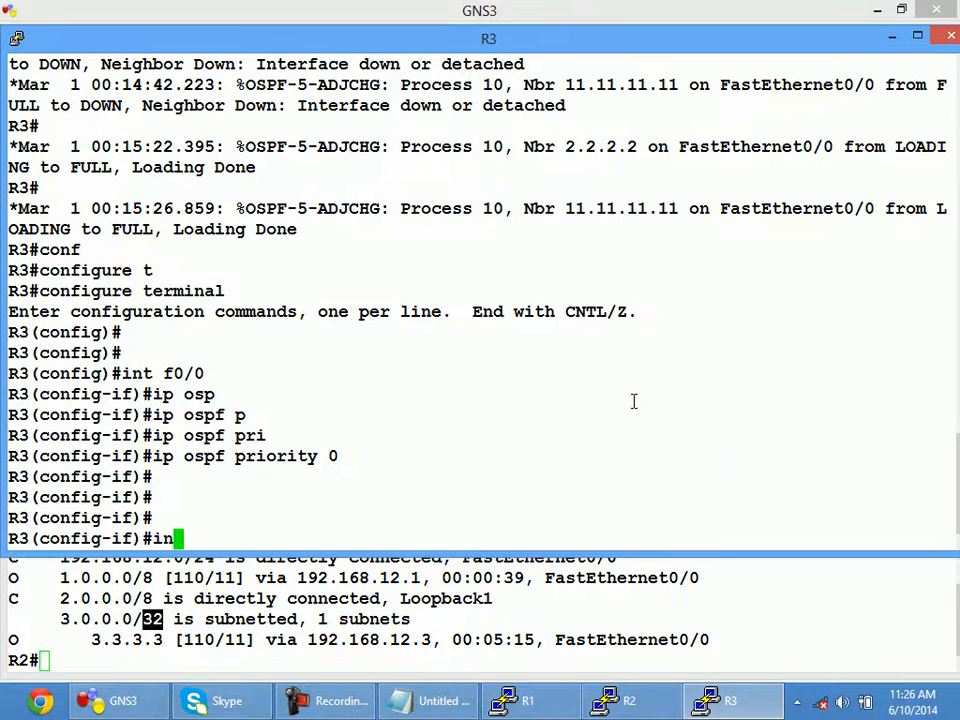
{"action": "type", "text": "t lo 1"}
{"action": "key", "text": "Return"}
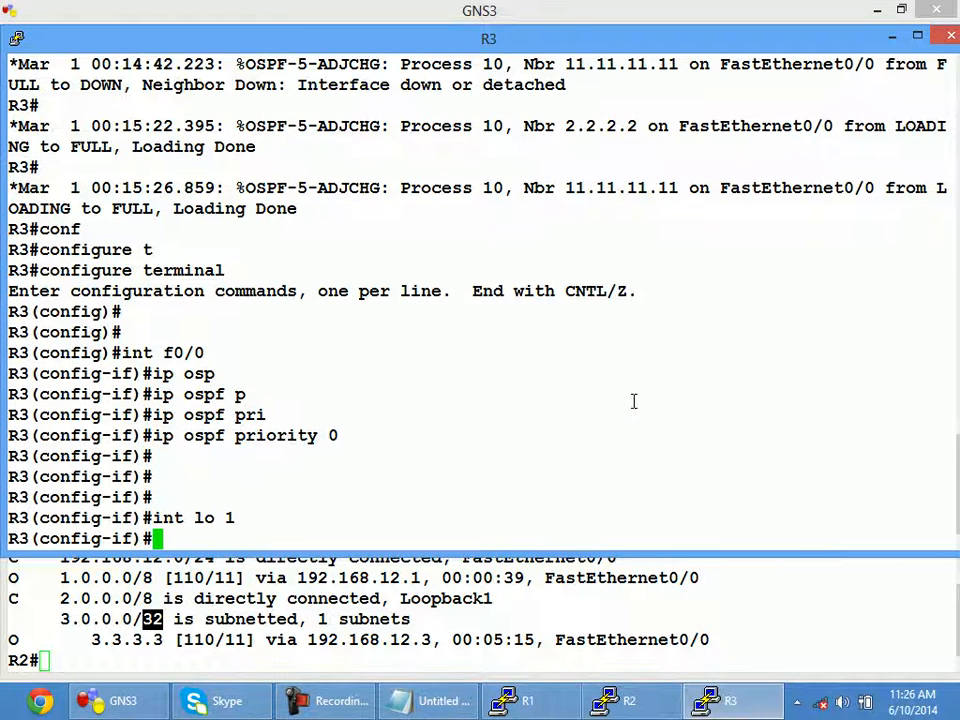
Set the OSPF network type of R3's loopback 1 to point-to-point with "ip ospf network point-to-point".
{"action": "type", "text": "ip osp"}
{"action": "key", "text": "Tab"}
{"action": "type", "text": "net"}
{"action": "key", "text": "Tab"}
{"action": "type", "text": "po"}
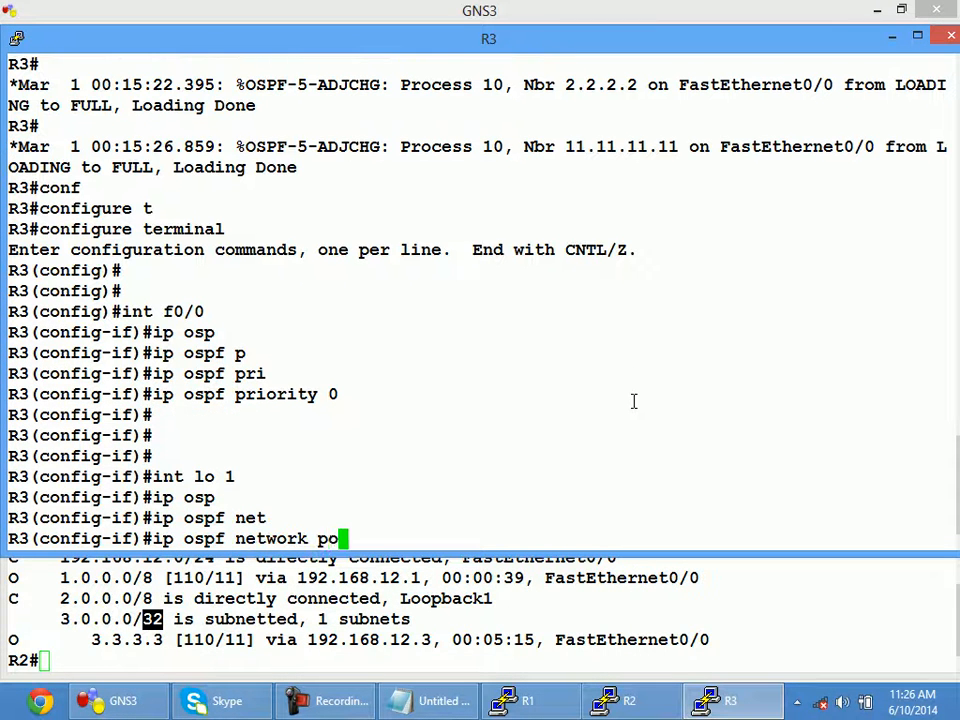
{"action": "key", "text": "Tab"}
{"action": "type", "text": "p"}
{"action": "key", "text": "Tab"}
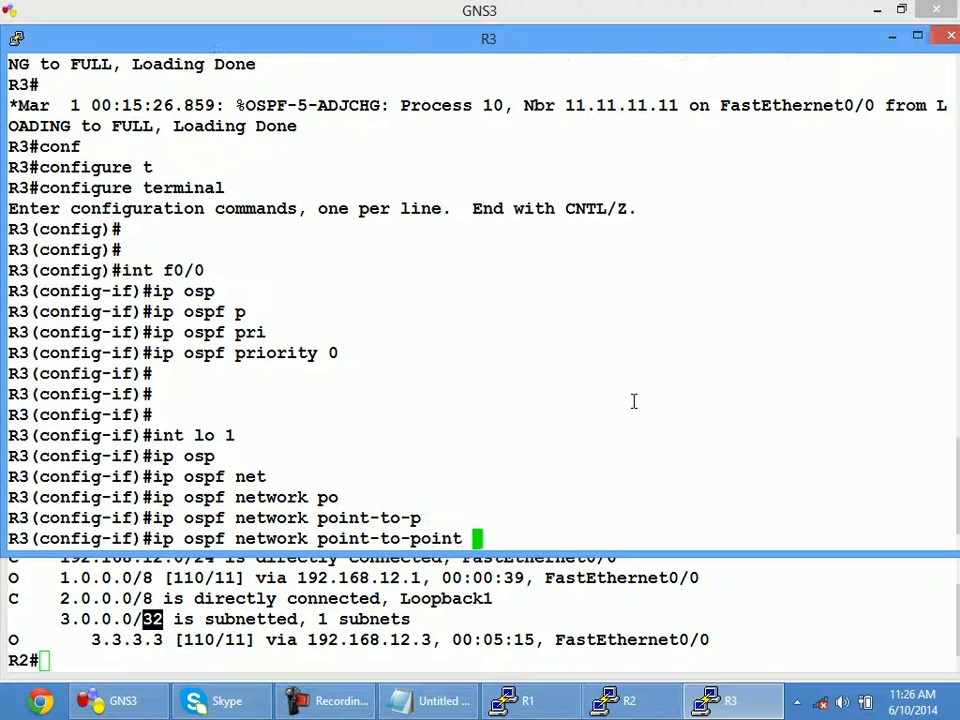
{"action": "key", "text": "Return"}
{"action": "key", "text": "Return"}
{"action": "key", "text": "Return"}
Rerun "sh ip route" on R2 until the 3.0.0.0 route updates, and compare its prefix length with the previous output.
{"action": "left_click", "coordinate": [575, 605]}
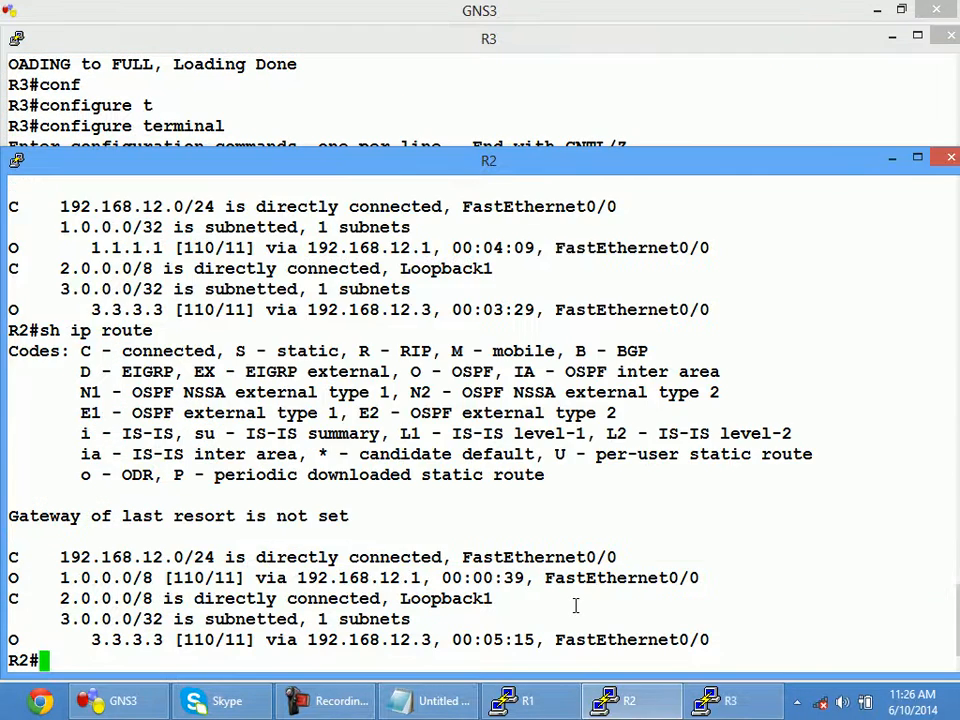
{"action": "key", "text": "Up"}
{"action": "key", "text": "Return"}
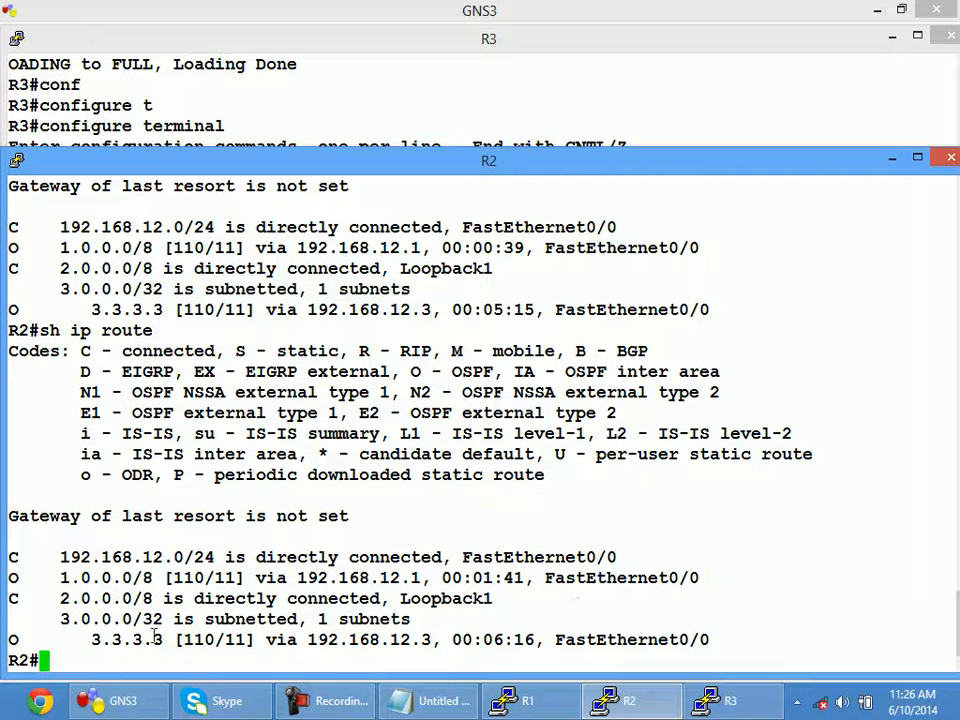
{"action": "key", "text": "Up"}
{"action": "key", "text": "Return"}
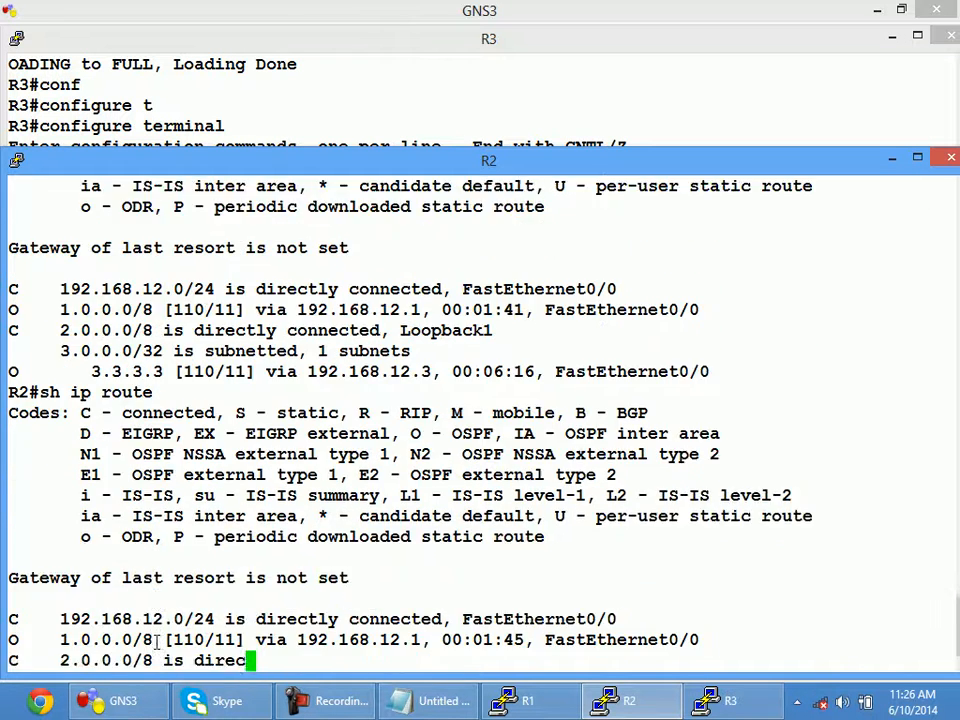
{"action": "left_click_drag", "start_coordinate": [147, 639], "coordinate": [141, 641]}
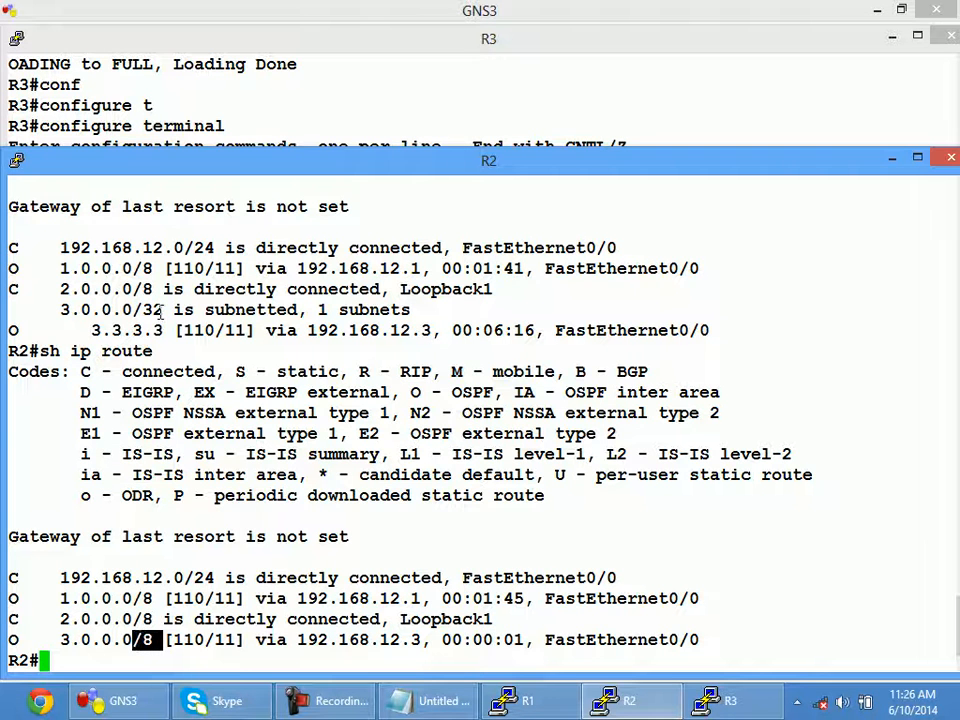
{"action": "left_click_drag", "start_coordinate": [158, 310], "coordinate": [143, 309]}
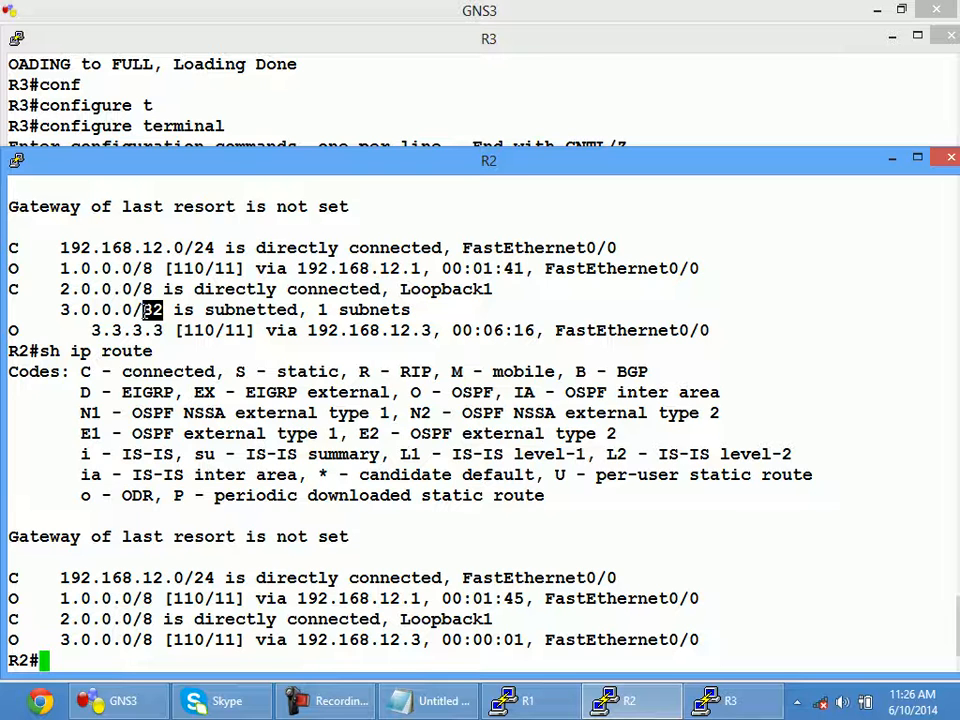
Display the OSPF link-state database on R2 with "sh ip ospf database".
{"action": "type", "text": "sh i"}
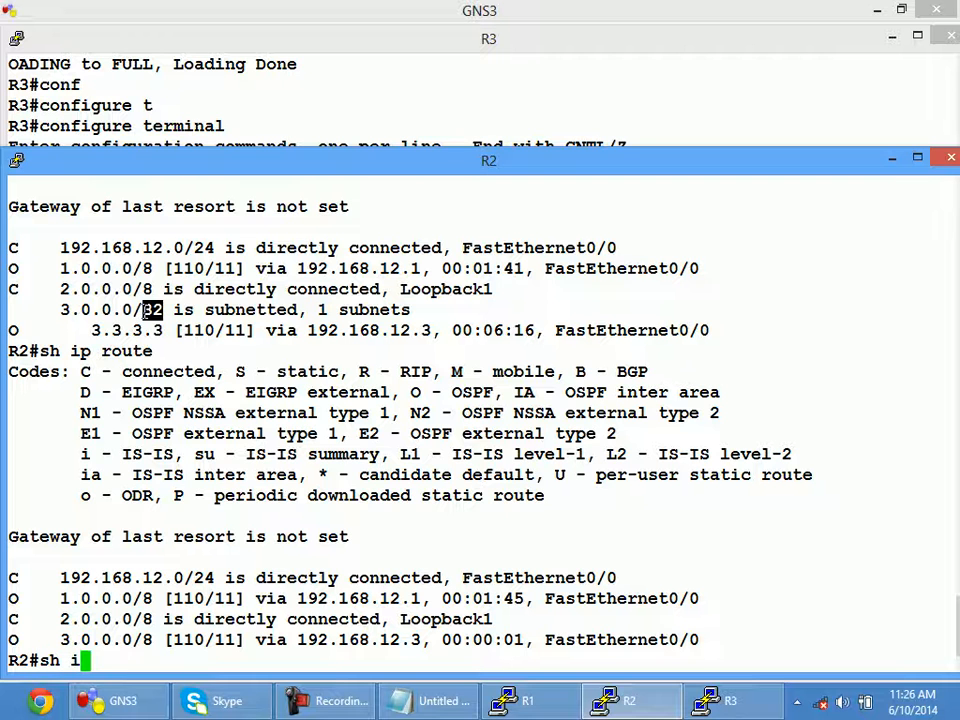
{"action": "type", "text": "p osp"}
{"action": "key", "text": "Tab"}
{"action": "type", "text": "d"}
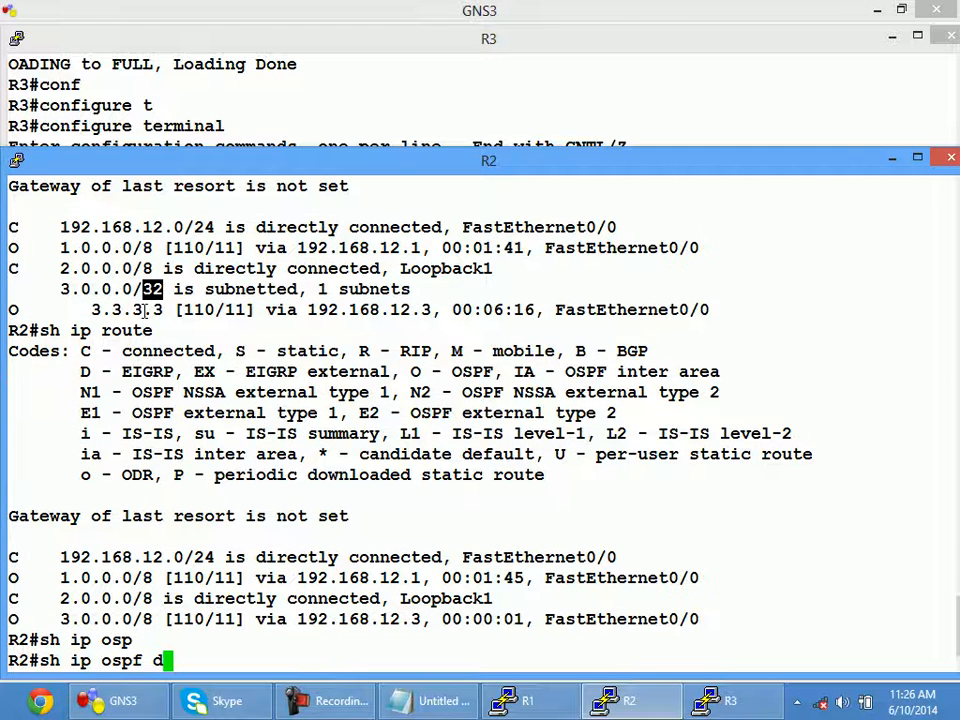
{"action": "key", "text": "Tab"}
{"action": "key", "text": "Return"}
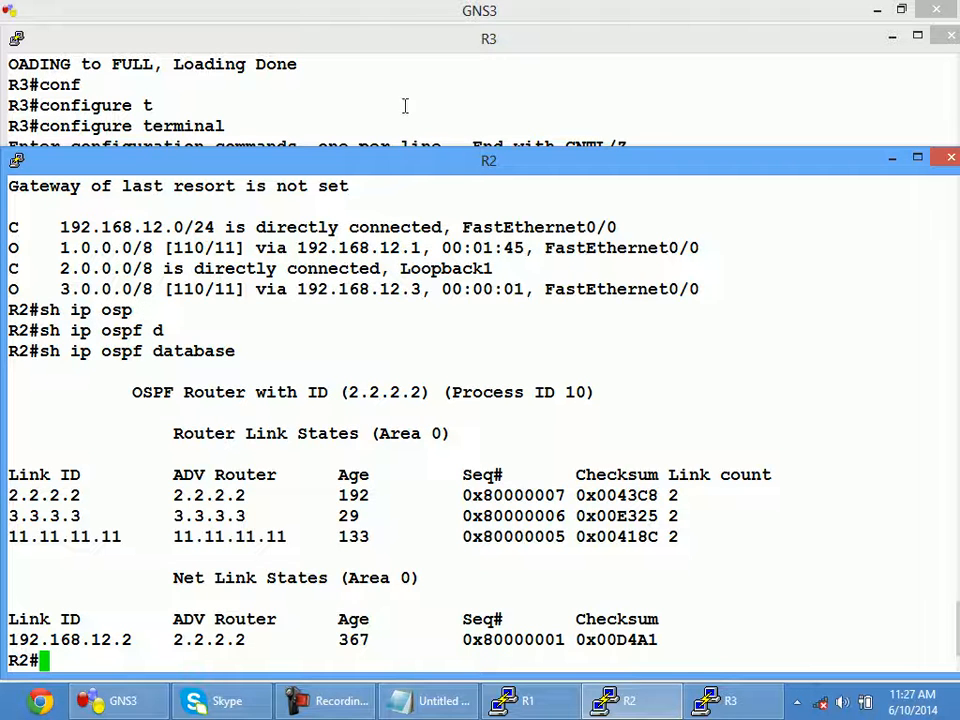
Close the R2 and R3 console windows and exit GNS3 without saving the current topology.
{"action": "left_click", "coordinate": [950, 163]}
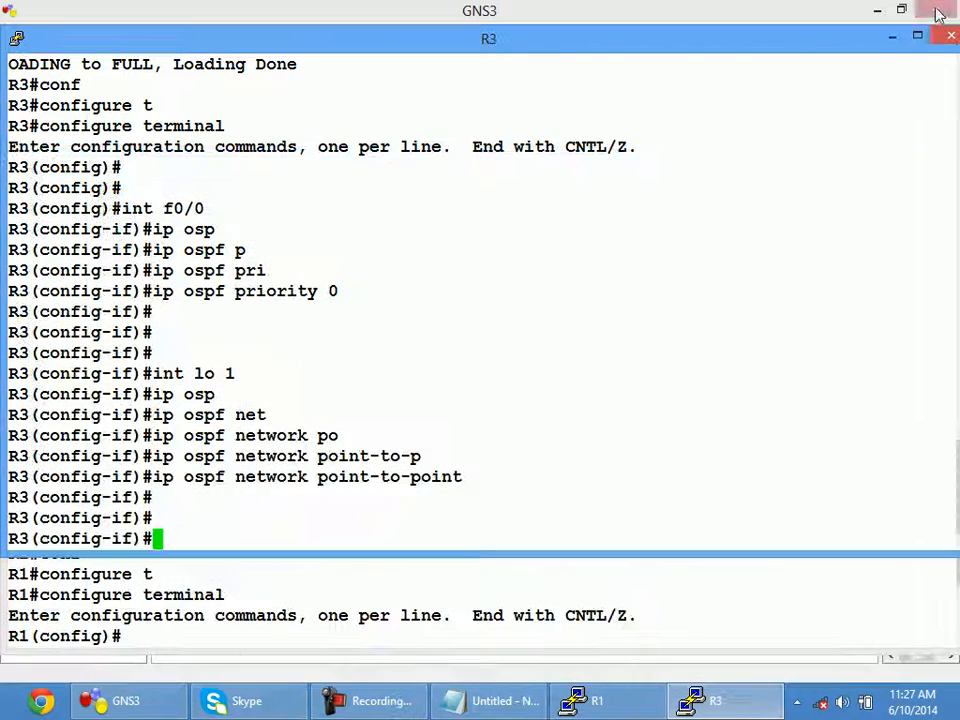
{"action": "left_click", "coordinate": [950, 36]}
{"action": "left_click", "coordinate": [937, 10]}
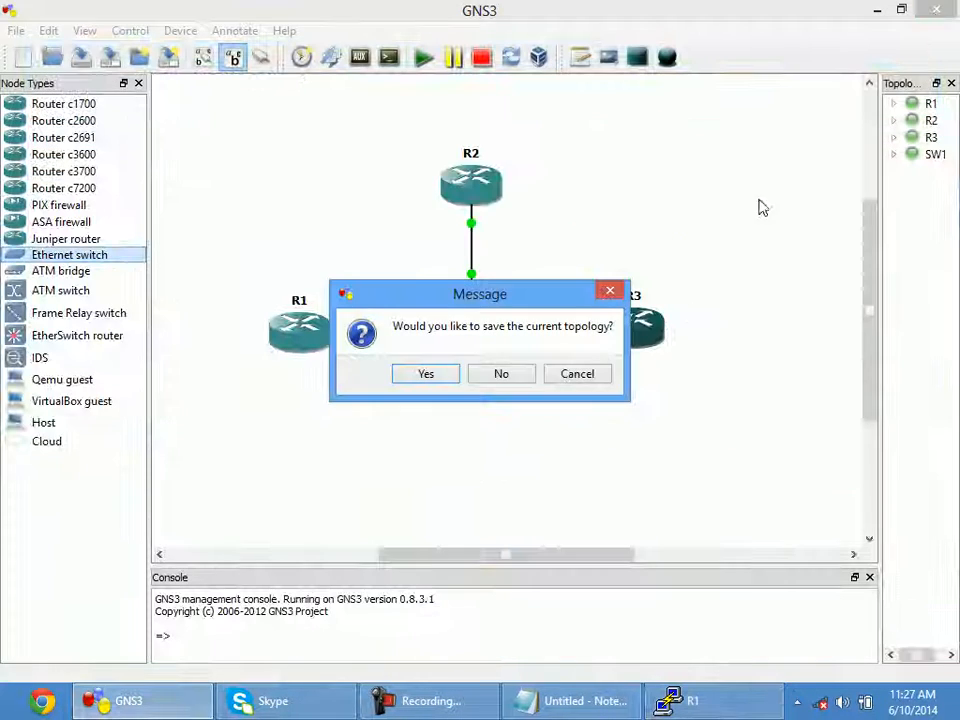
{"action": "left_click", "coordinate": [530, 374]}
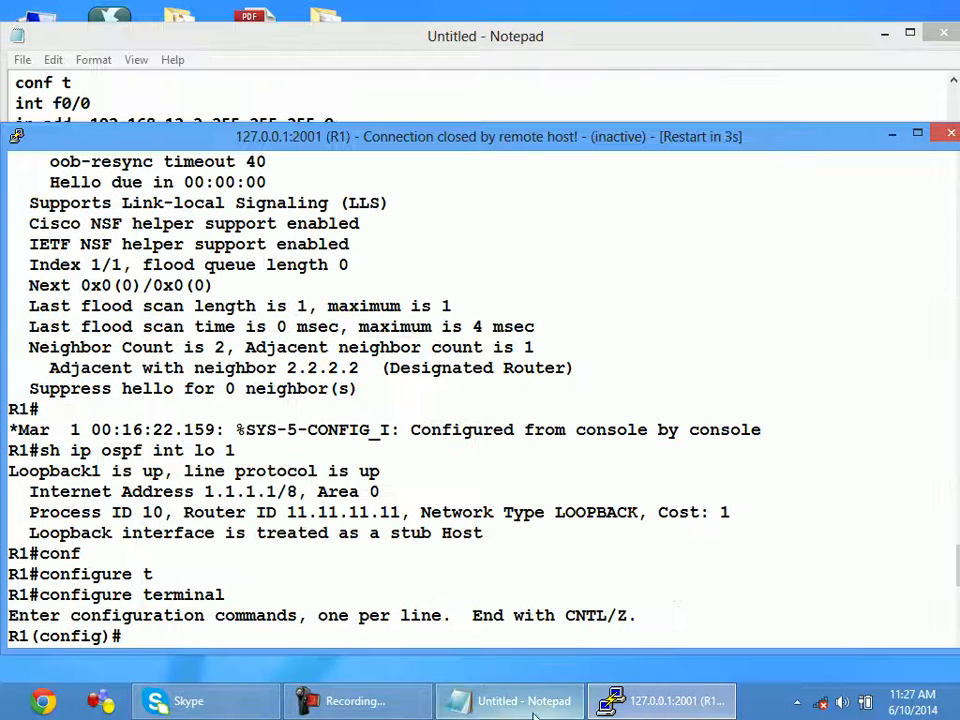
{"action": "left_click", "coordinate": [400, 702]}
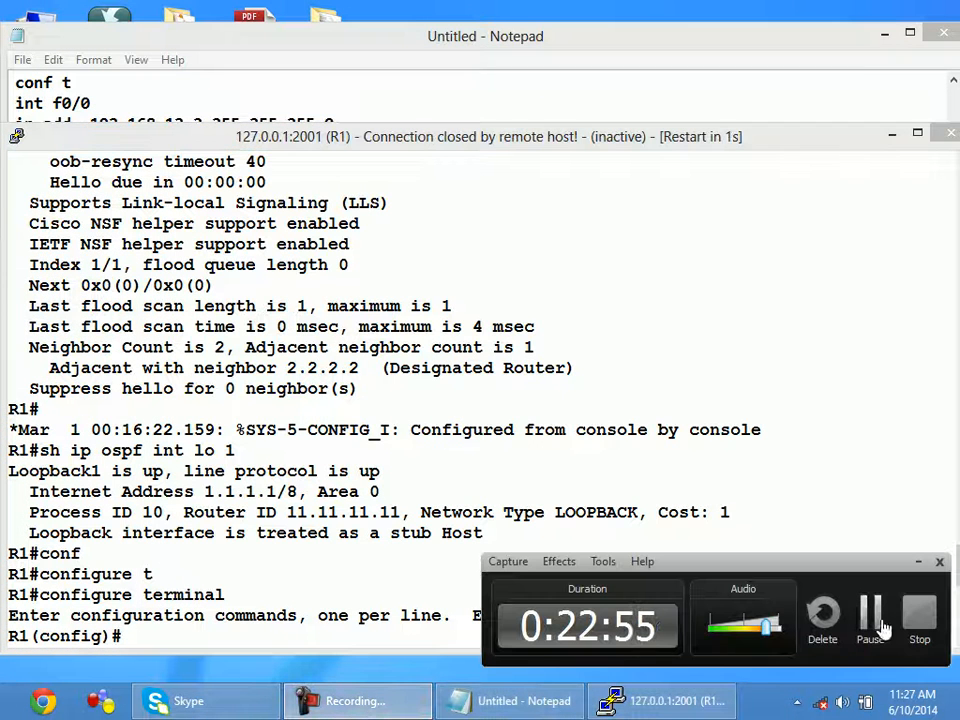